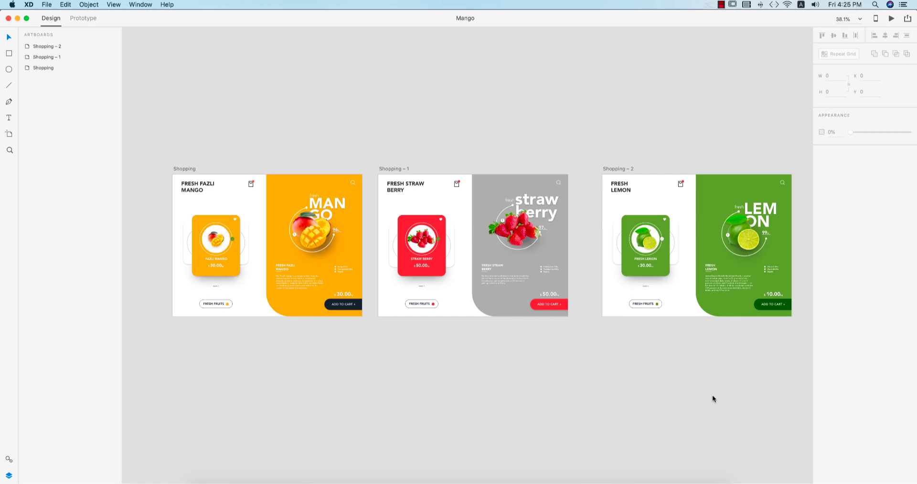
Look over the mango, strawberry and lemon shopping screens to compare their layouts.
left_click_drag(750, 378, 698, 370)
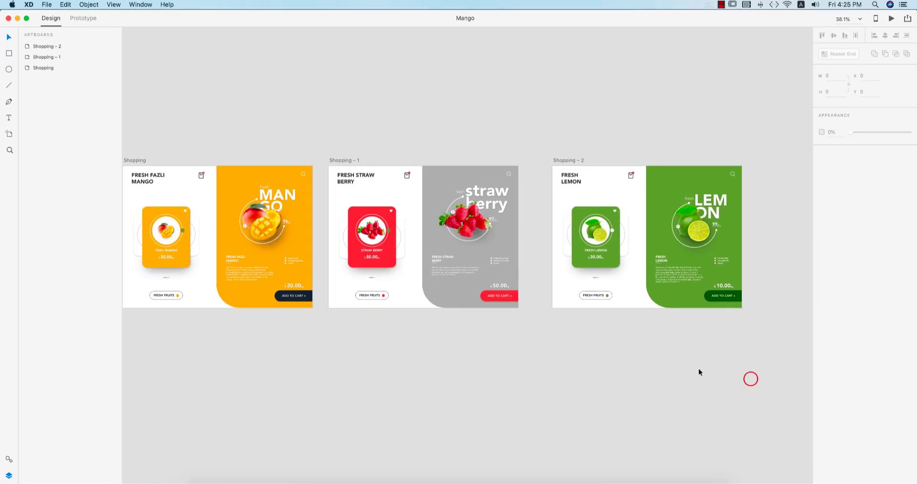
scroll(635, 377, "up", 5)
left_click_drag(635, 378, 661, 408)
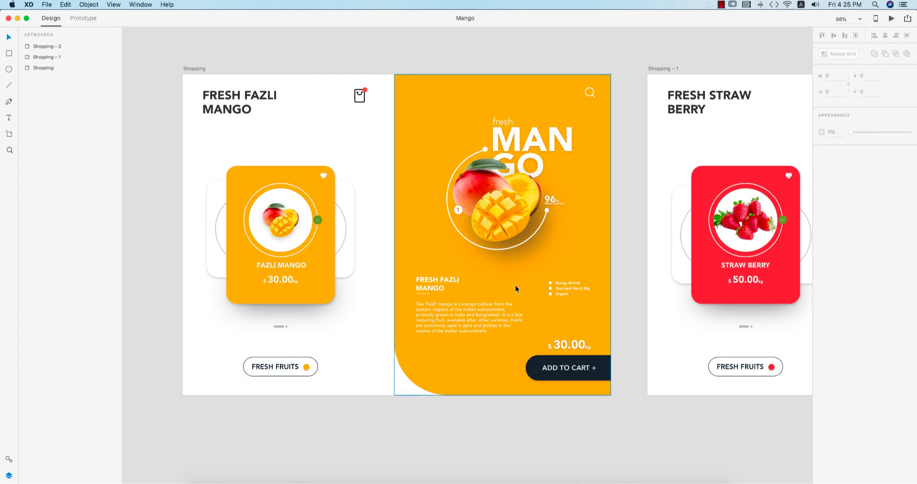
scroll(746, 295, "right", 10)
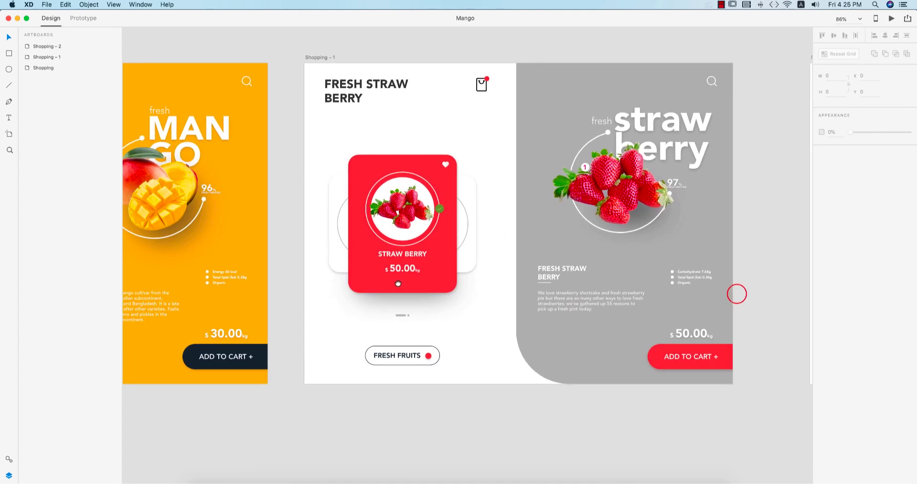
scroll(737, 292, "left", 10)
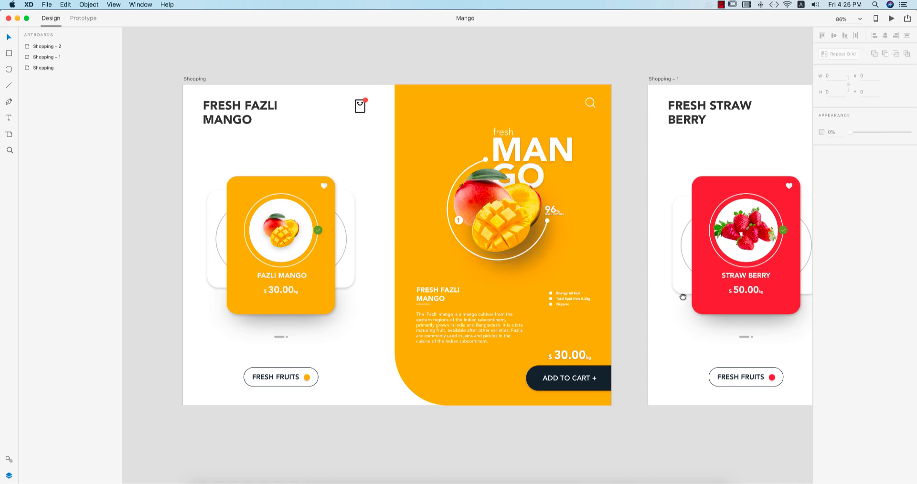
scroll(620, 288, "right", 10)
left_click_drag(763, 282, 268, 289)
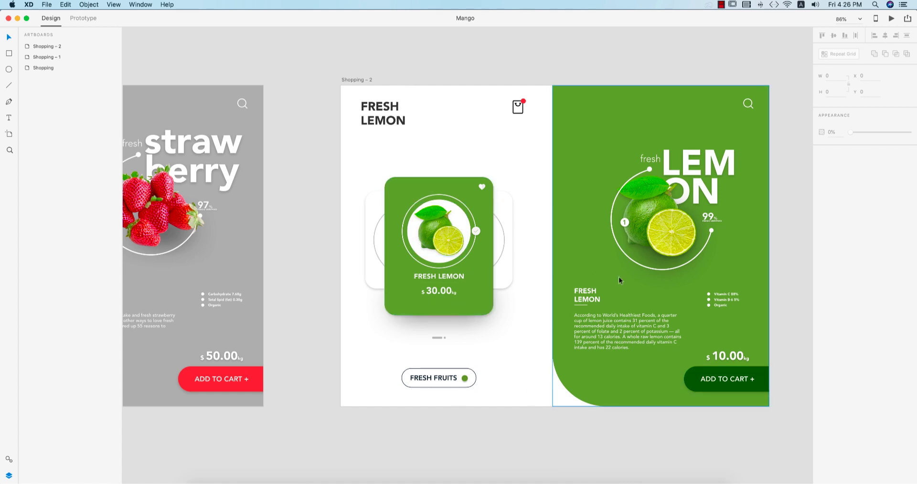
Change the price on the fresh lemon product card to 10.00.
left_click(434, 291)
double_click(432, 291)
left_click_drag(432, 292, 427, 291)
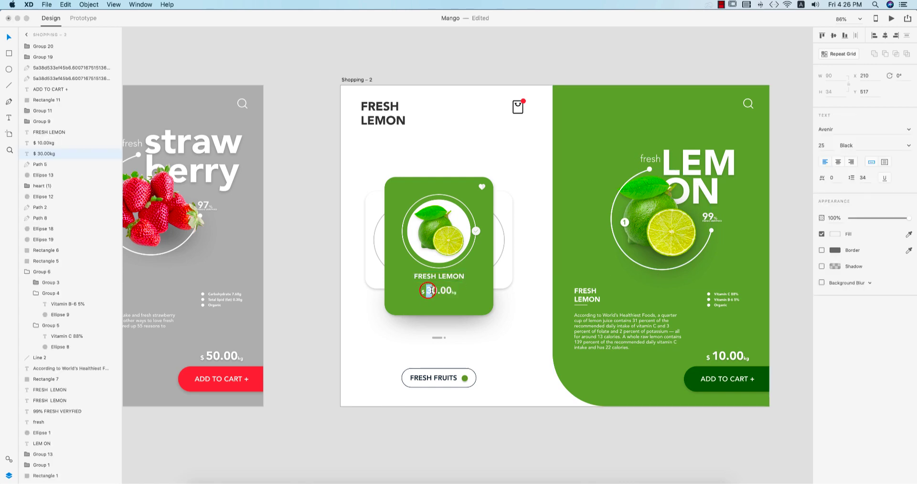
type("1")
left_click(7, 36)
left_click(630, 454)
Examine the lemon card's image, slider marks, side cards and fruit label, and compare them with the strawberry screen.
left_click(438, 244)
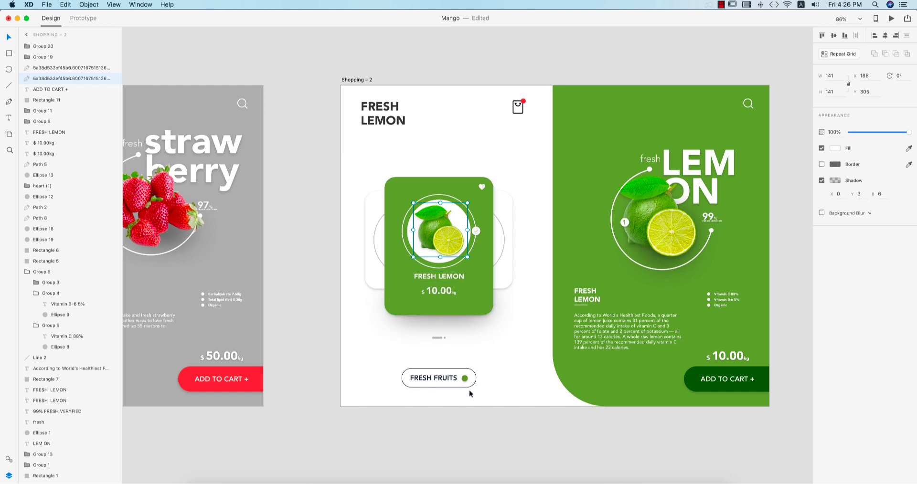
left_click(461, 419)
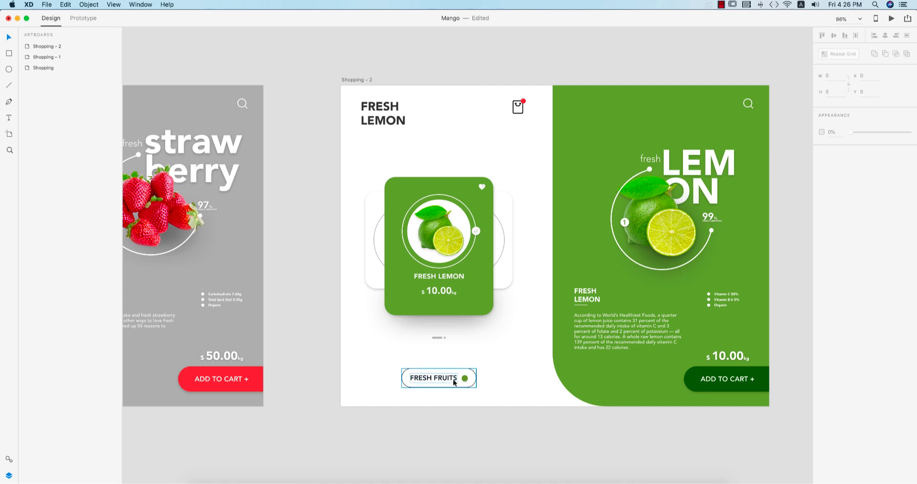
left_click(511, 416)
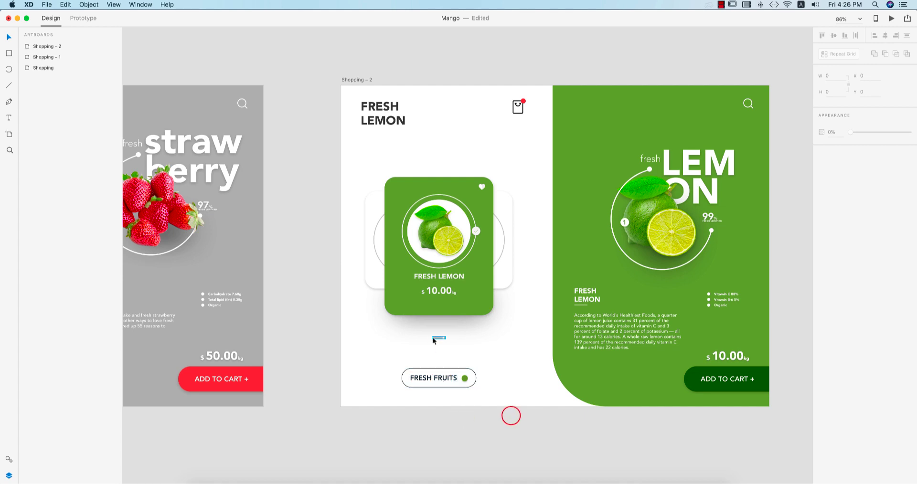
scroll(432, 337, "up", 5)
scroll(432, 337, "up", 3)
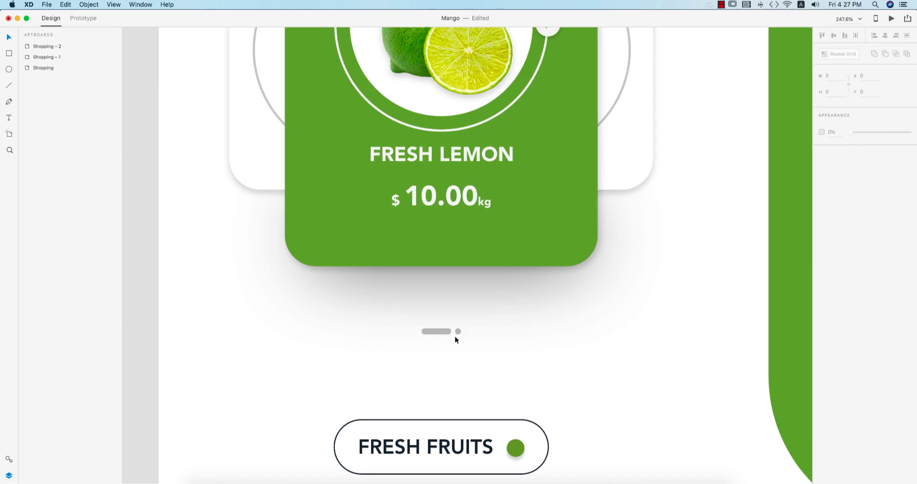
scroll(449, 335, "down", 8)
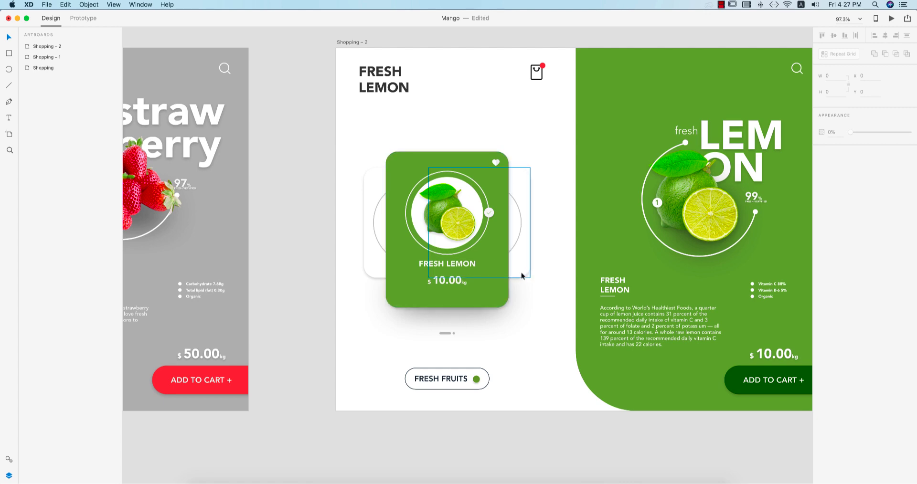
double_click(497, 162)
left_click(599, 422)
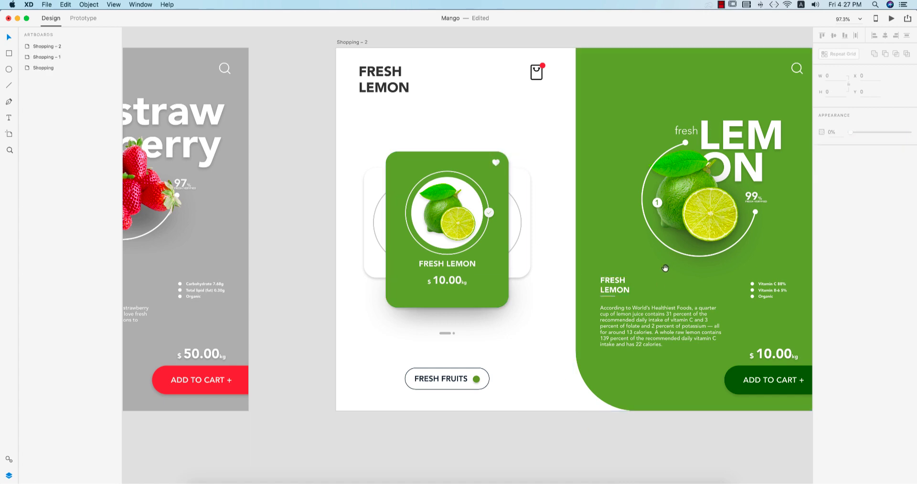
left_click_drag(660, 269, 588, 283)
scroll(588, 280, "down", 5)
left_click_drag(437, 276, 575, 257)
scroll(575, 256, "up", 5)
left_click(675, 287)
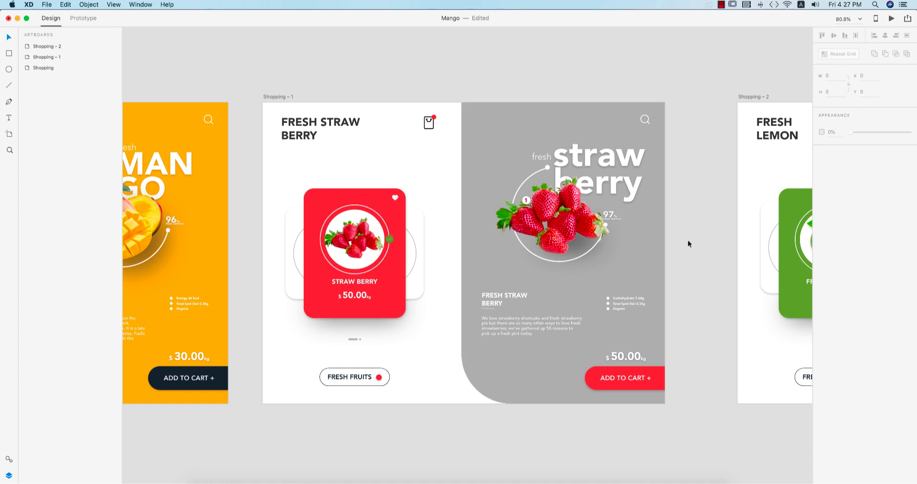
Close the Mango document and save its changes.
left_click(8, 19)
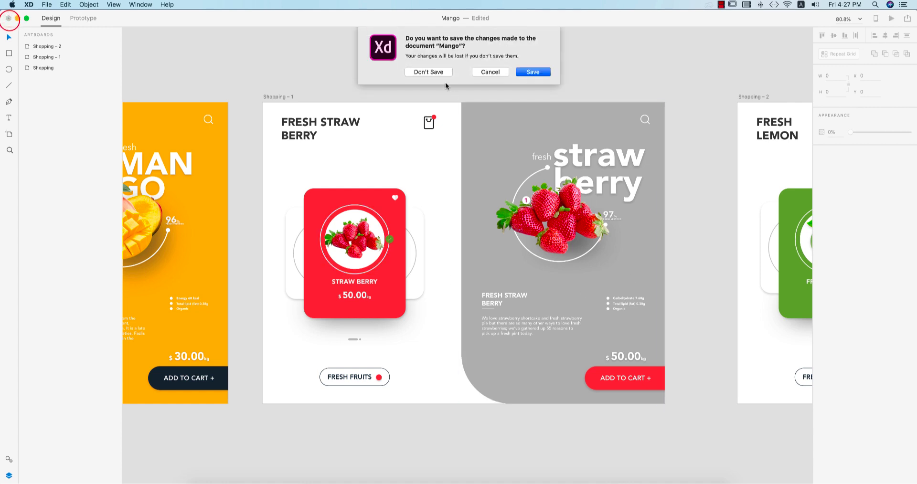
left_click(531, 71)
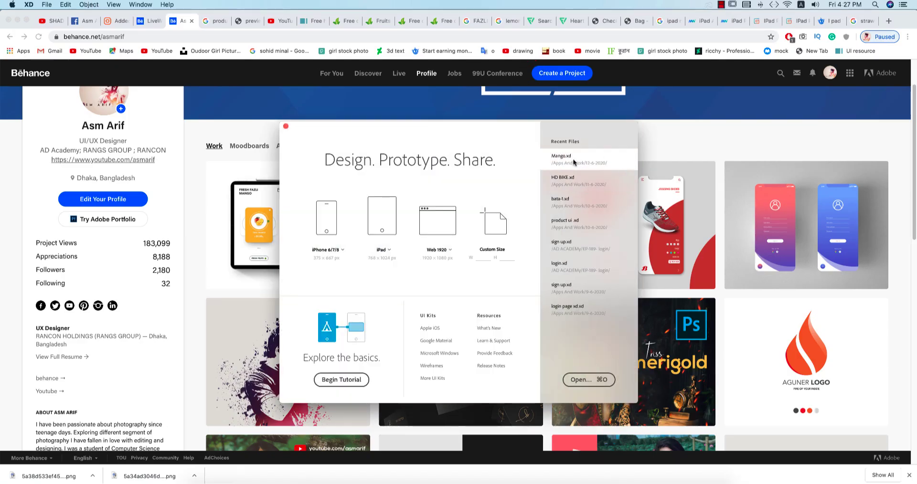
Create a new document with an iPad Pro 10.5in artboard and switch it to landscape orientation.
left_click(386, 248)
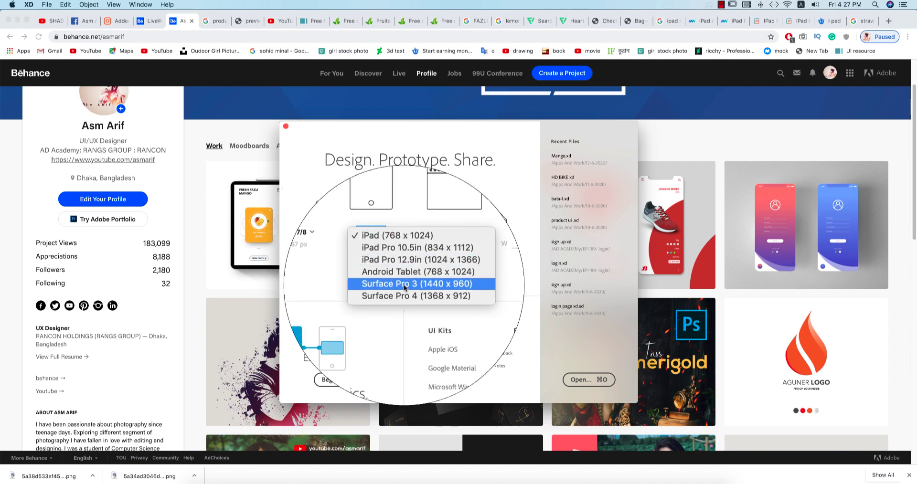
left_click(419, 266)
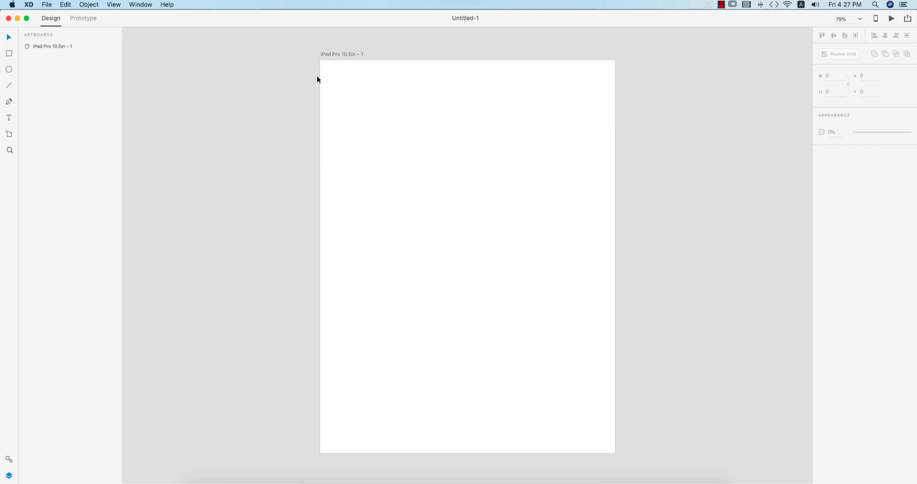
left_click(340, 53)
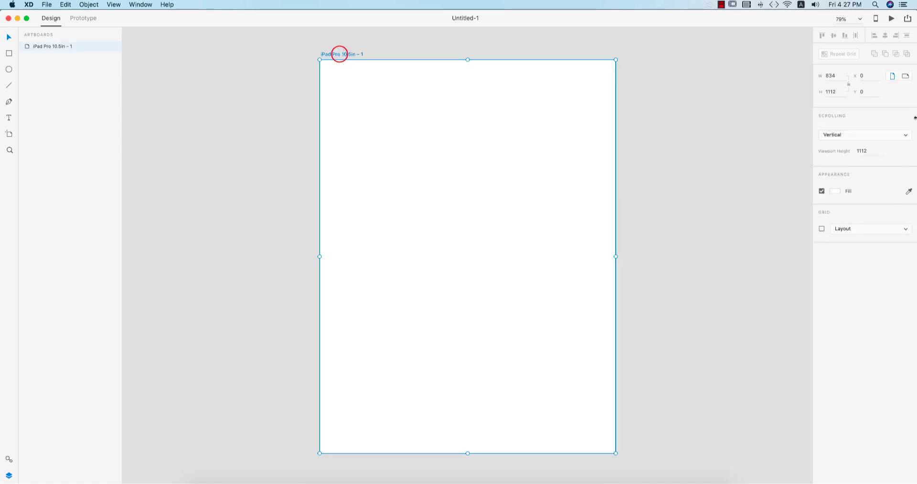
left_click(905, 78)
left_click(735, 262)
scroll(736, 262, "right", 5)
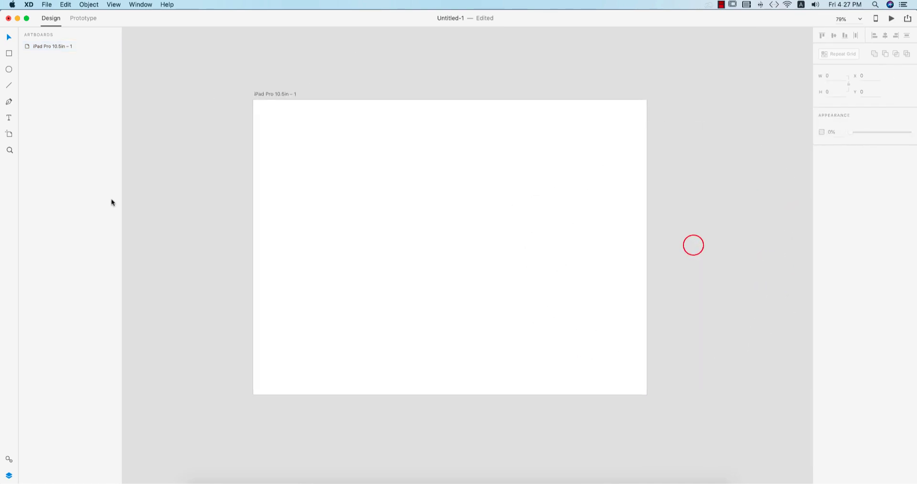
Draw a rectangle about 629 × 834 covering the artboard's right part at full height, and remove its border.
left_click(8, 55)
left_click_drag(423, 99, 647, 396)
left_click(822, 181)
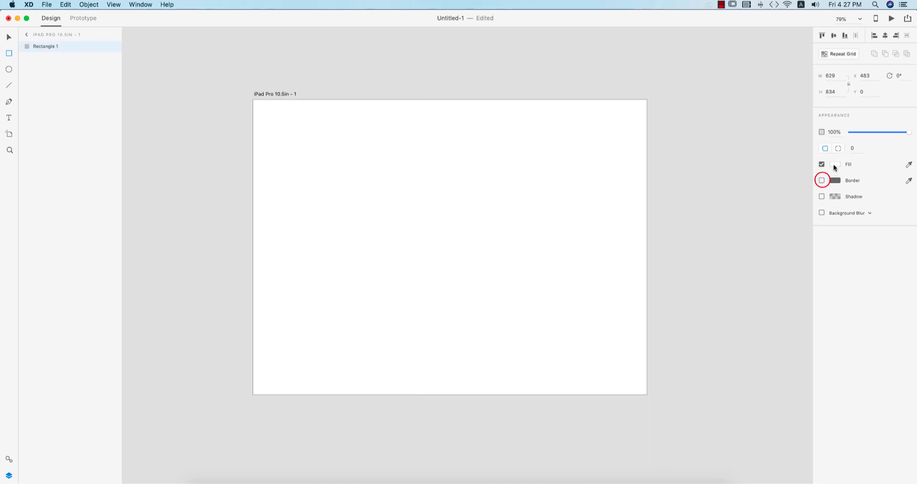
Fill the rectangle on the artboard's right part with a solid light grey.
left_click(835, 164)
left_click(735, 133)
left_click_drag(725, 132, 725, 130)
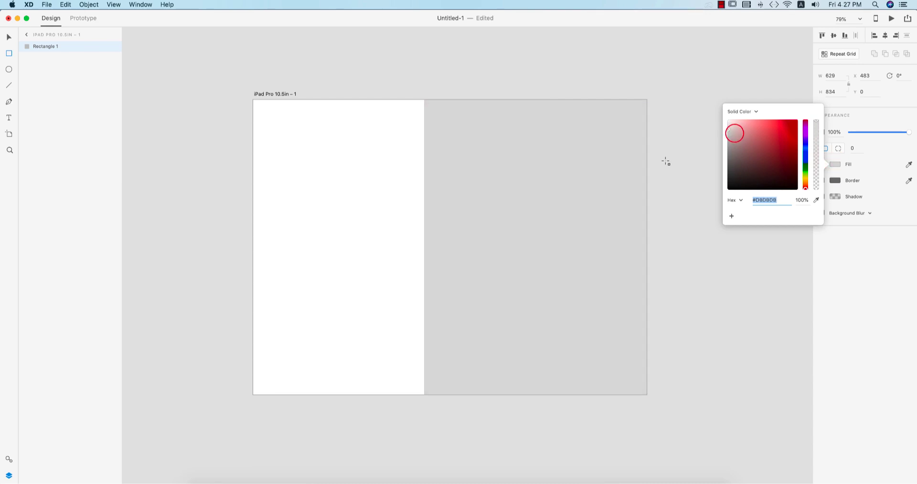
left_click(7, 38)
left_click(139, 86)
left_click(694, 207)
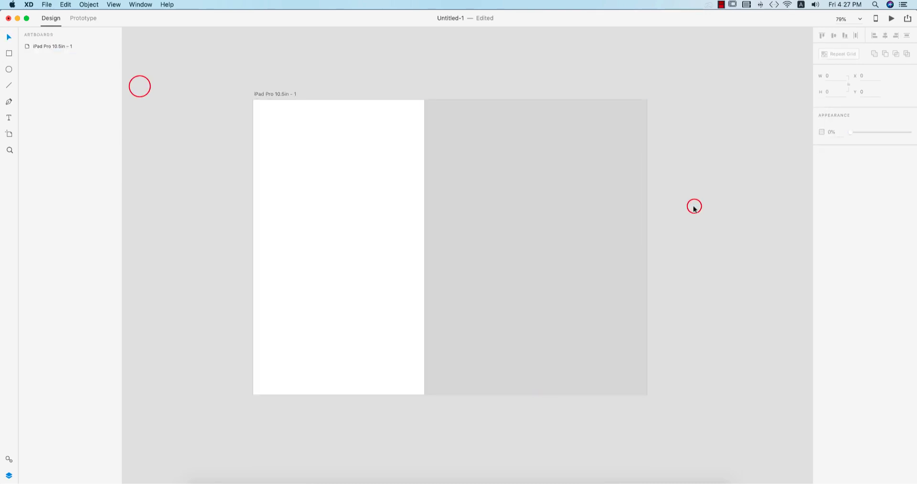
Draw a white circle about 304 × 304 on the pasteboard beside the artboard, and remove its border.
left_click(696, 274)
left_click(9, 70)
left_click_drag(497, 221, 454, 217)
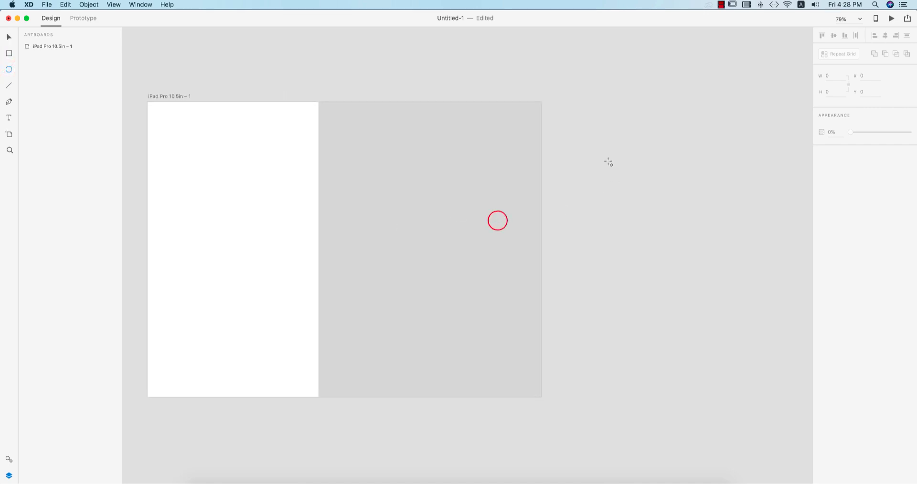
left_click_drag(609, 162, 647, 200)
left_click_drag(648, 247, 661, 297)
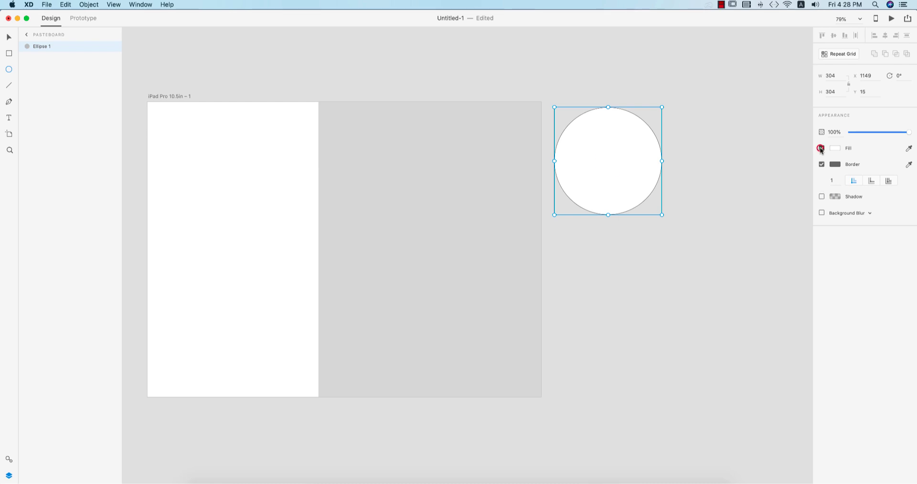
left_click(821, 164)
left_click(613, 162)
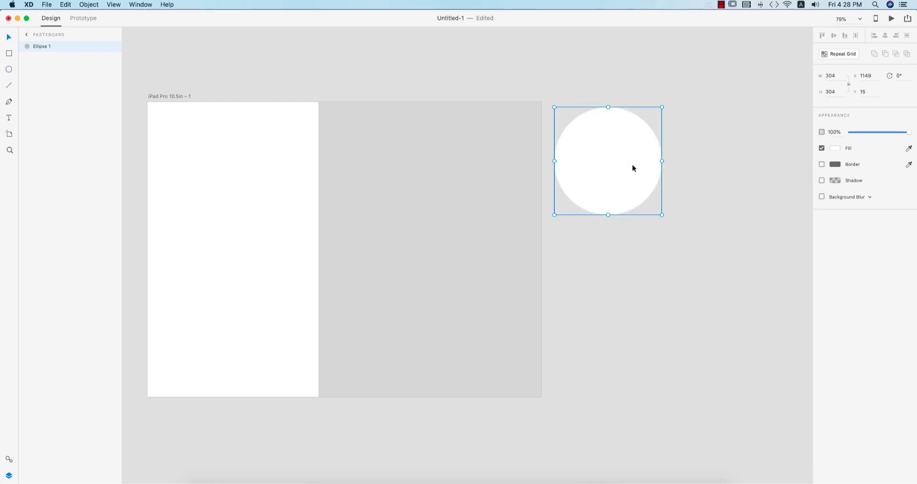
Duplicate the white circle in place and shrink the copy about its centre to about 282 × 282.
key("super+c")
key("super+v")
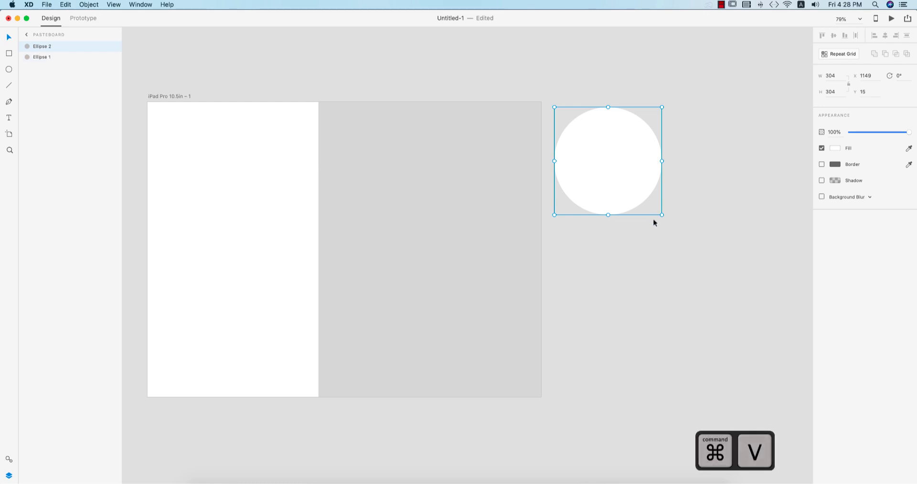
left_click_drag(662, 215, 658, 211)
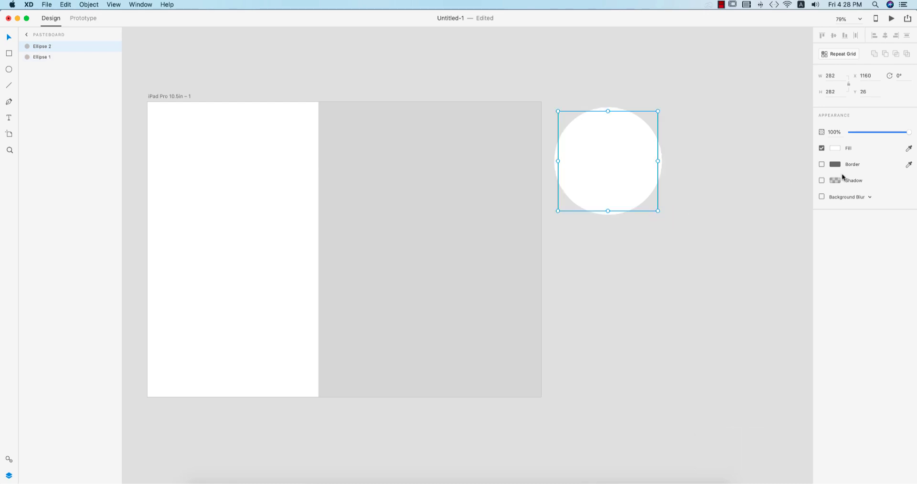
Fill the smaller inner circle with a very light grey.
left_click(834, 148)
left_click_drag(743, 120, 726, 109)
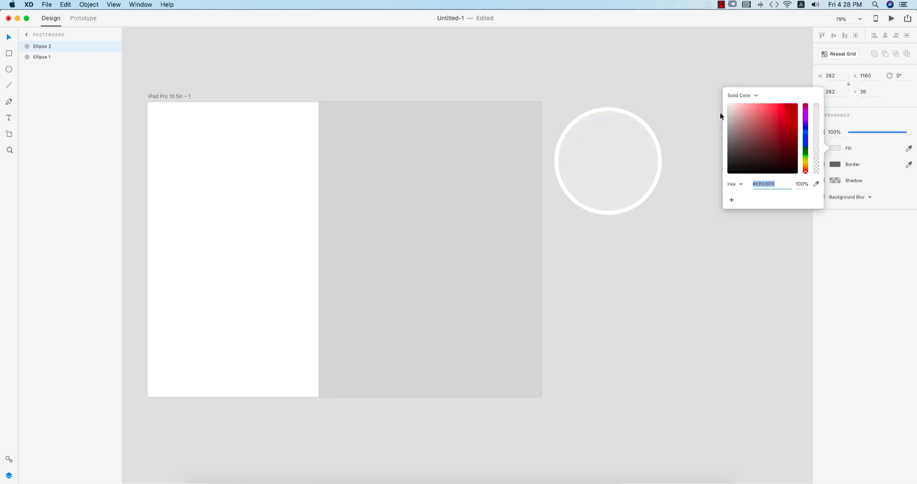
left_click(691, 129)
Enlarge the inner circle slightly about its centre so only a thin white outline shows around it.
scroll(691, 129, "up", 3)
left_click_drag(675, 124, 643, 263)
left_click(698, 262)
left_click(614, 192)
left_click_drag(645, 176, 647, 175)
Combine the two concentric circles into a thin ring with Exclude Overlap.
left_click(697, 174)
left_click_drag(709, 127, 579, 270)
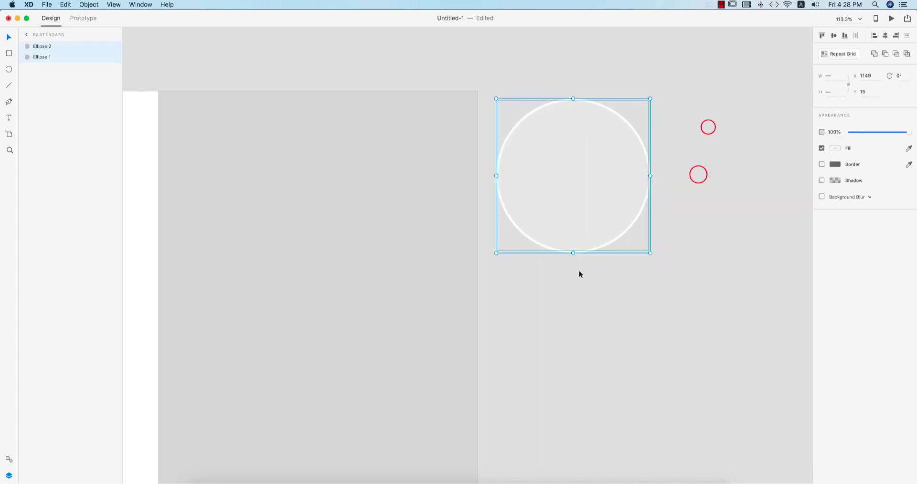
left_click(906, 54)
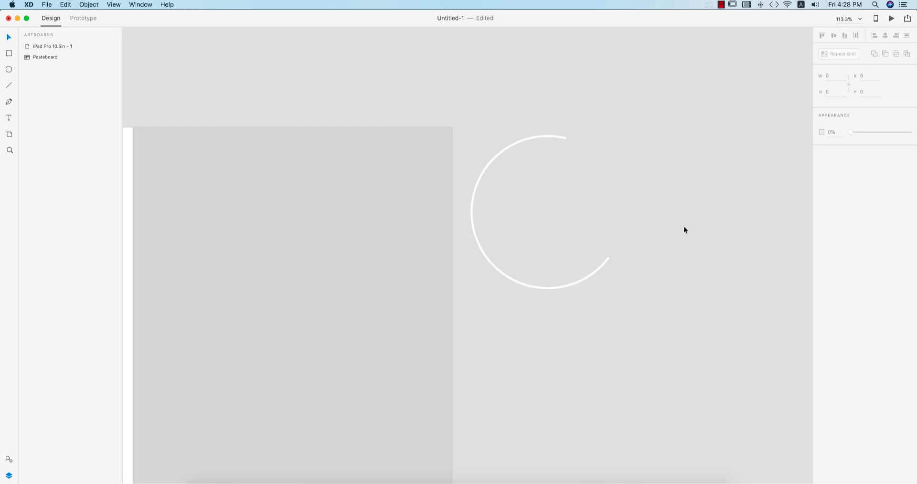
Undo the cut in the ring and draw a square about 198 × 198 over its upper-right quarter.
key("super+z")
left_click_drag(547, 119, 647, 252)
left_click(711, 281)
left_click(647, 204)
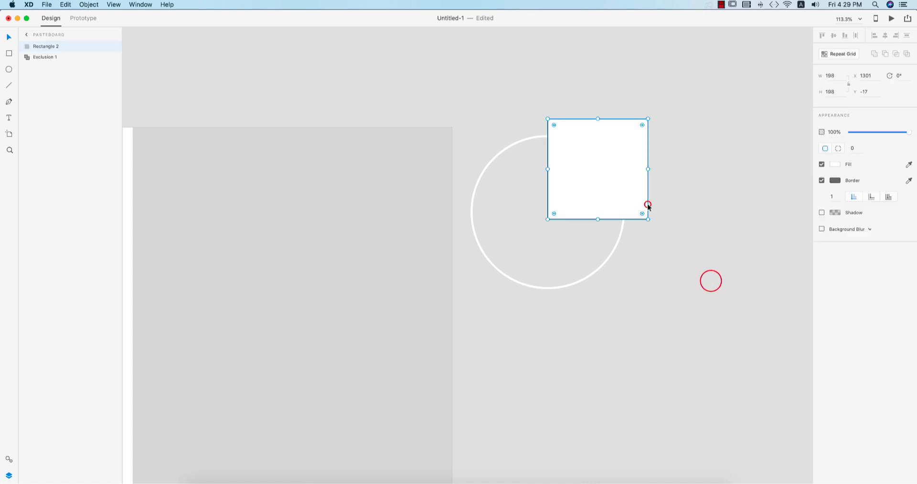
Remove the square's border and fill it with medium grey.
left_click(821, 180)
left_click(835, 164)
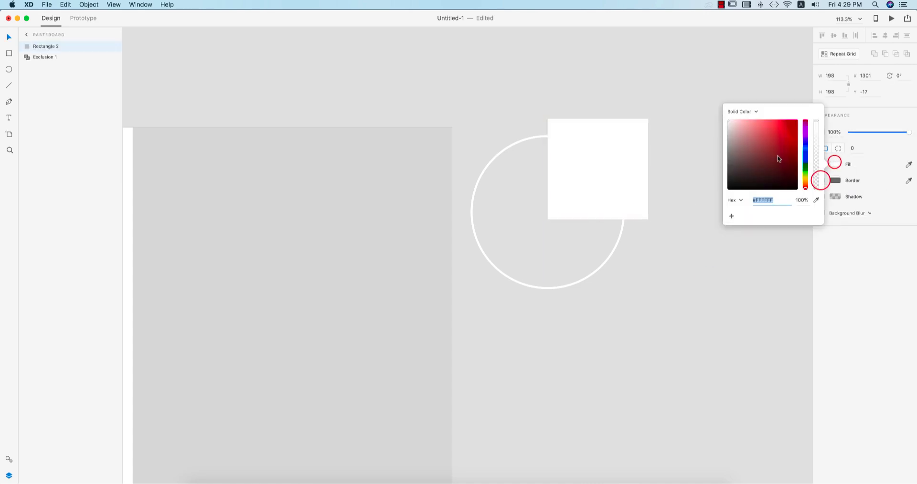
left_click_drag(757, 151, 718, 152)
left_click(694, 152)
Subtract the grey square from the ring, leaving an open arc without its upper-right quarter.
left_click_drag(520, 319, 521, 319)
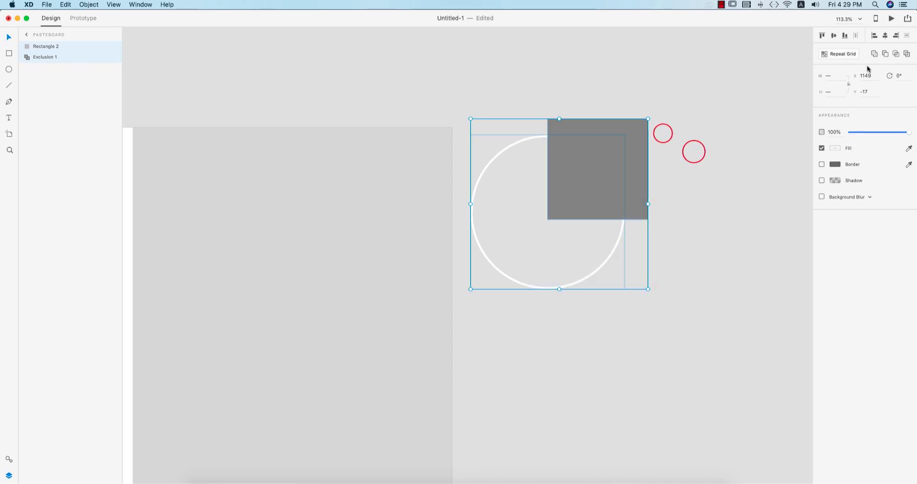
left_click(884, 54)
left_click(727, 175)
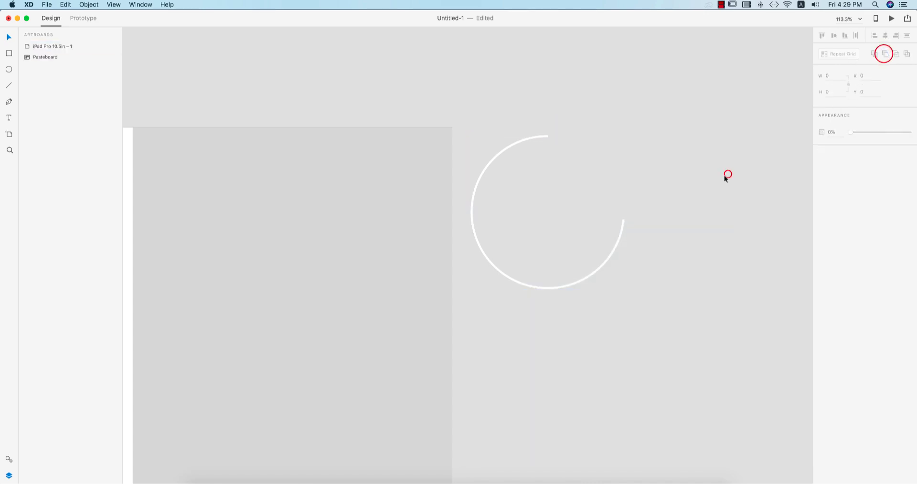
scroll(647, 225, "down", 5)
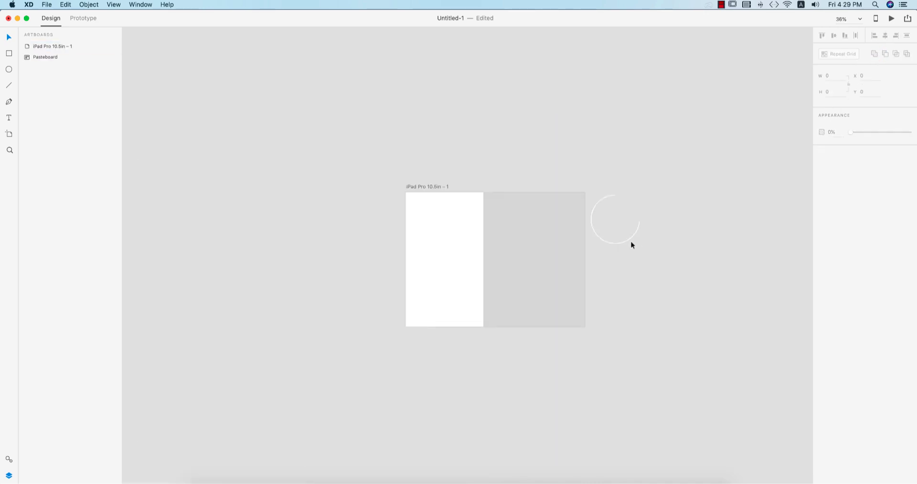
Move the open arc from the pasteboard onto the grey area of the iPad artboard.
left_click(628, 240)
left_click_drag(627, 242, 530, 265)
left_click(694, 270)
scroll(610, 248, "up", 3)
scroll(610, 248, "up", 2)
left_click_drag(624, 240, 491, 295)
left_click(613, 308)
scroll(621, 286, "left", 4)
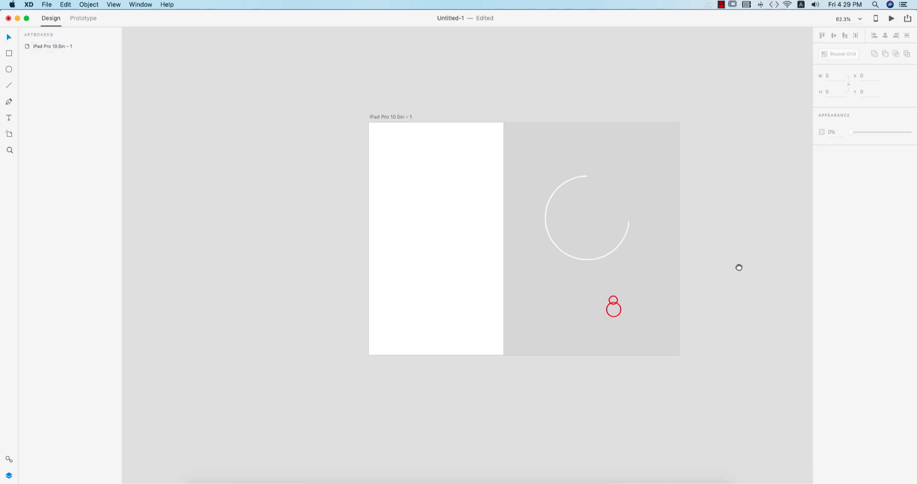
scroll(623, 166, "up", 2)
scroll(656, 214, "up", 2)
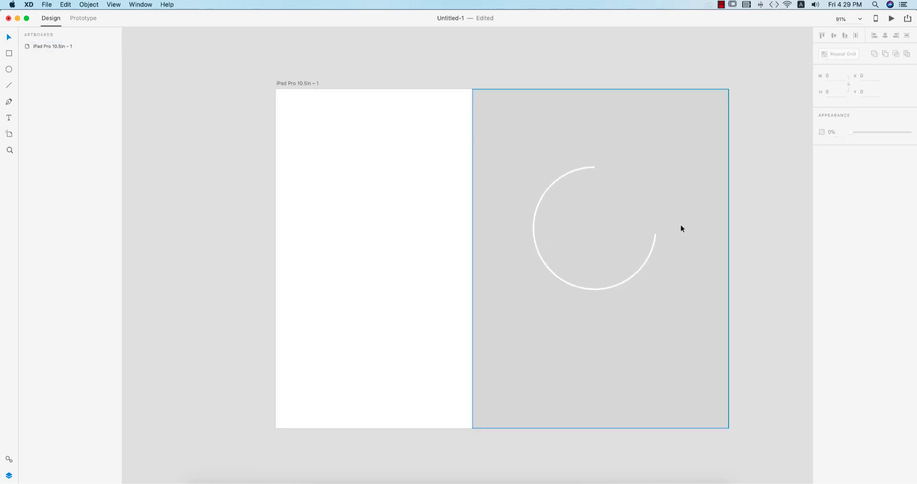
Draw a white circle about 18 × 18 on the arc's upper end and remove its border.
scroll(614, 150, "up", 5)
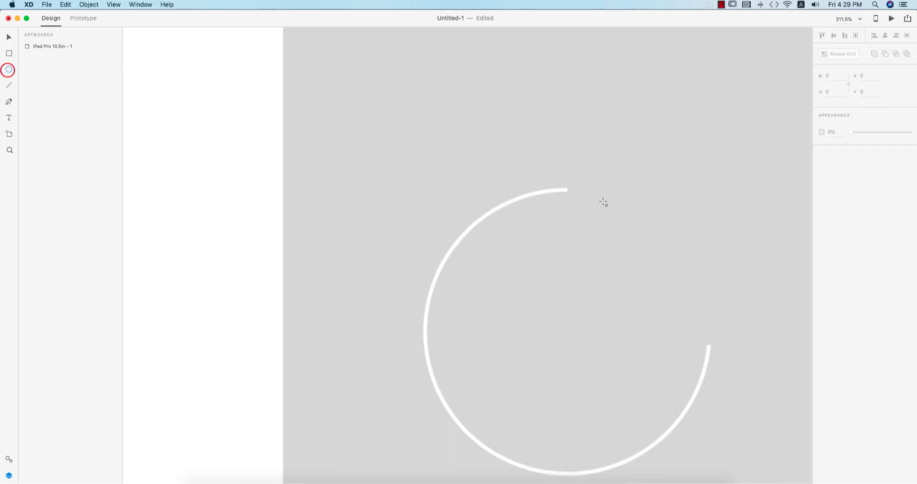
left_click_drag(567, 190, 576, 197)
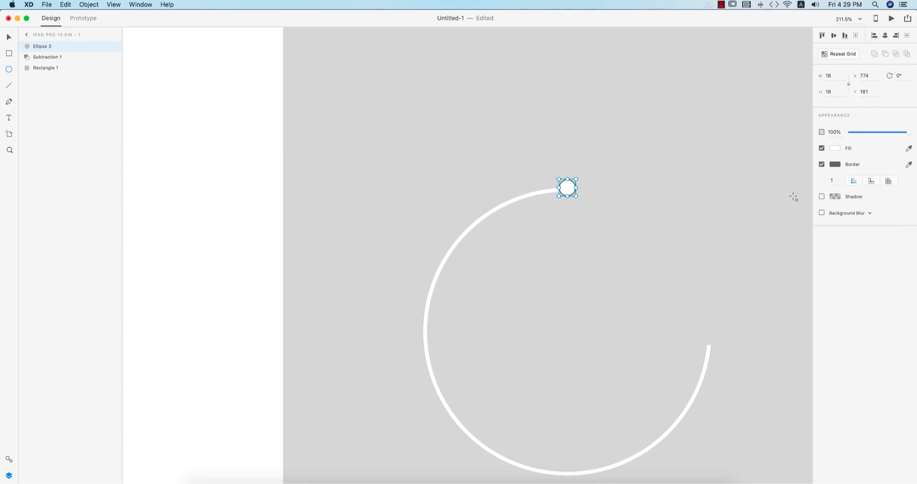
left_click(821, 164)
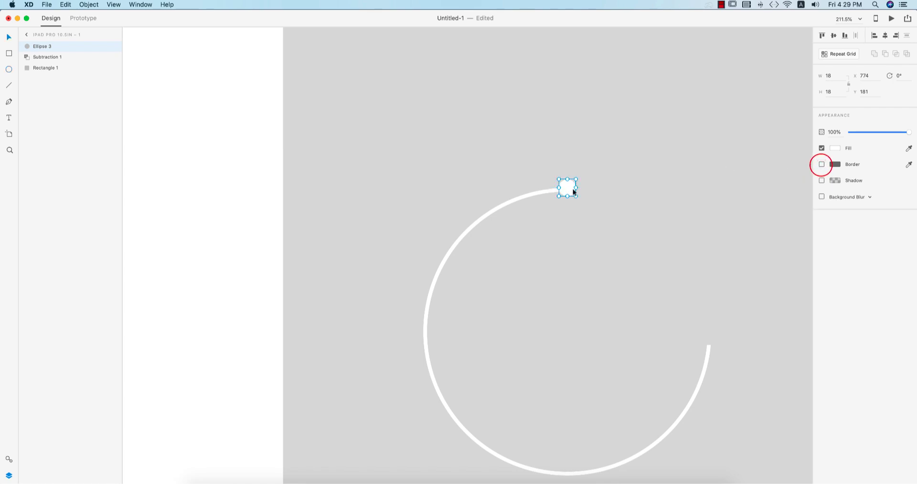
Duplicate the white dot onto the arc's right-hand end and reduce the copy to about 8 × 8.
left_click_drag(569, 188, 712, 349)
scroll(711, 342, "up", 5)
left_click(711, 345)
key("super+0")
scroll(714, 341, "down", 5)
scroll(715, 341, "right", 5)
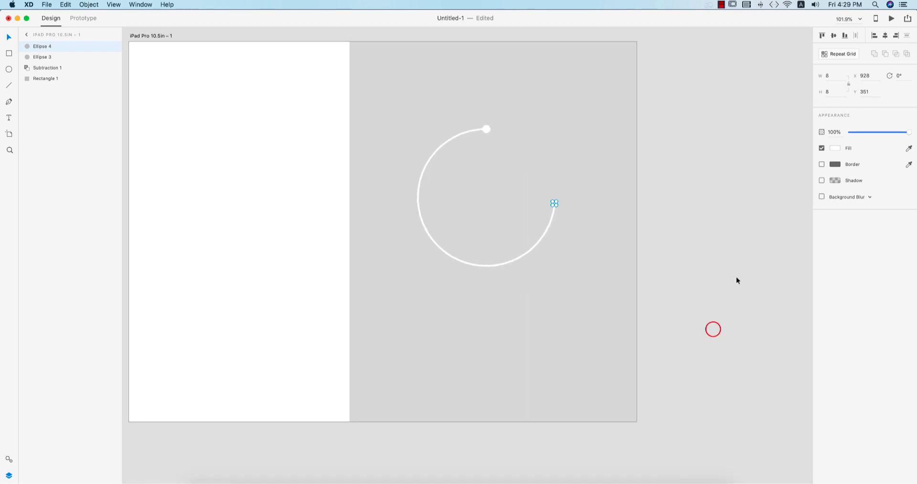
left_click(736, 279)
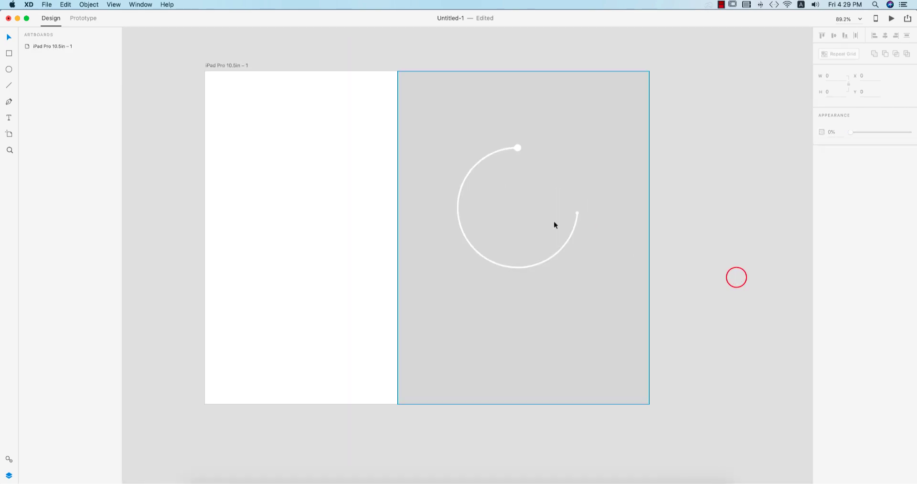
Enlarge the small end dot slightly and group both dots with the arc.
scroll(649, 216, "up", 10)
left_click(624, 220)
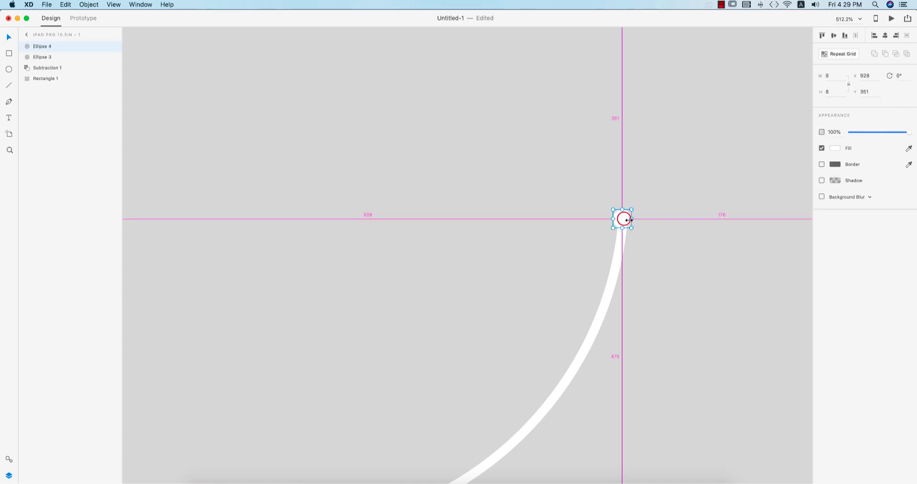
left_click(619, 248, "shift")
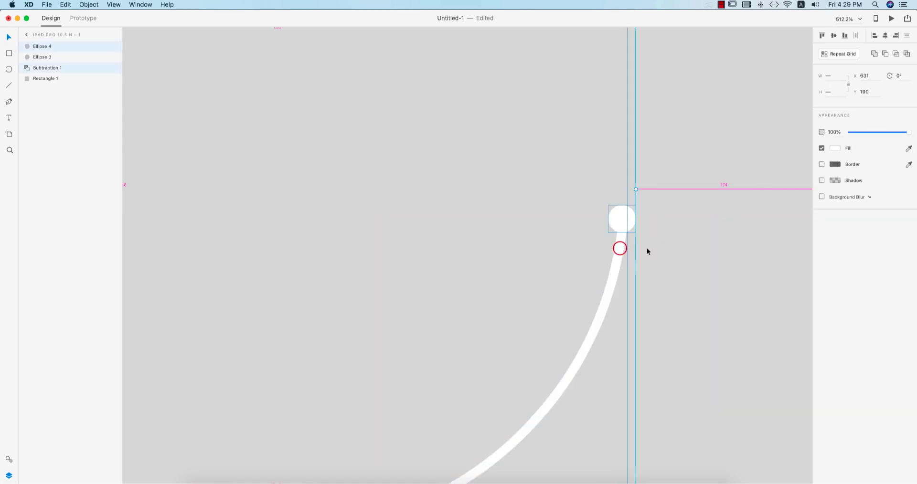
scroll(647, 252, "down", 10)
left_click(568, 163, "shift")
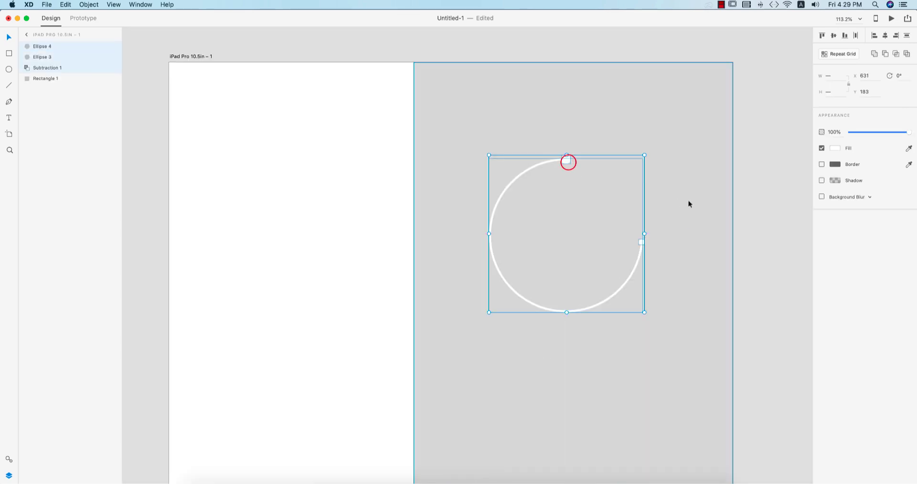
key("super+g")
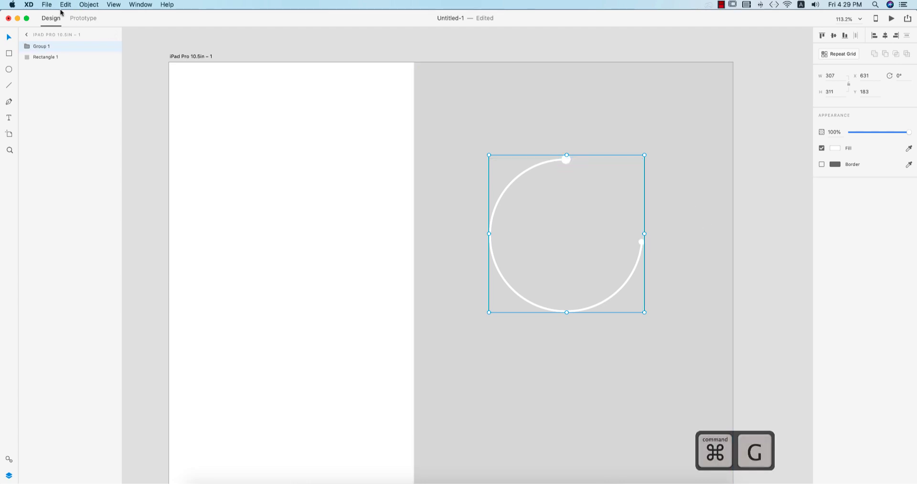
Import the strawberry PNG from the 12-6-2020 folder onto the artboard.
left_click(47, 4)
left_click(72, 112)
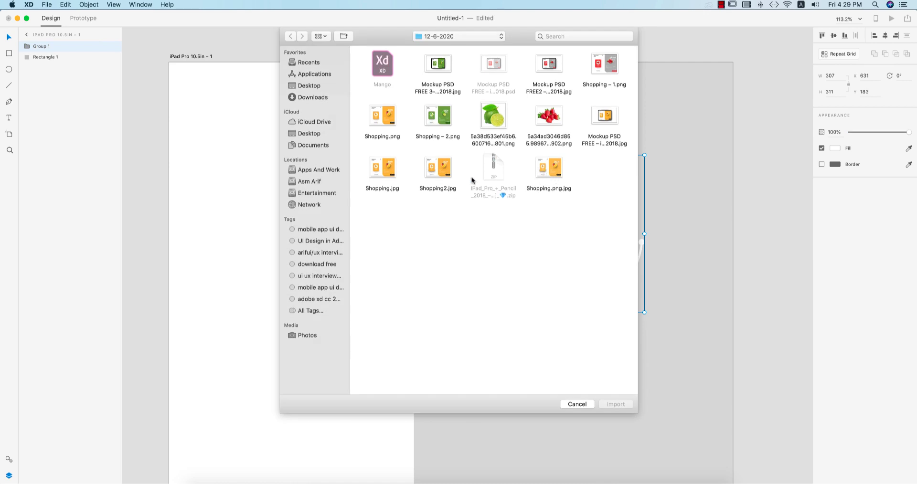
left_click(542, 122)
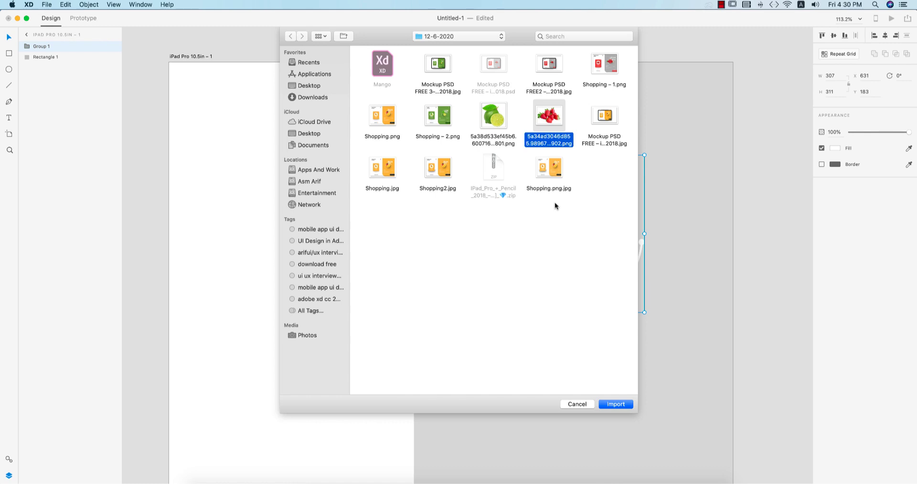
left_click(616, 404)
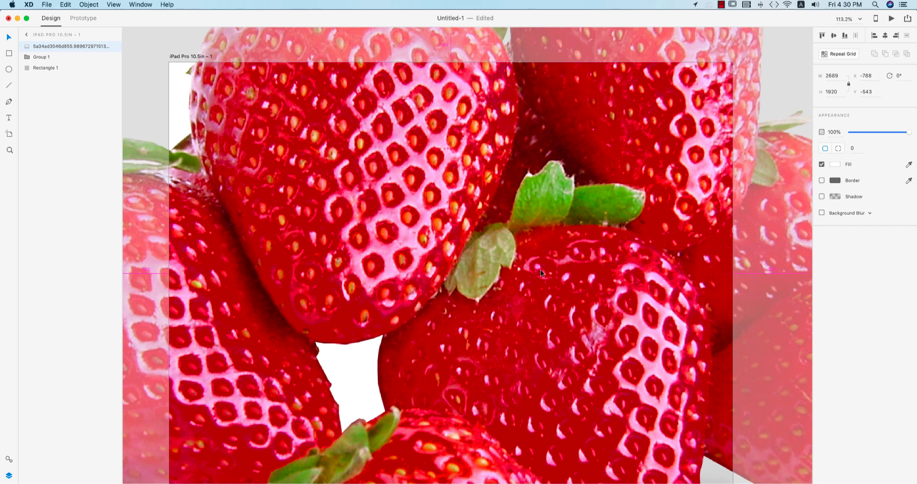
Scale the strawberry image down to slightly more than the arc's width and centre it over the arc.
scroll(540, 269, "down", 8)
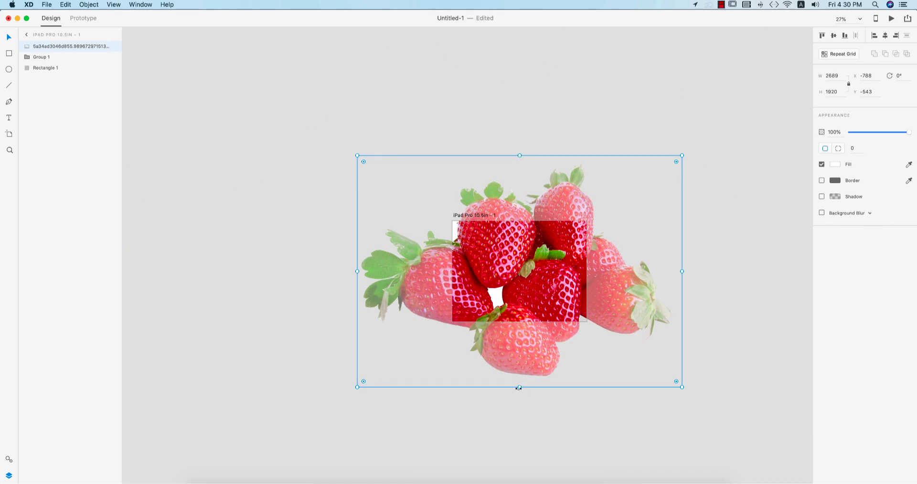
left_click_drag(519, 387, 552, 271)
scroll(551, 259, "up", 6)
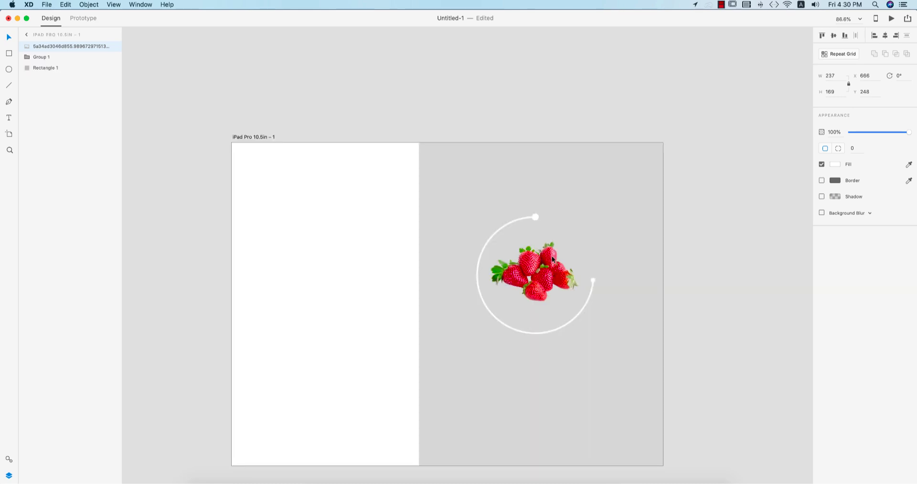
left_click_drag(581, 305, 599, 328)
scroll(571, 278, "up", 2)
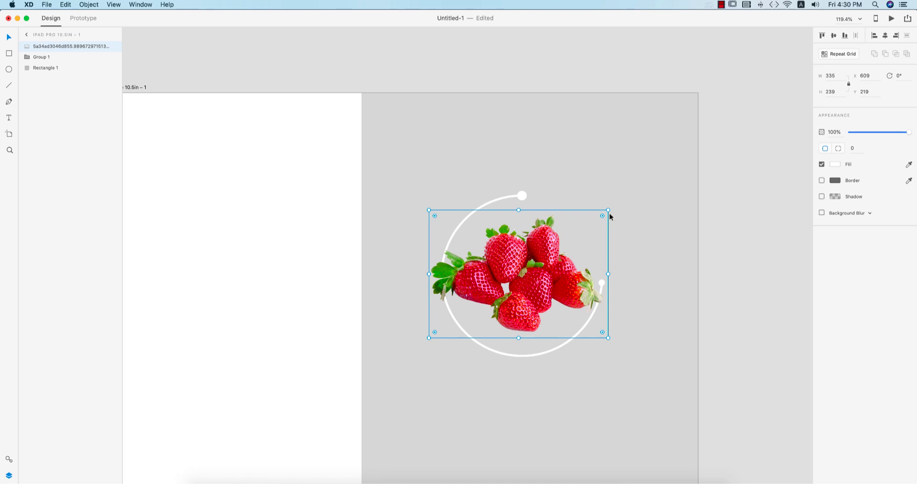
left_click_drag(609, 210, 608, 207)
left_click_drag(557, 279, 553, 281)
left_click(726, 339)
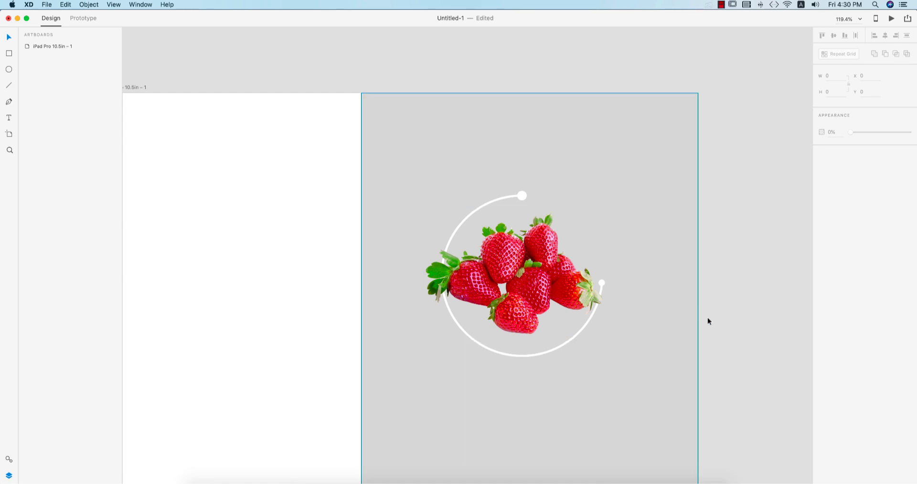
Add the text "strawberry" above the arc and break it into two lines, "straw" and "berry".
left_click_drag(724, 325, 689, 301)
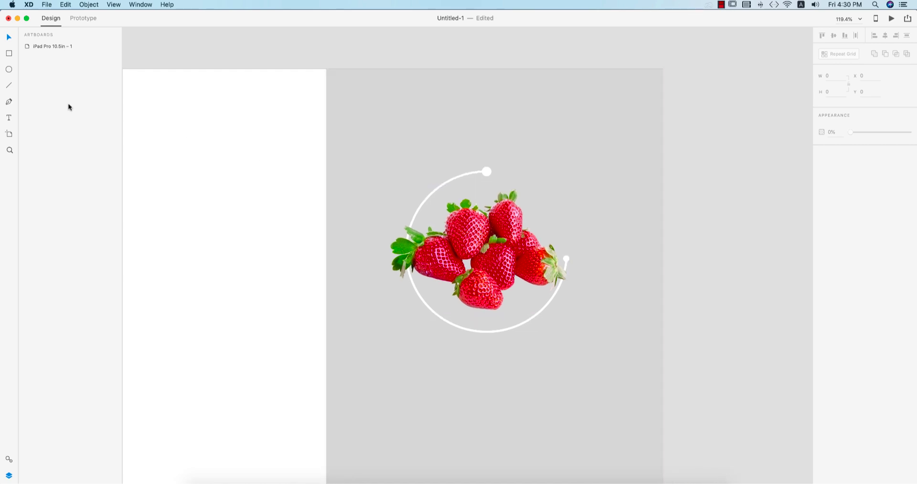
left_click(398, 134)
type("strawberry")
key("Escape")
scroll(426, 119, "up", 3)
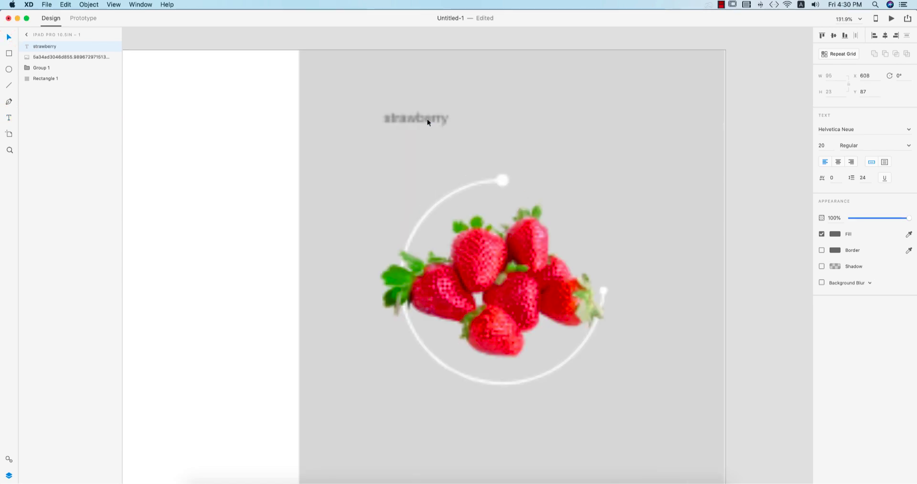
double_click(417, 119)
left_click(416, 118)
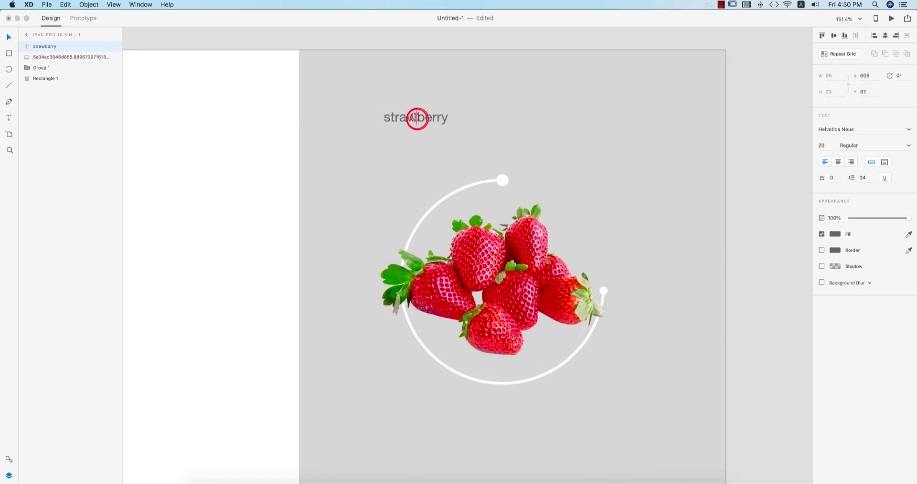
key("Return")
Enlarge the two-line text to about size 57 beside the arc's upper end and fill it with white #FFFFFF.
left_click(7, 38)
left_click_drag(400, 142, 561, 225)
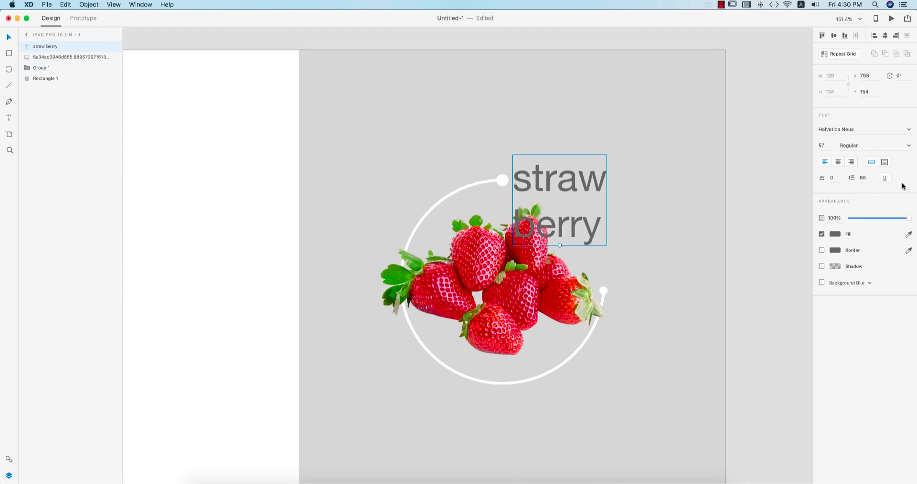
left_click(834, 233)
left_click_drag(764, 212, 704, 154)
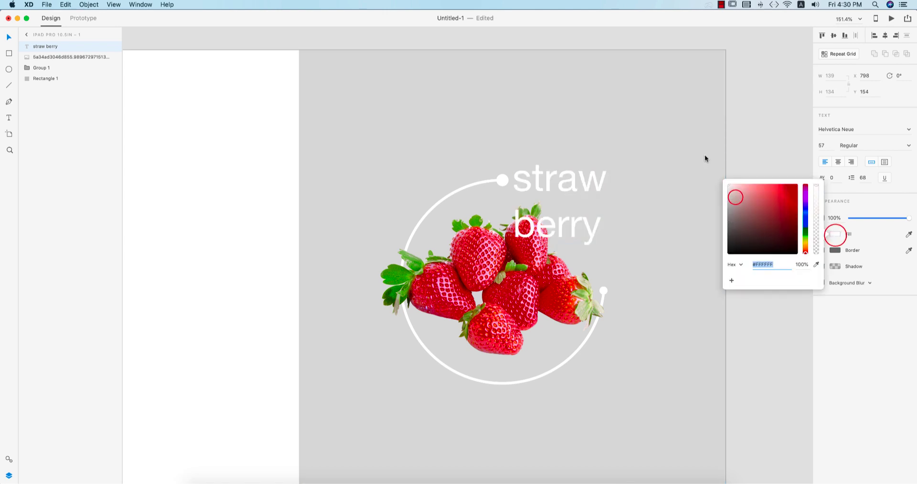
left_click_drag(702, 261, 857, 207)
Set the text's font to Avenir with the Black weight.
left_click(832, 127)
left_click(862, 128)
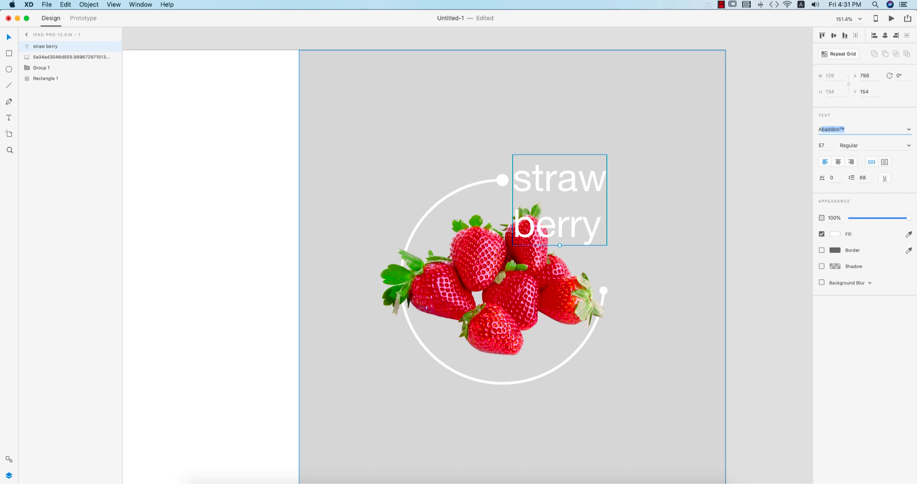
type("Avenir")
key("Return")
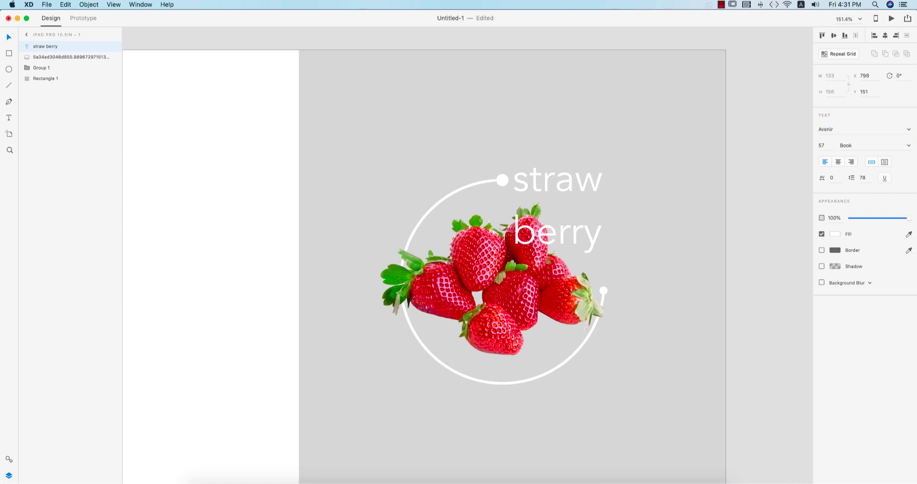
left_click(908, 145)
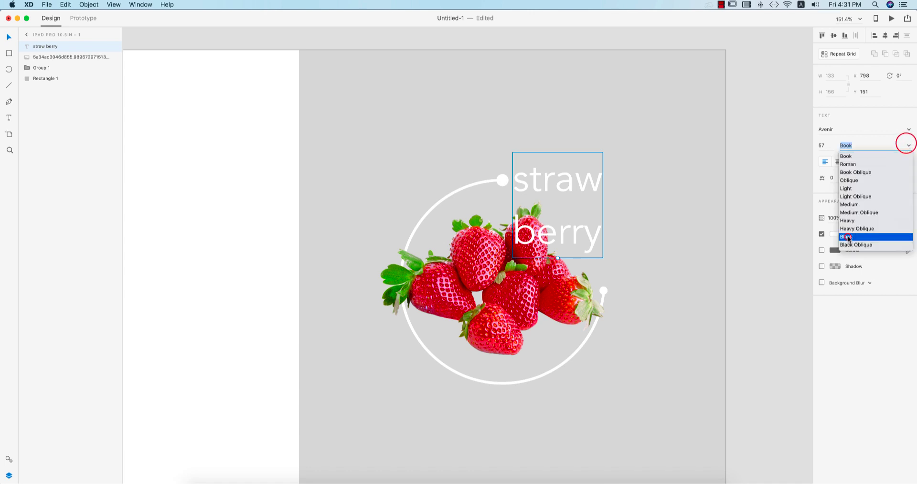
left_click(847, 234)
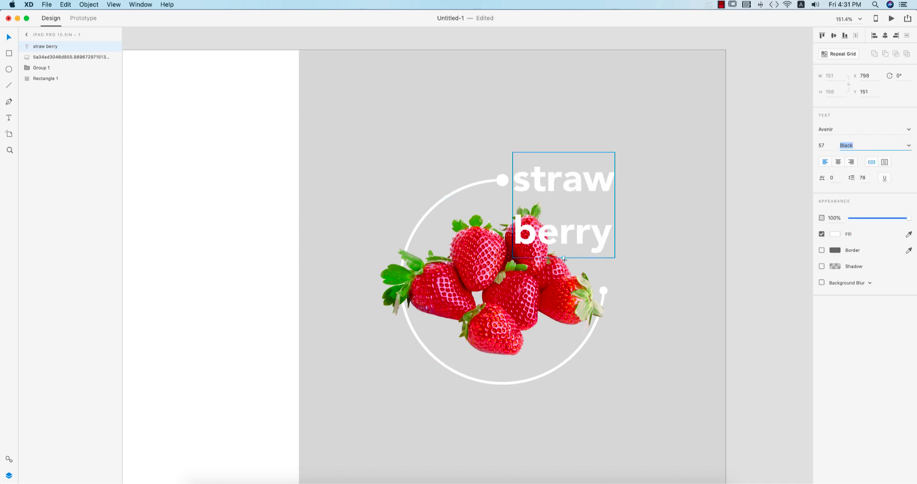
Enlarge the strawberry text to about size 64 and set its line spacing to 60.
left_click_drag(564, 258, 584, 239)
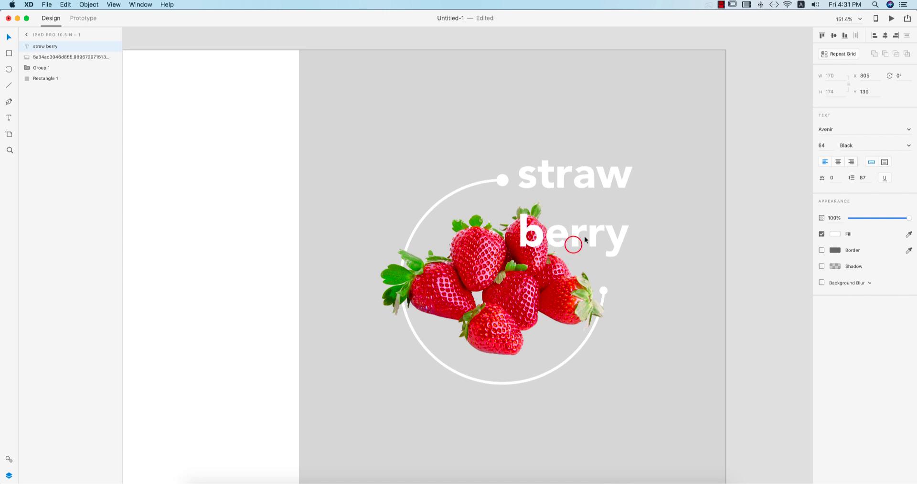
left_click(866, 177)
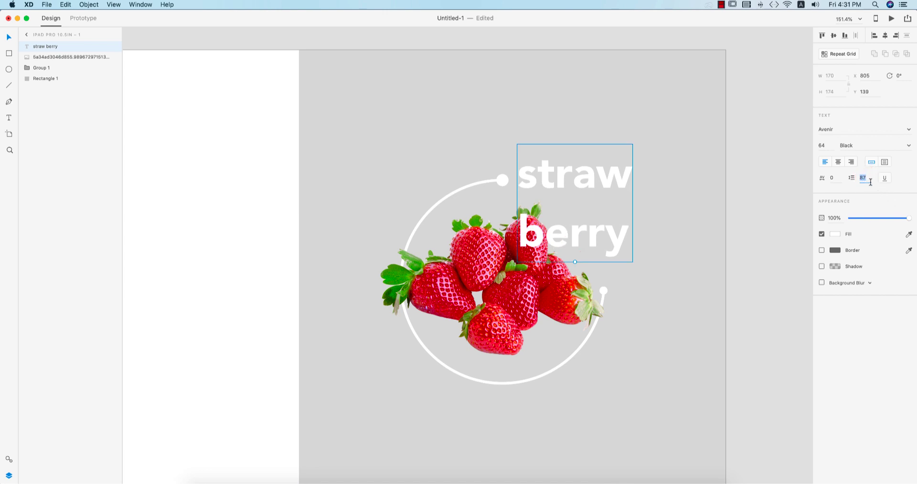
type("60")
key("Return")
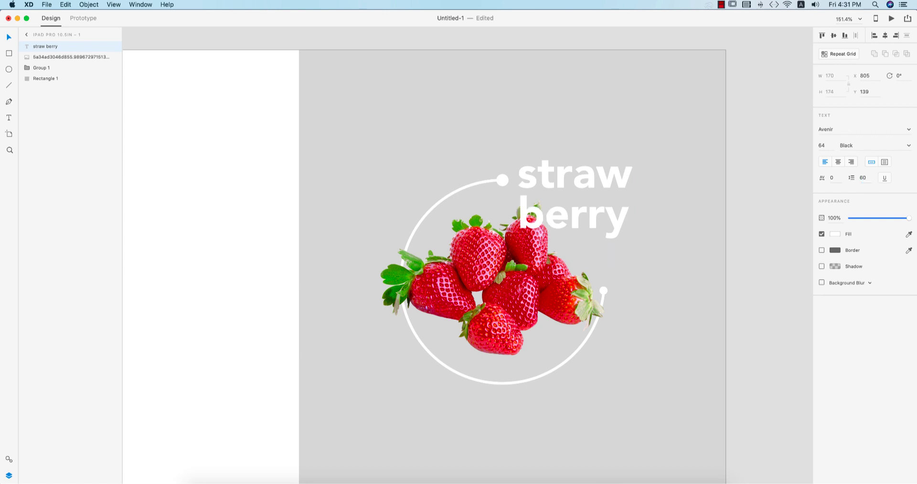
Enlarge the text to about size 80 and place it behind the strawberries and the arc.
left_click_drag(574, 242, 575, 270)
left_click_drag(550, 231, 564, 229)
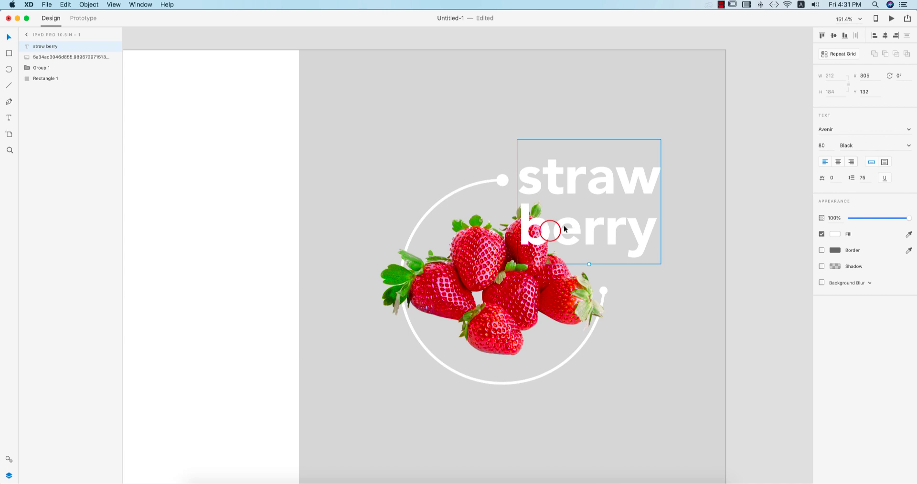
key("super+shift+bracketleft")
left_click(712, 287)
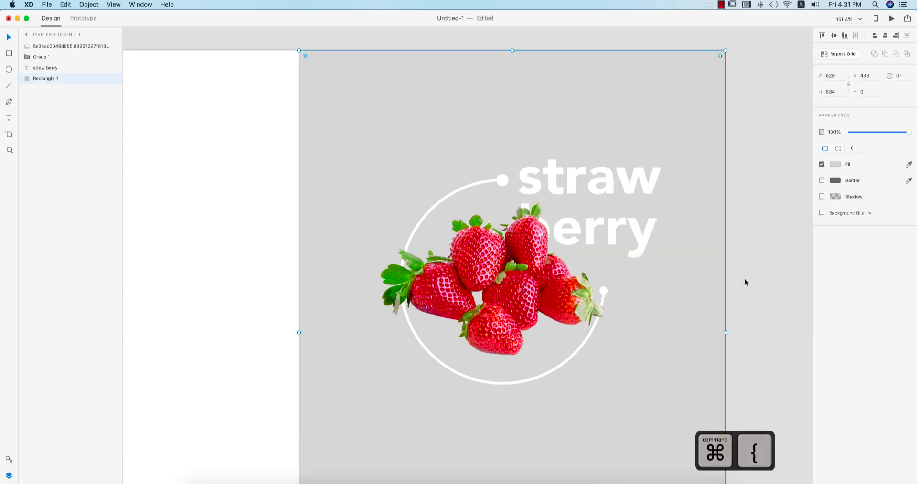
Enlarge the text slightly, move it to about X 818, Y 138, and shift the strawberry image slightly down and left.
left_click(741, 260)
left_click(636, 229)
left_click(589, 265)
mouse_move(571, 230)
left_mouse_down()
mouse_move(587, 235)
mouse_move(569, 232)
left_mouse_up()
left_click_drag(592, 186, 605, 191)
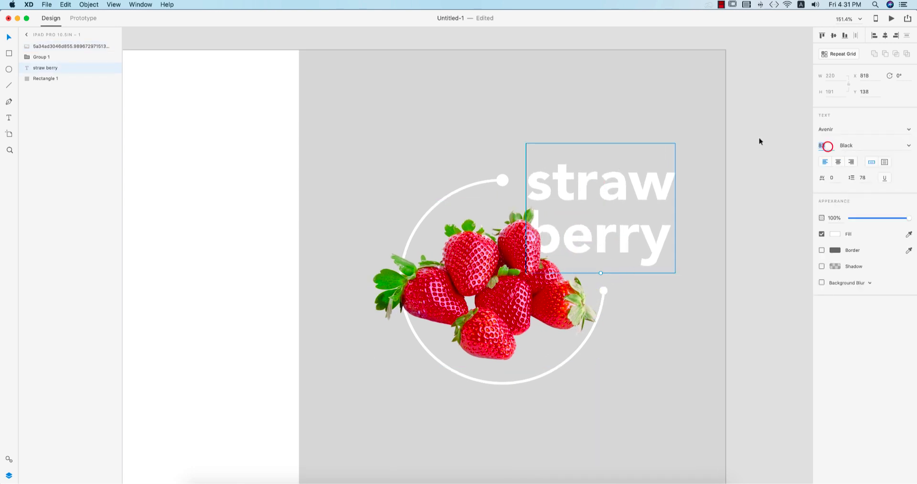
Set the strawberry text's size to 90 and move it up and left to about X 798, Y 108.
type("90")
key("Return")
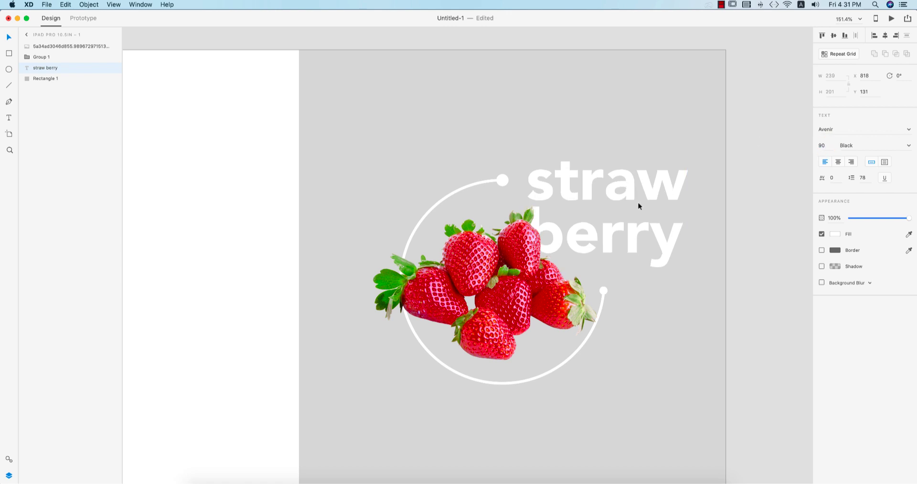
left_click_drag(600, 189, 553, 177)
left_click(762, 308)
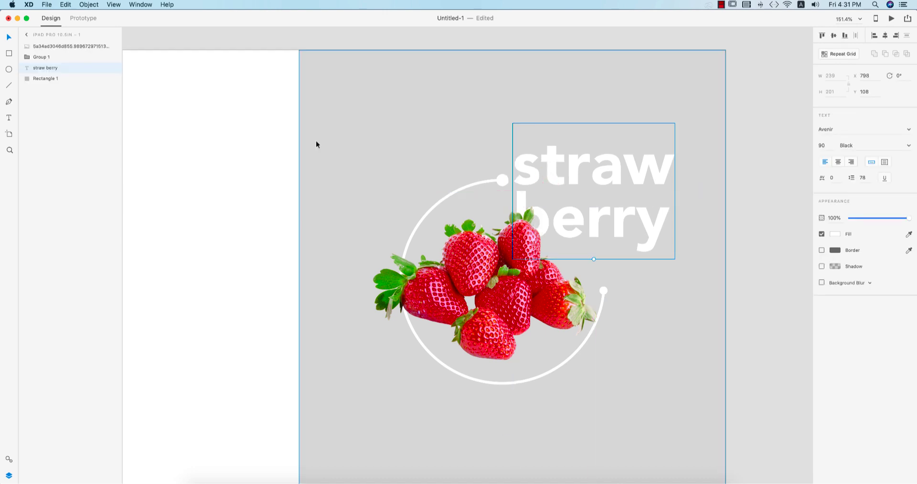
Add the text "fresh" above the strawberry title and set it to size 45 in Avenir Light.
left_click(468, 128)
type("fres")
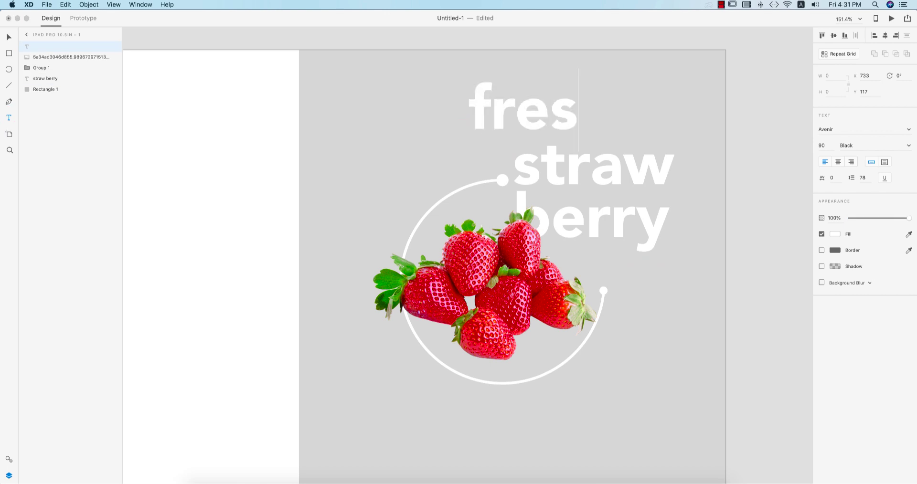
type("h")
key("super+a")
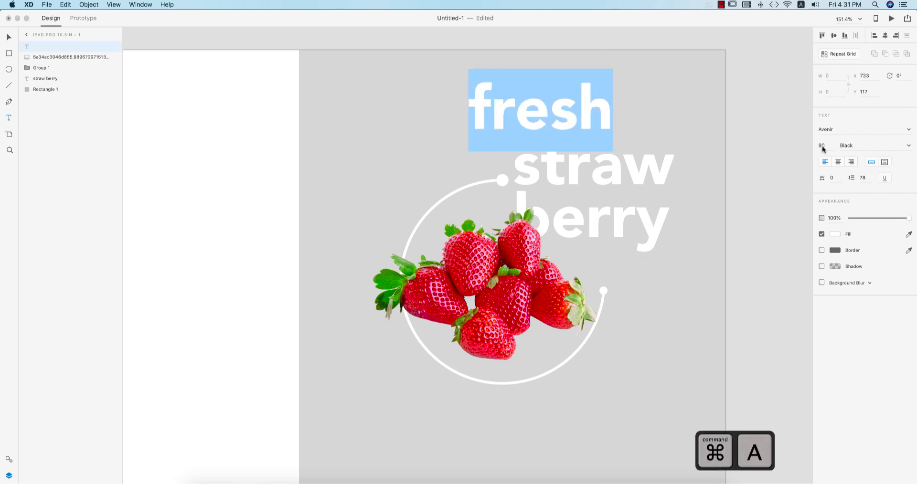
left_click(825, 146)
type("45")
key("Return")
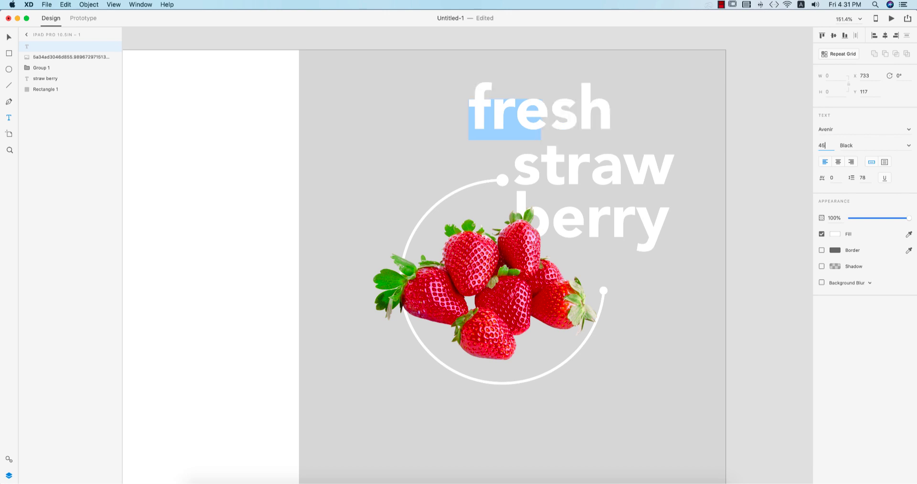
left_click(908, 146)
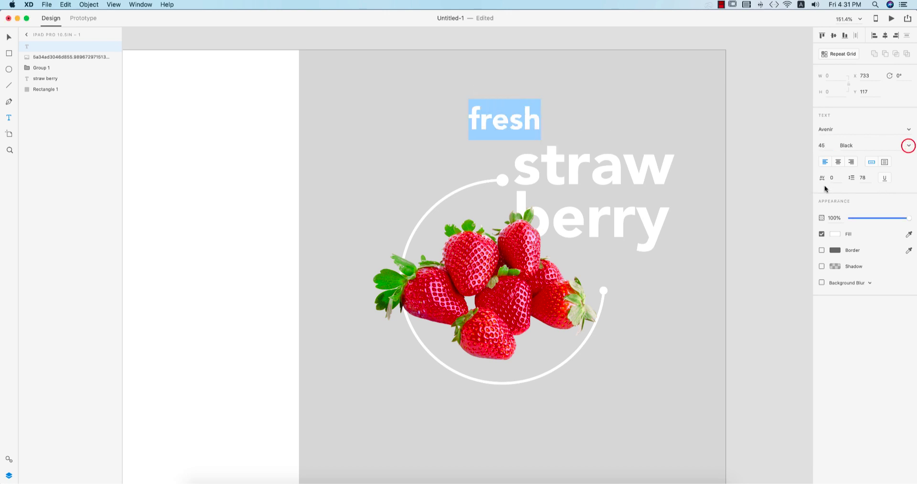
left_click(849, 188)
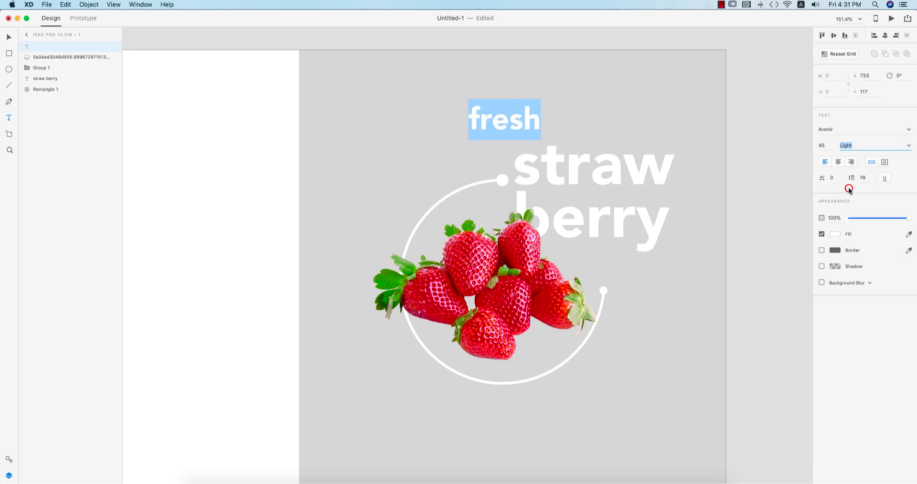
Set the fresh text's size to 20 and place it just above the title, with a copy at about X 920, Y 319.
left_click(826, 146)
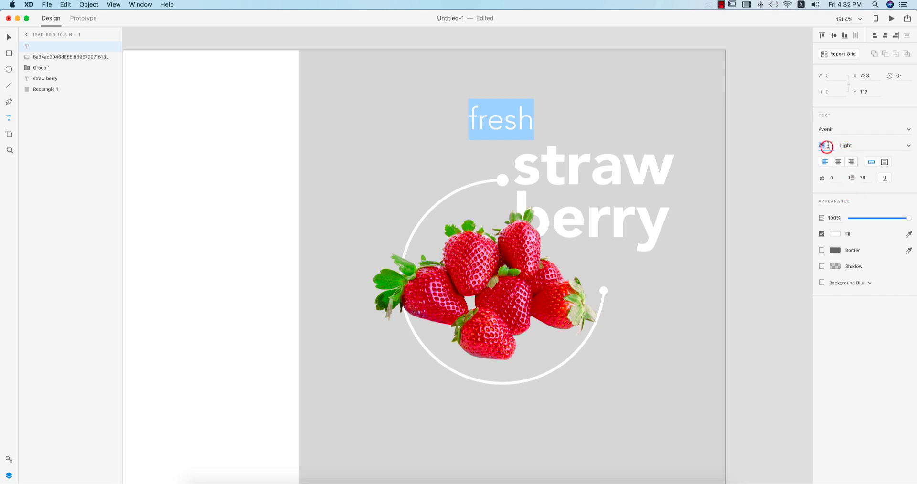
type("20")
key("Return")
left_click(10, 37)
mouse_move(489, 127)
left_mouse_down()
mouse_move(532, 144)
mouse_move(615, 276)
left_mouse_up()
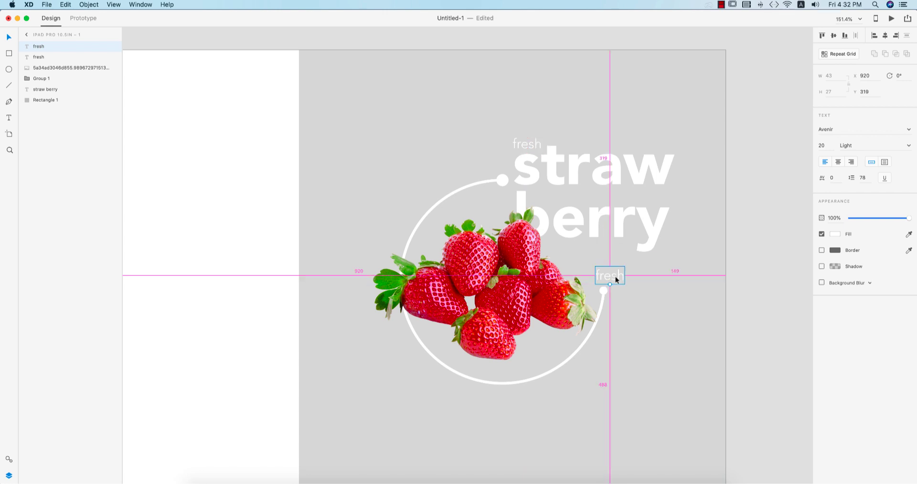
Replace the copied text with "96%" and "FRESHVERYFIED" on two lines, with line spacing 20.
scroll(615, 276, "up", 5)
left_click(615, 278)
double_click(614, 277)
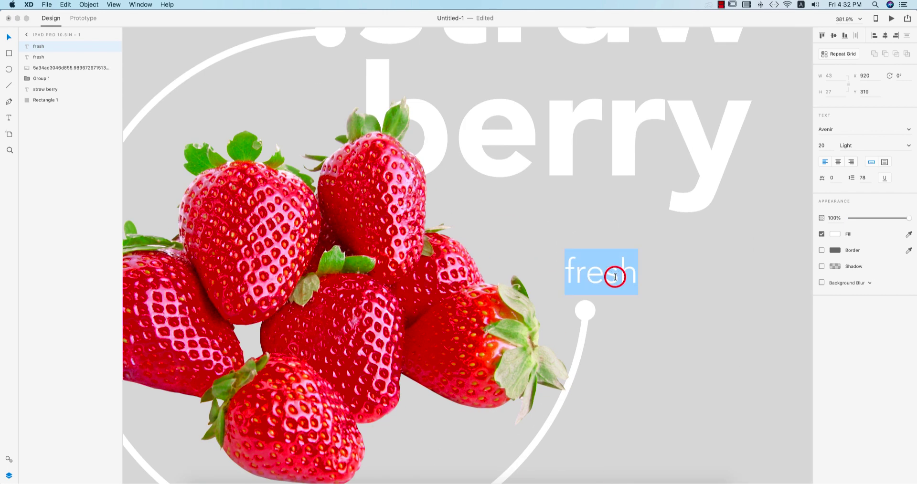
type("96%")
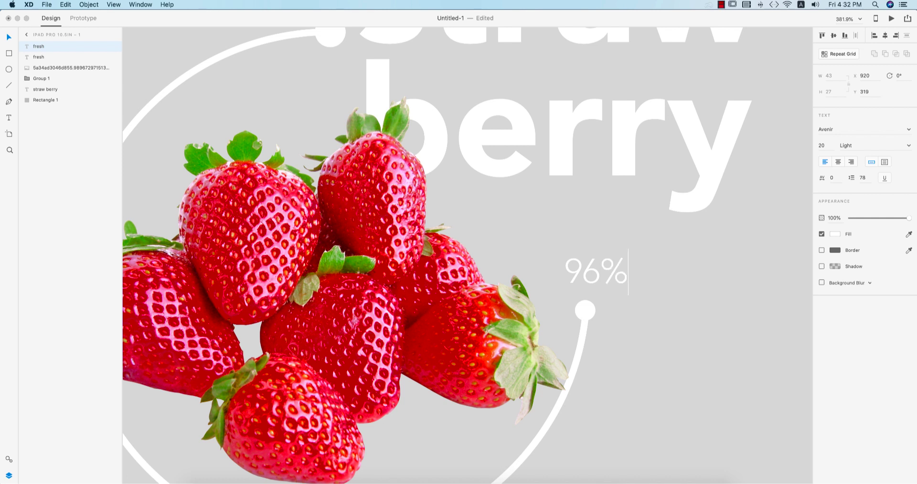
type("freshver")
key("BackSpace")
key("BackSpace")
key("BackSpace")
key("BackSpace")
key("BackSpace")
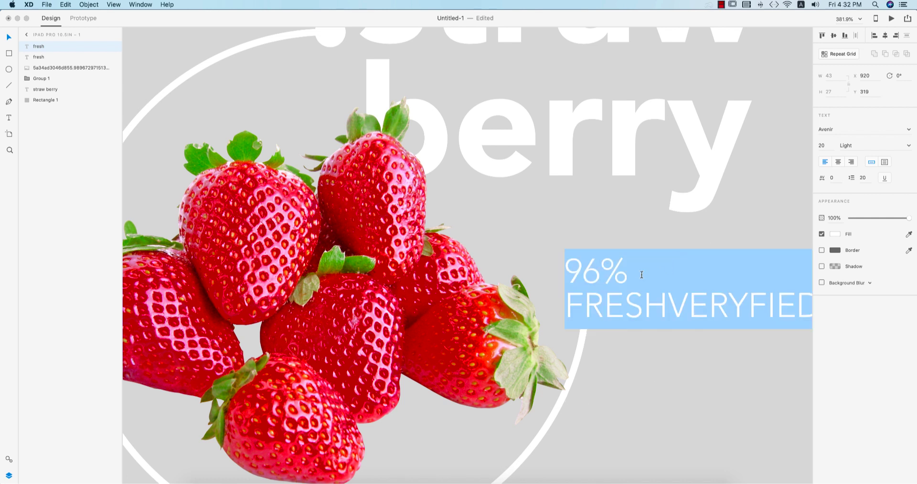
Set only the number 96 to size 40 in Avenir Black.
left_click(639, 273)
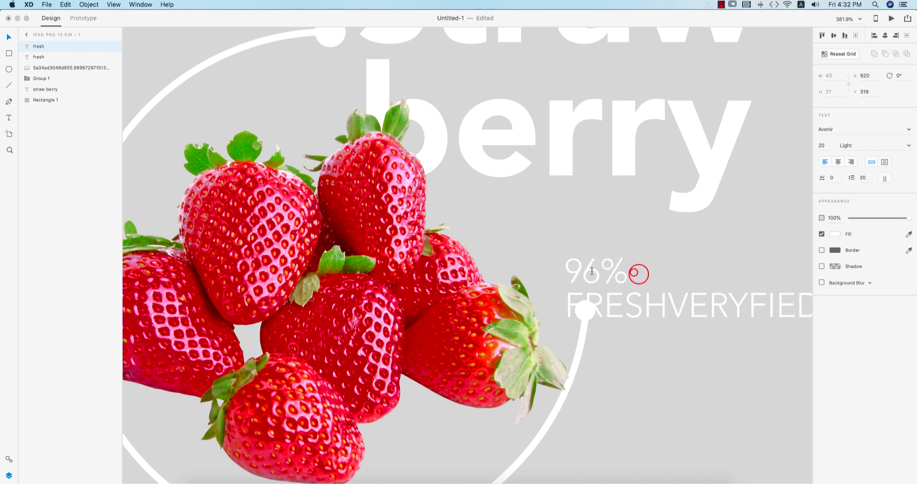
double_click(633, 273)
double_click(594, 278)
left_click(826, 146)
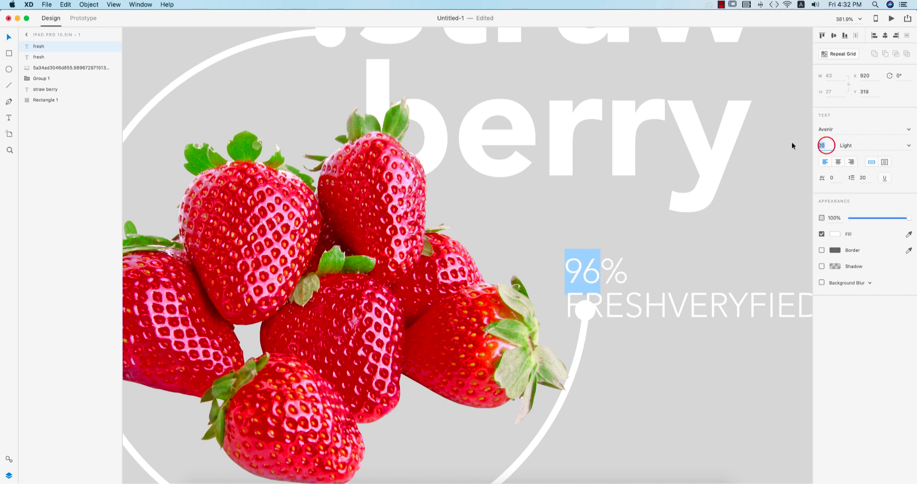
type("40")
key("Return")
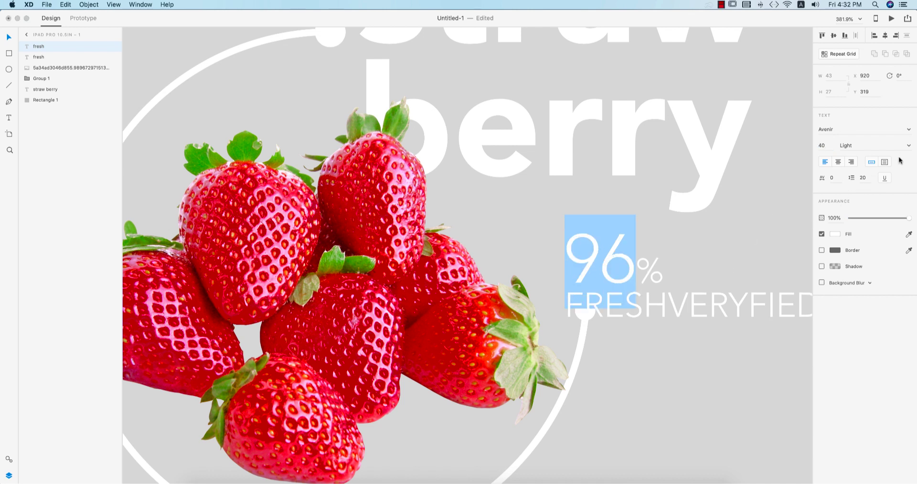
left_click(907, 145)
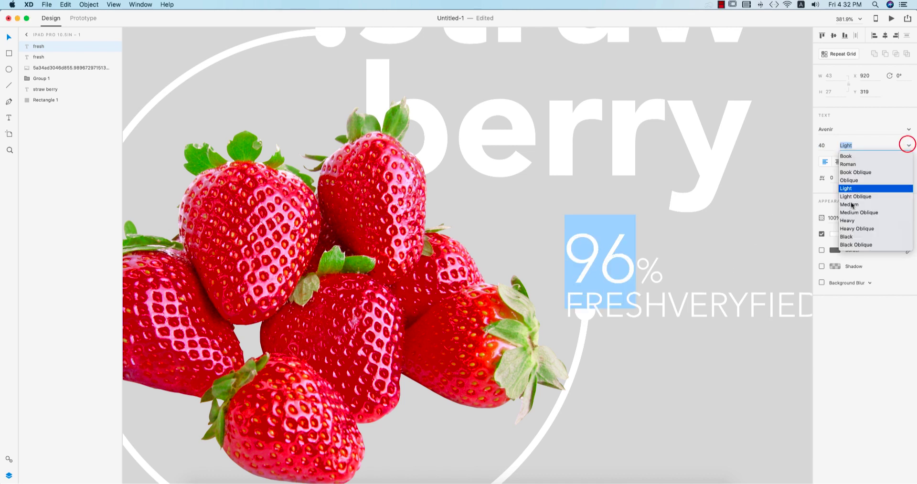
left_click(846, 236)
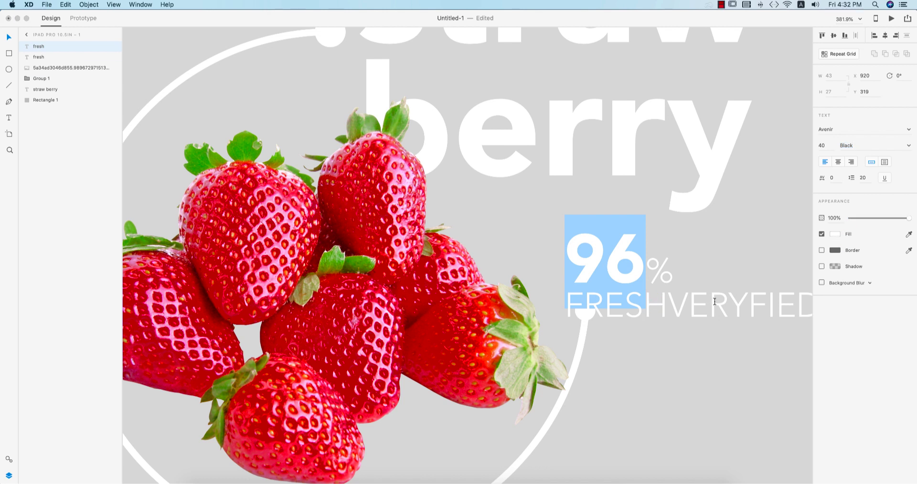
Change the second line to "VERIFIED" at size 13 with line spacing 13, and place the text block at about X 928, Y 305.
left_click(673, 305)
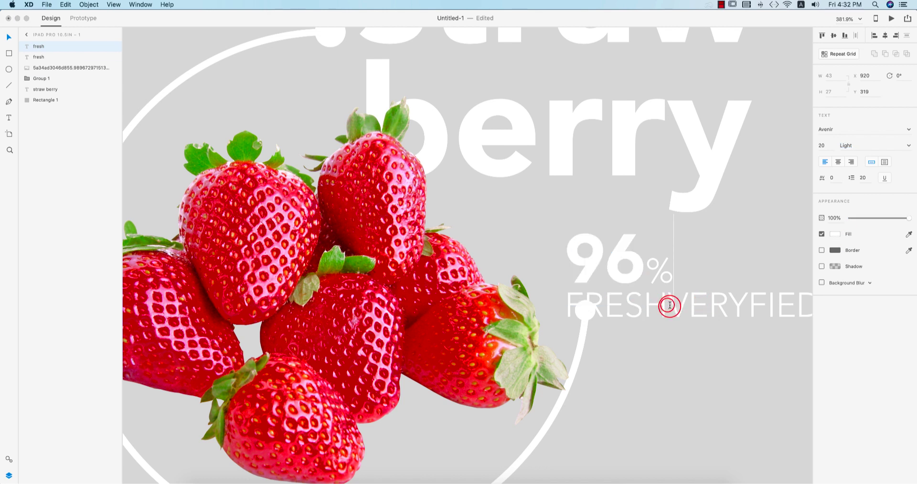
left_click_drag(649, 307, 666, 307)
left_click(646, 307)
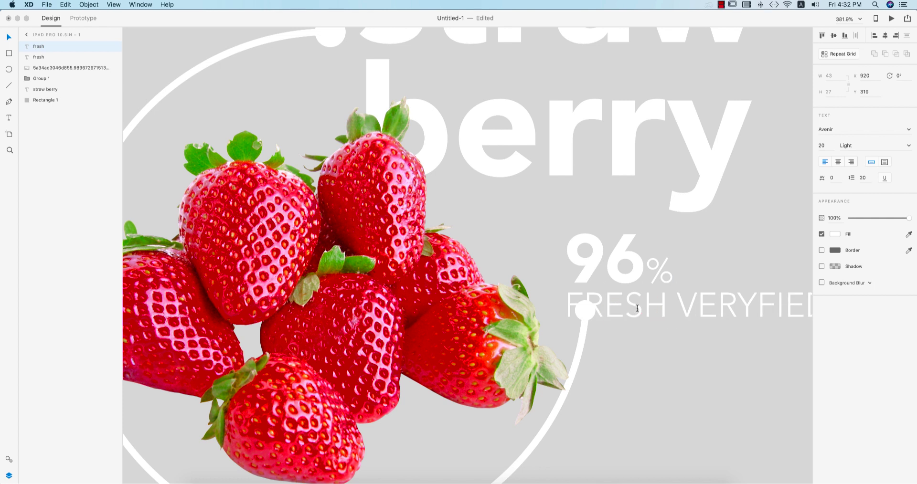
scroll(546, 239, "down", 5)
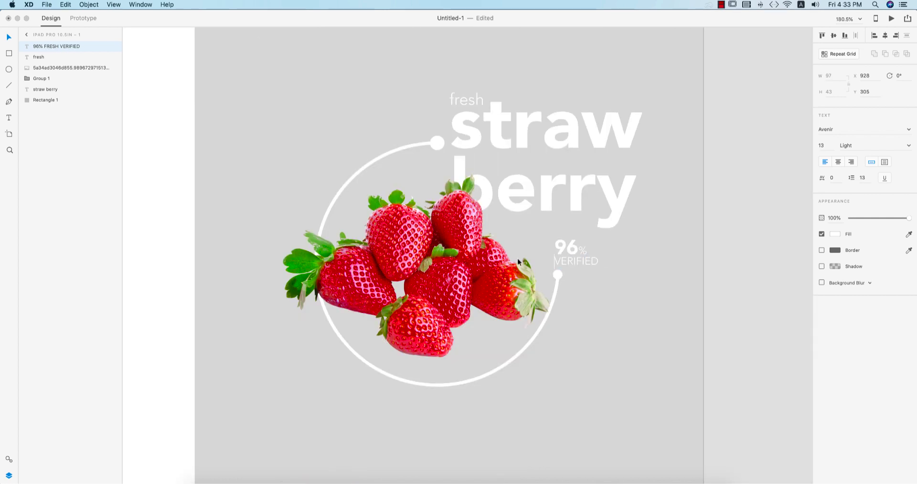
left_click(9, 37)
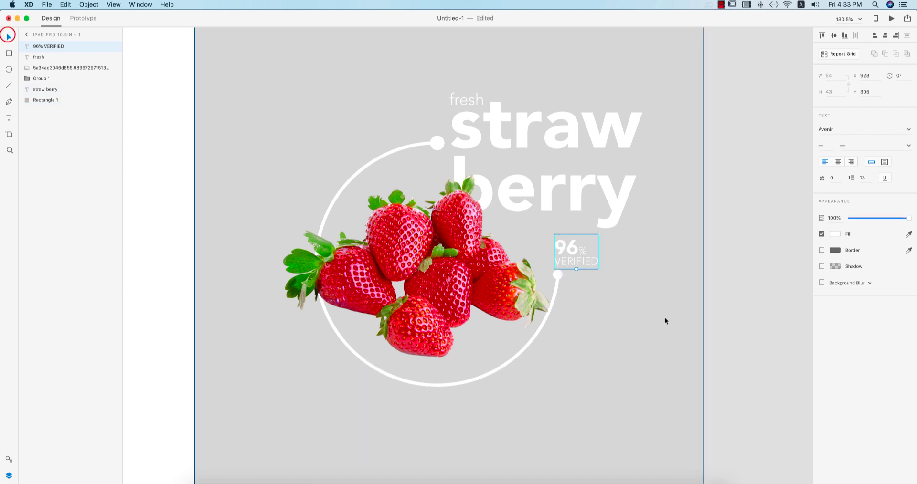
left_click(731, 352)
Draw a white circle about 34 px wide at the strawberries' upper left, about X 676, Y 271, and remove its border.
scroll(732, 352, "down", 3)
scroll(730, 351, "down", 3)
left_click(723, 352)
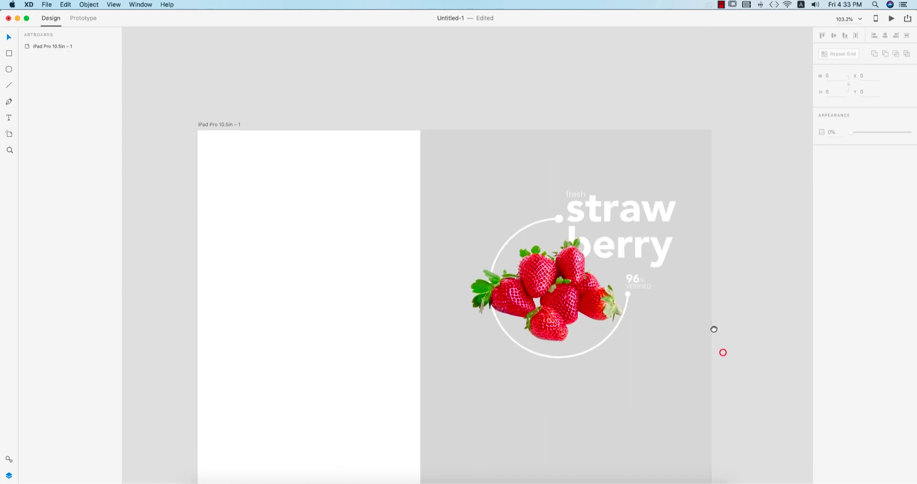
scroll(514, 261, "up", 3)
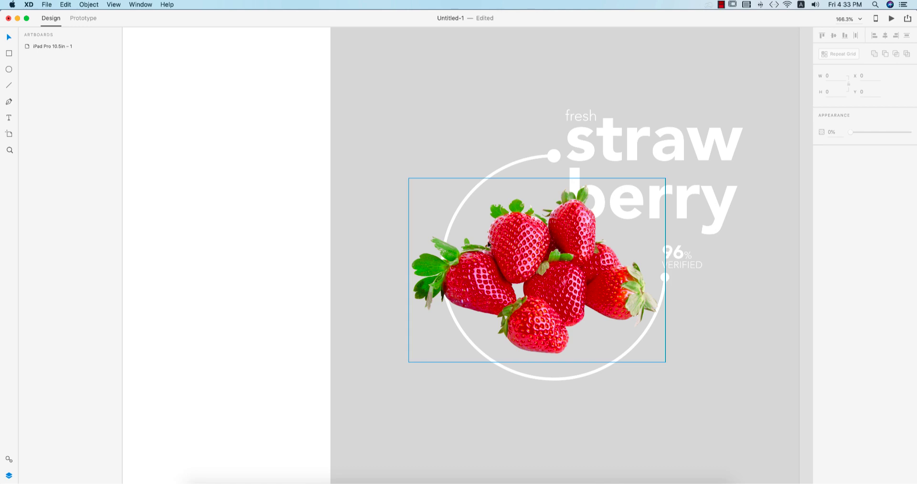
scroll(621, 342, "down", 3)
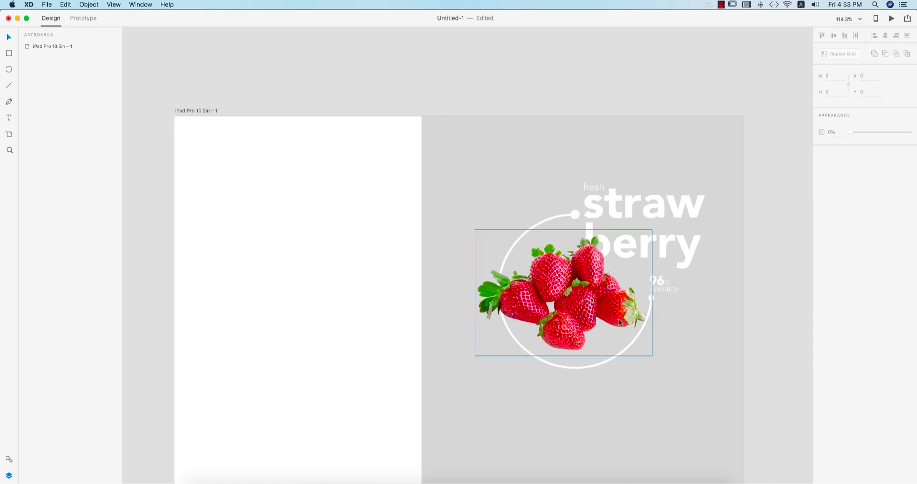
scroll(636, 310, "up", 3)
left_click(8, 69)
left_click_drag(508, 253, 514, 258)
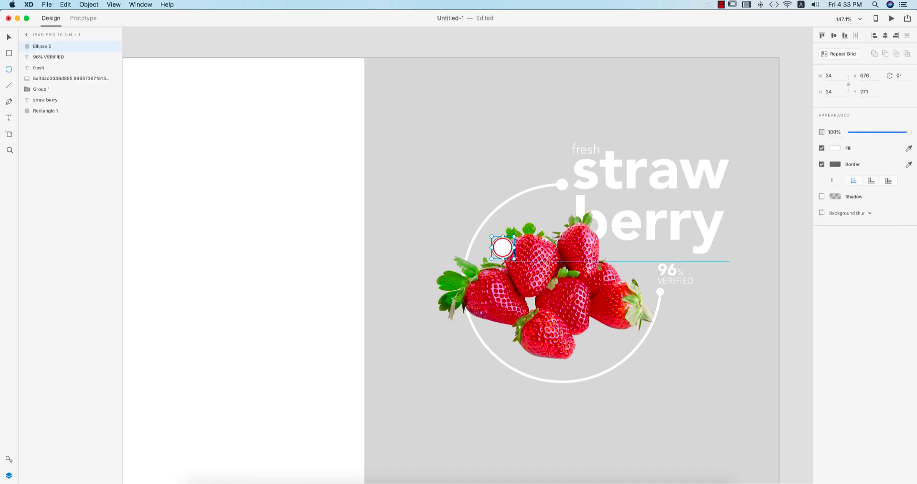
left_click(821, 164)
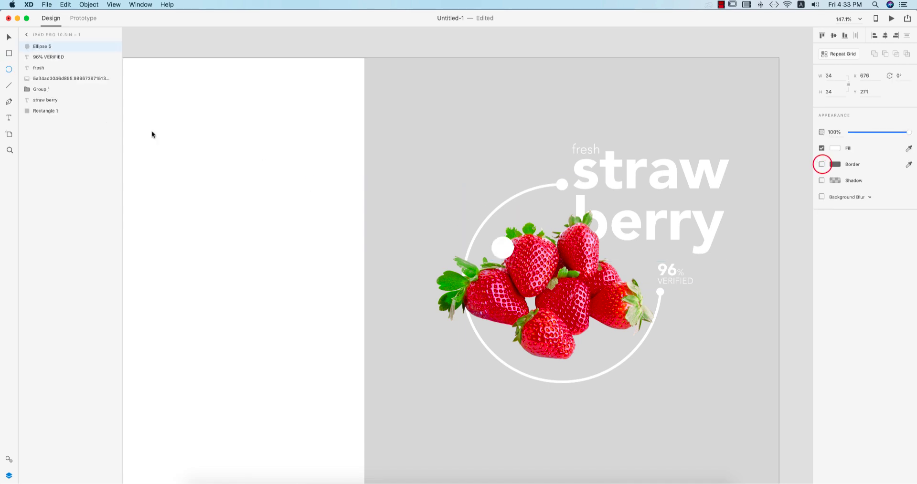
Add the text "1" and place it in front of the small white circle, at about X 688, Y 275.
left_click(9, 119)
left_click(257, 212)
type("1")
left_click(11, 37)
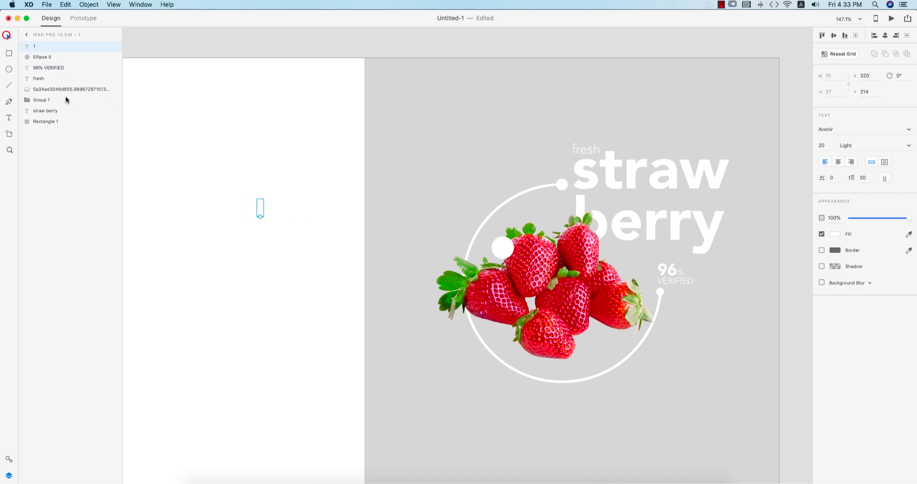
left_click_drag(261, 211, 503, 246)
key("super+shift+bracketright")
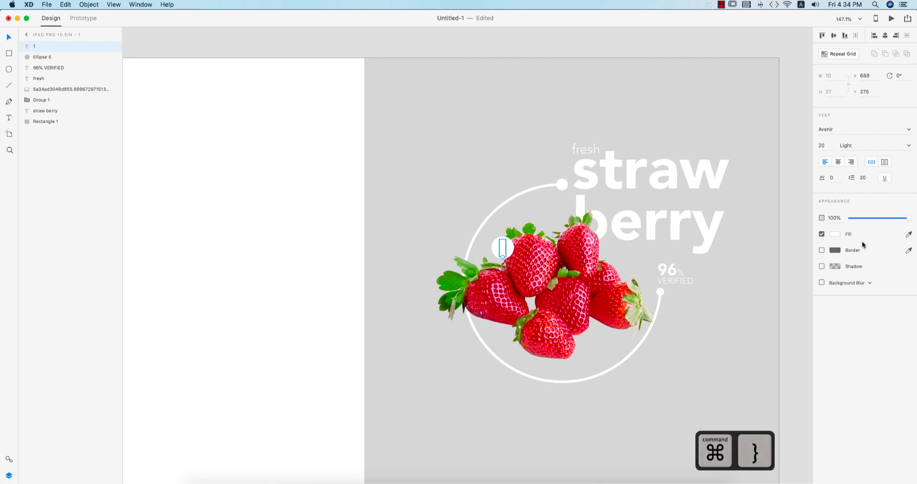
Color the number 1 with a red sampled from the strawberries and set its weight to Heavy.
left_click(908, 234)
left_click(565, 241)
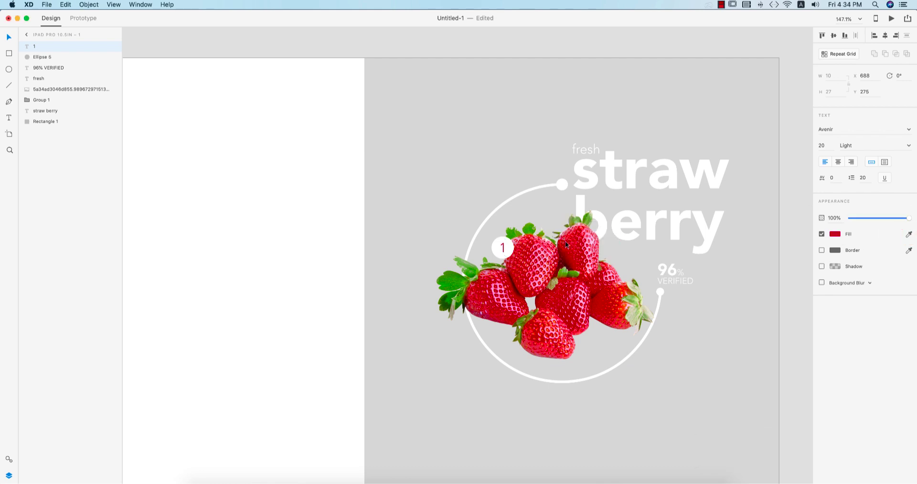
left_click(847, 128)
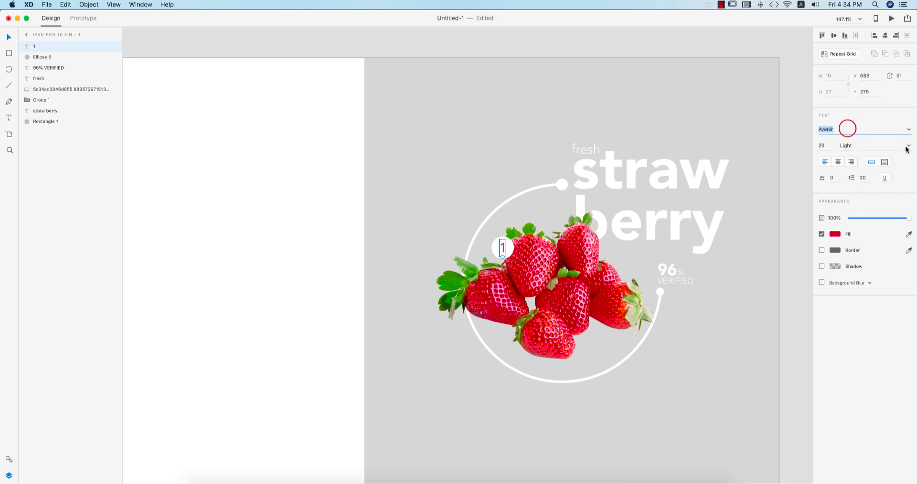
left_click(906, 146)
left_click(850, 221)
left_click(705, 357)
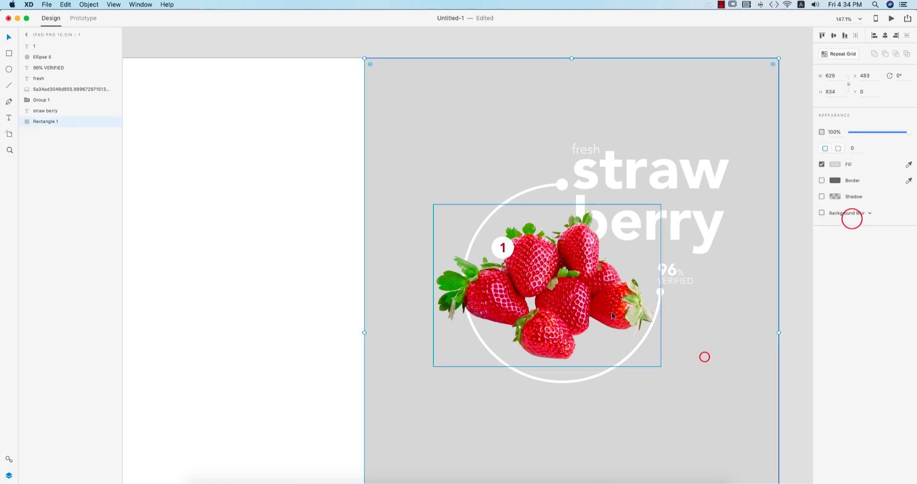
Center the number 1 and its circle on each other horizontally and vertically, and group them.
left_click(502, 247)
left_click(497, 248, "shift")
left_click(883, 36)
left_click(833, 36)
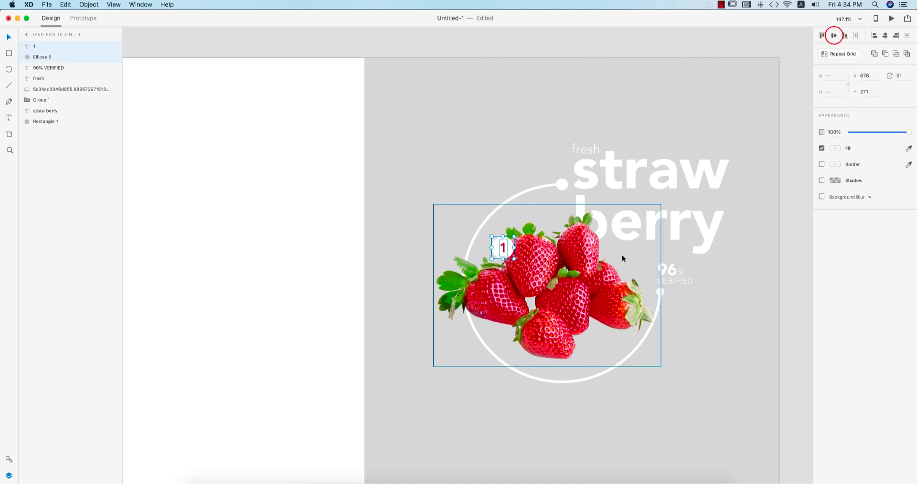
key("super+g")
Darken the fill of the background rectangle behind the strawberries to a medium grey.
scroll(608, 310, "down", 3)
left_click(737, 338)
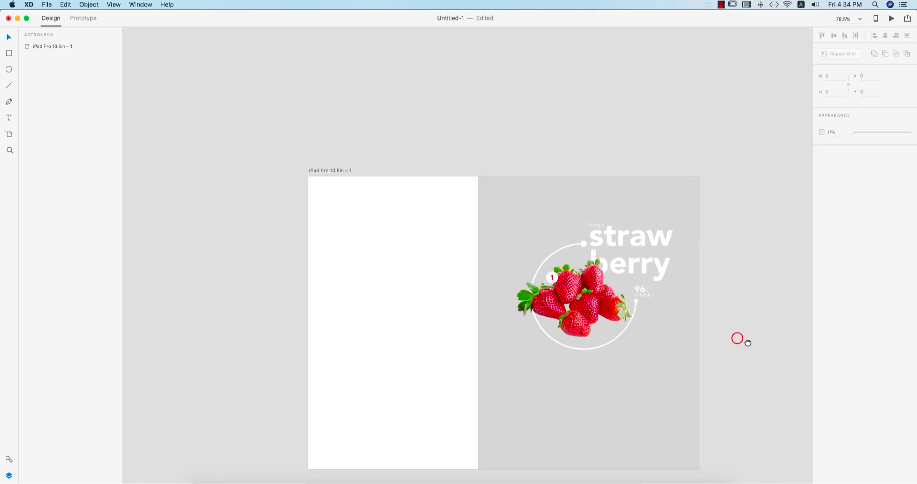
scroll(747, 343, "down", 4)
left_click(636, 301)
left_click(835, 164)
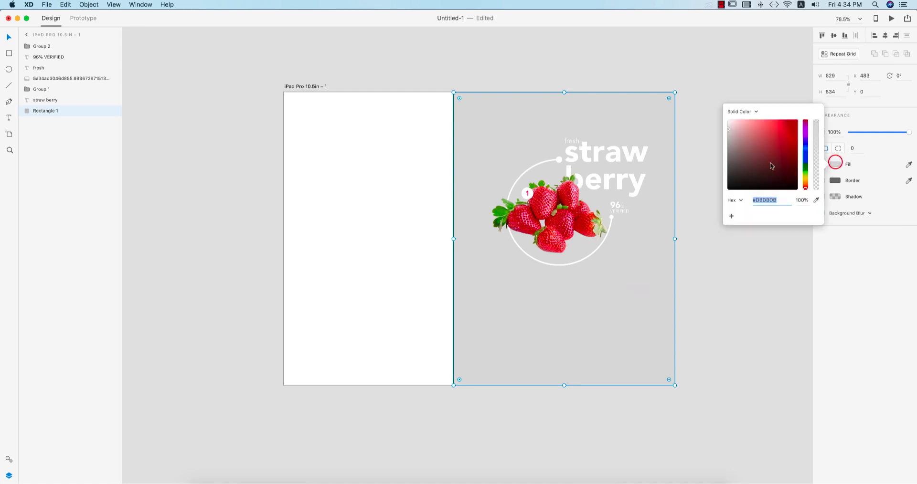
left_click_drag(729, 132, 724, 144)
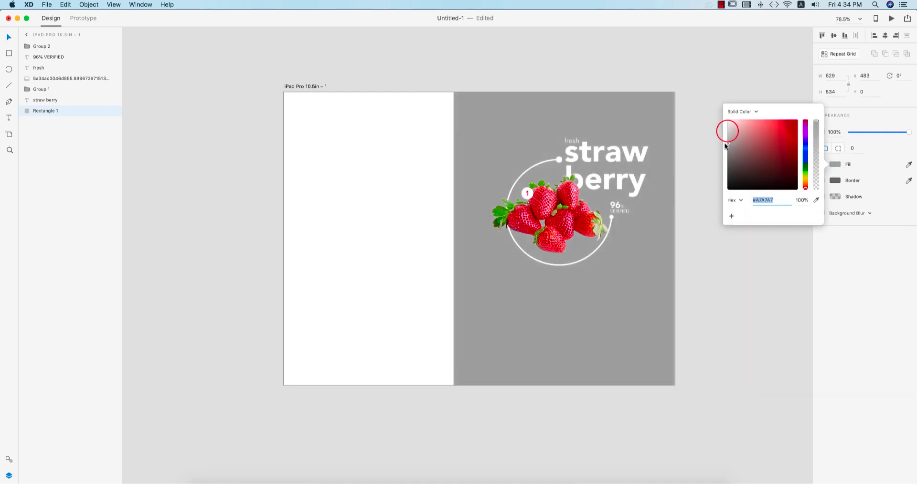
left_click(661, 286)
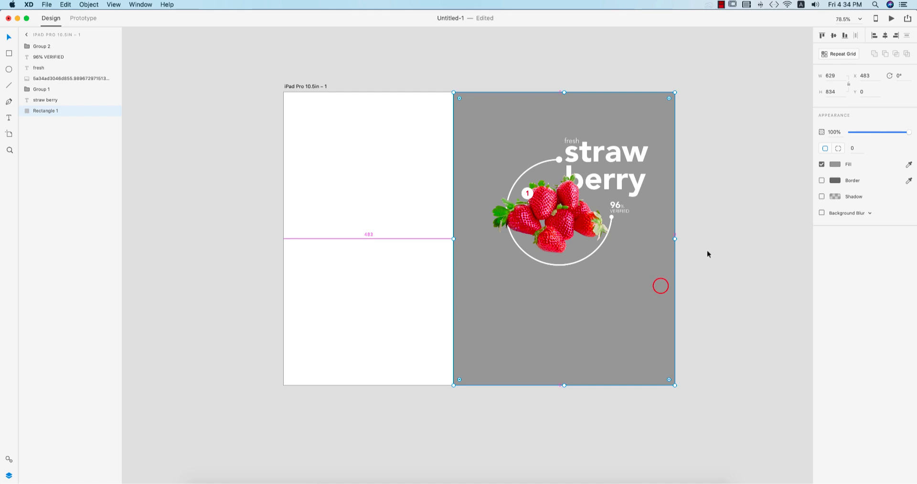
Shrink the number 1 badge group to about 20.64 by 20.64, at about X 684.68, Y 284.68.
scroll(707, 252, "up", 2)
left_click(731, 258)
left_click(553, 205)
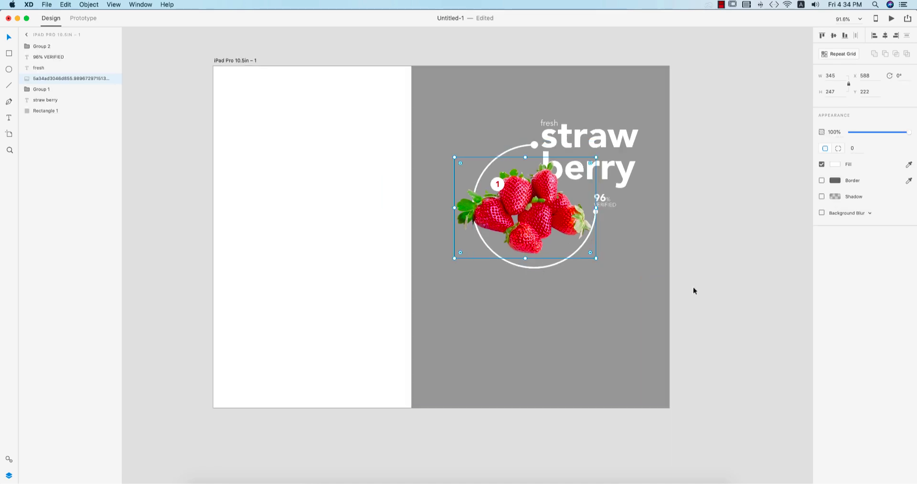
left_click(494, 184)
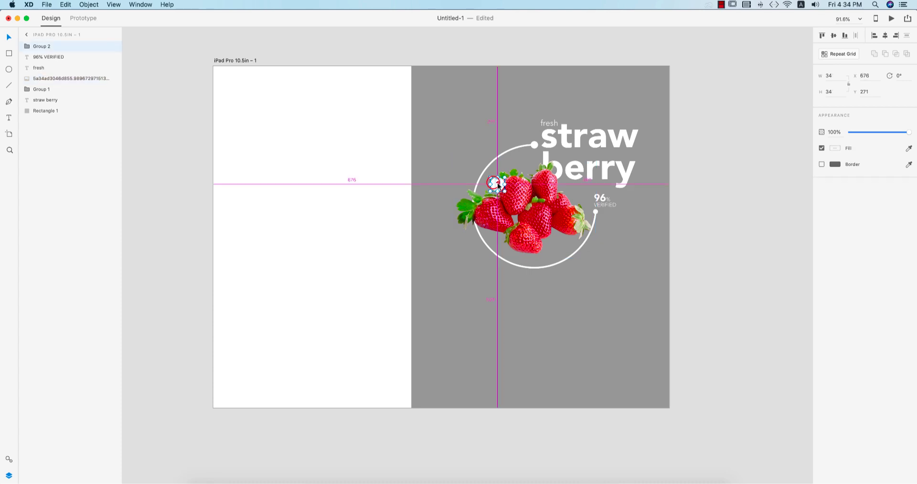
scroll(497, 186, "up", 5)
left_click(507, 197)
double_click(500, 190)
mouse_move(503, 191)
left_mouse_down()
mouse_move(489, 210)
mouse_move(440, 206)
mouse_move(468, 217)
mouse_move(496, 189)
mouse_move(504, 196)
left_mouse_up()
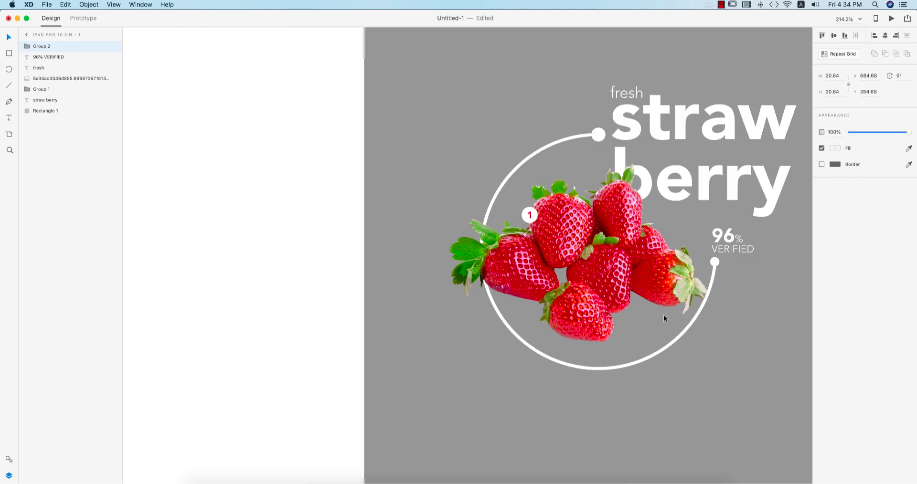
scroll(663, 314, "down", 5)
scroll(692, 318, "down", 3)
left_click(705, 317)
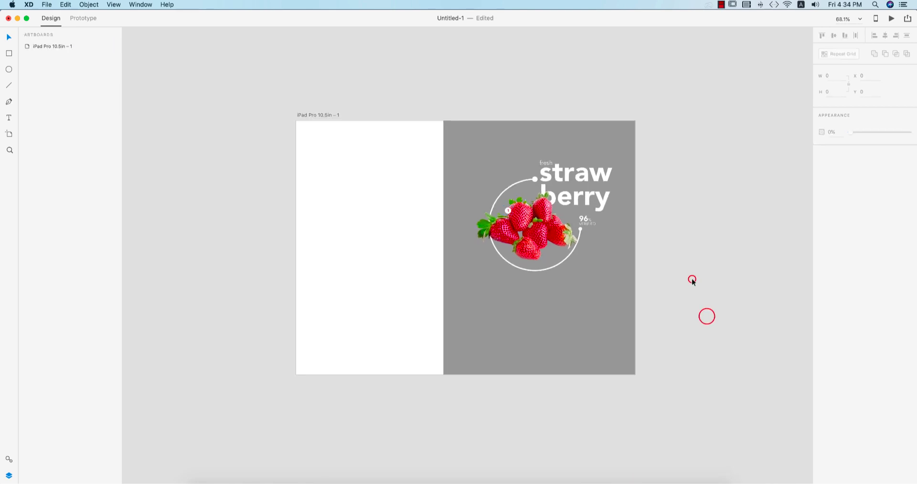
Try a drop shadow on the strawberry image with a Y offset of 5 and a blur of 10.
scroll(692, 279, "up", 2)
left_click(532, 235)
left_click(822, 196)
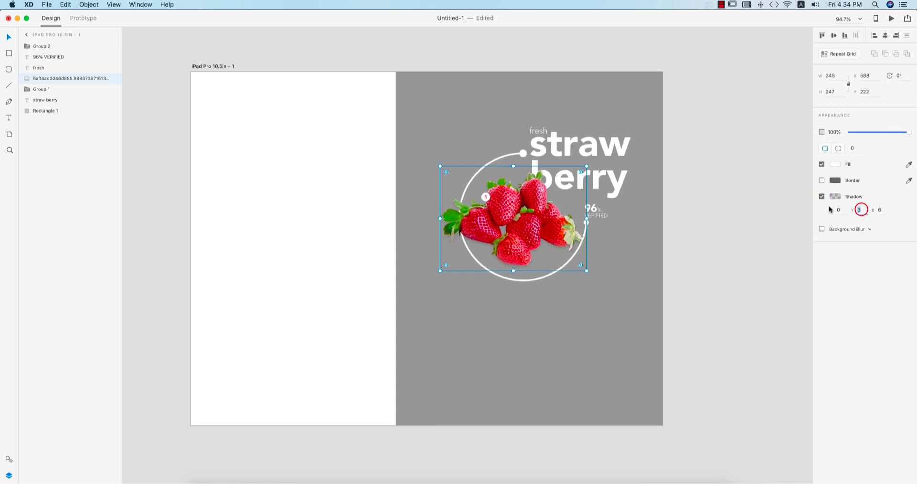
left_click(885, 210)
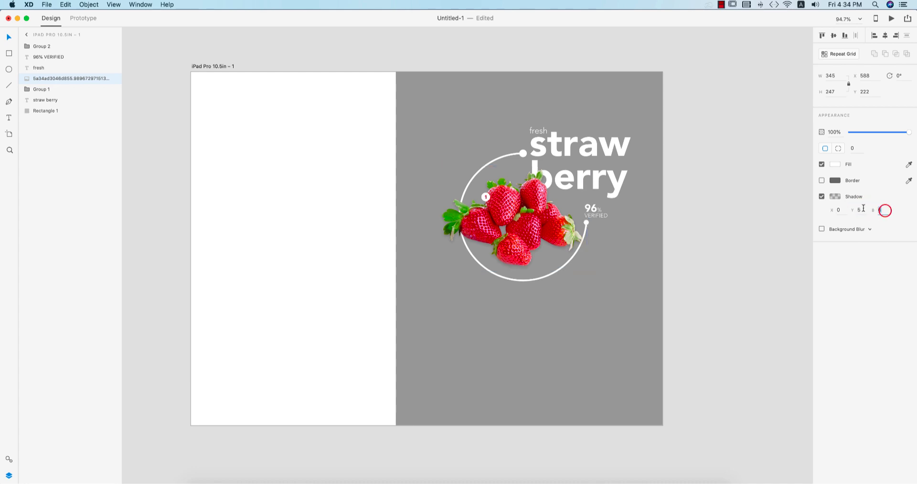
type("10")
left_click(720, 280)
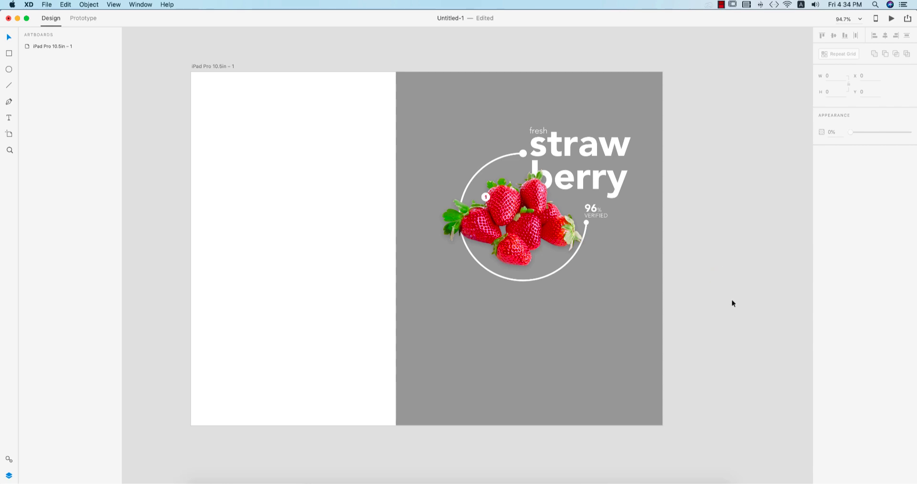
Undo the last shadow change and turn the strawberry image's shadow off.
key("ctrl+z")
left_click(822, 196)
left_click(738, 249)
Draw a circle about 131 by 131 in the grey area below the strawberries, with no border and a black fill.
left_click_drag(543, 313, 600, 368)
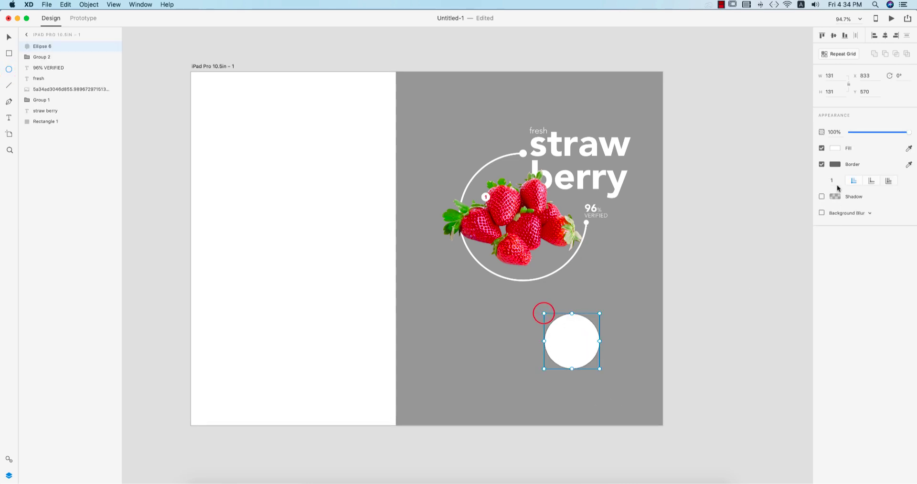
left_click(822, 165)
left_click(835, 148)
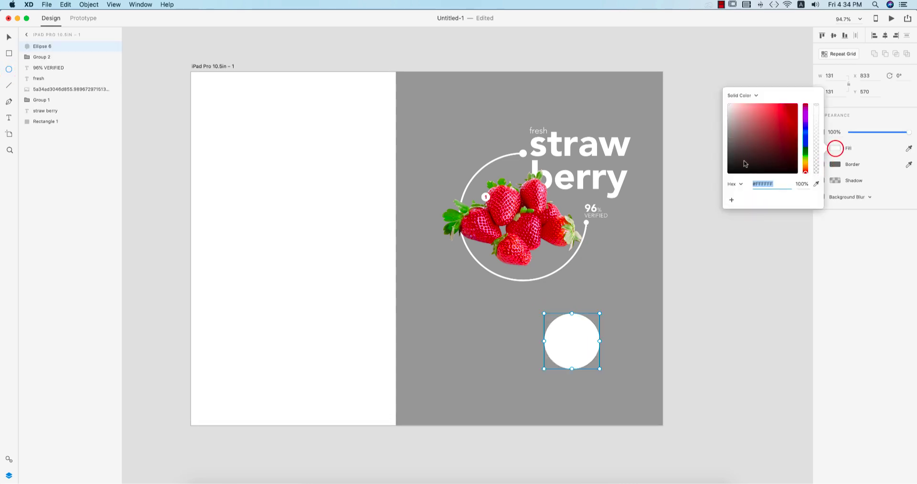
left_click_drag(743, 161, 720, 245)
left_click(879, 178)
Apply an Object Blur of about 41 to the black circle.
left_click(861, 197)
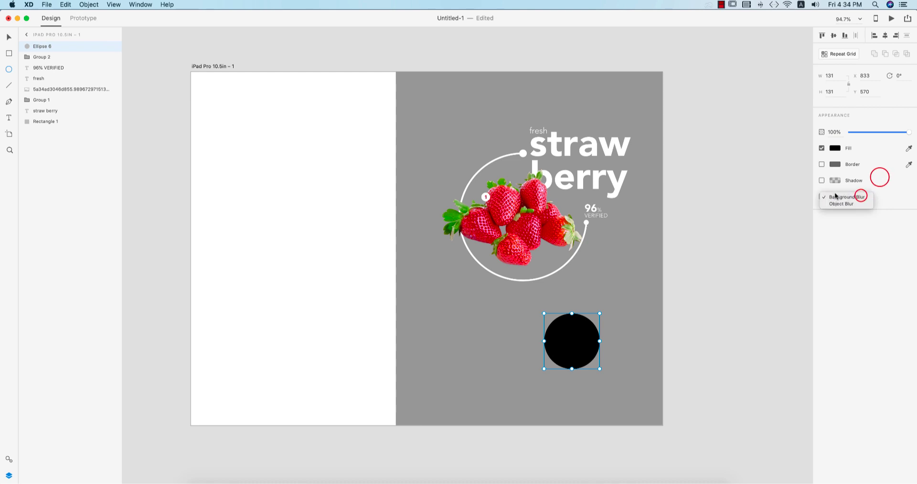
left_click(835, 205)
left_click_drag(863, 210, 900, 210)
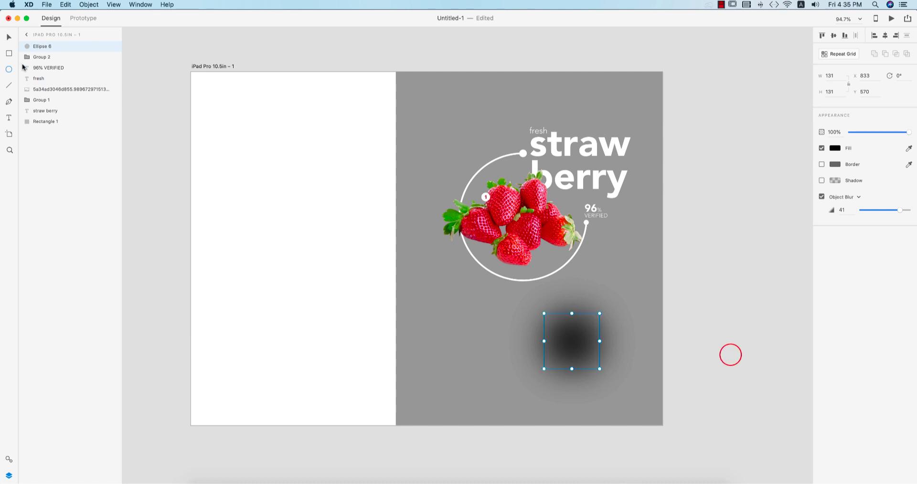
Flatten the blurred ellipse to a height of about 104, move it under the strawberries, and send it backward to just above the title layer.
left_click(8, 38)
left_click_drag(573, 313, 539, 261)
key("super+bracketleft")
key("super+bracketleft")
key("super+bracketleft")
key("super+bracketleft")
key("super+bracketleft")
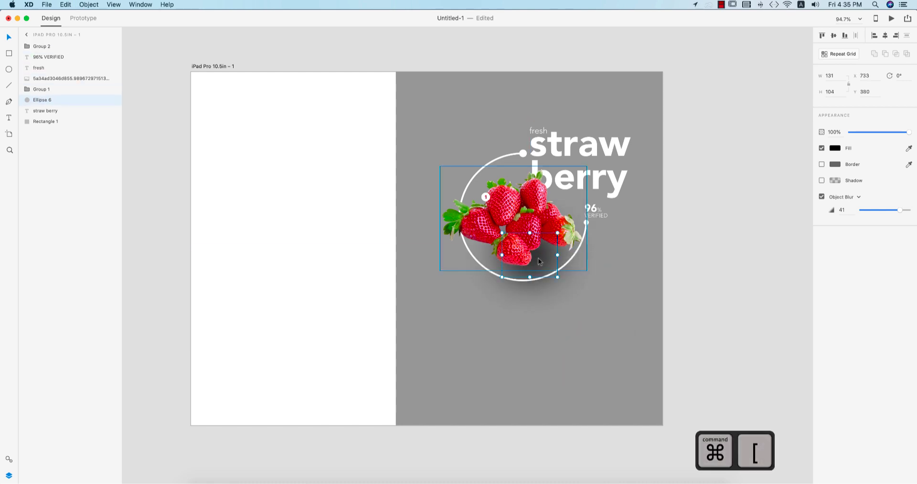
Widen the blurred shadow ellipse to about 200 and place it at about X 718, Y 353 beneath the strawberries.
left_click_drag(558, 255, 585, 263)
left_click(584, 282)
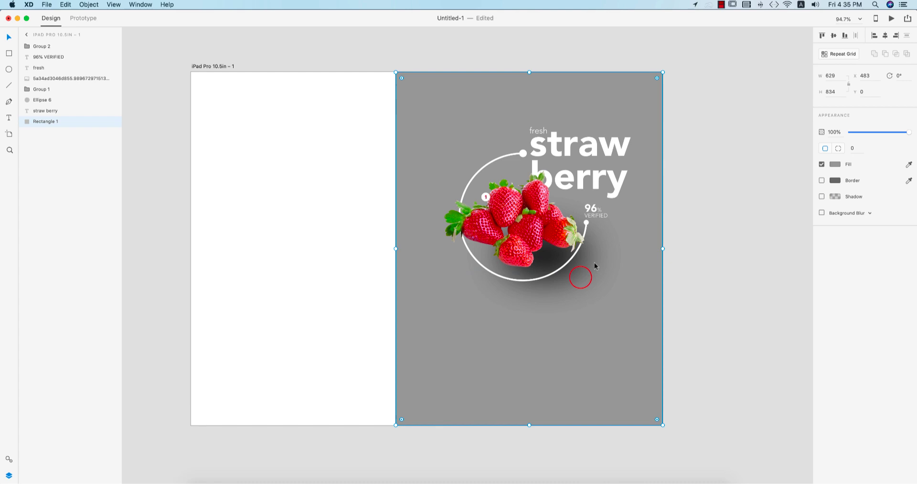
left_click(590, 262)
left_click_drag(541, 277, 539, 268)
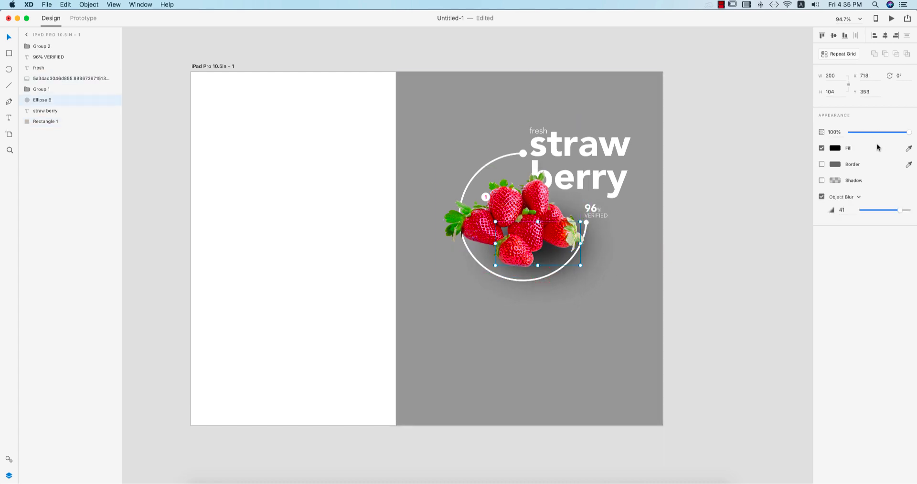
Lower the shadow ellipse's opacity slightly and nudge it down.
mouse_move(905, 136)
left_mouse_down()
mouse_move(879, 132)
mouse_move(889, 133)
left_mouse_up()
key("shift+Down")
key("shift+Down")
left_click(741, 272)
scroll(741, 268, "down", 3)
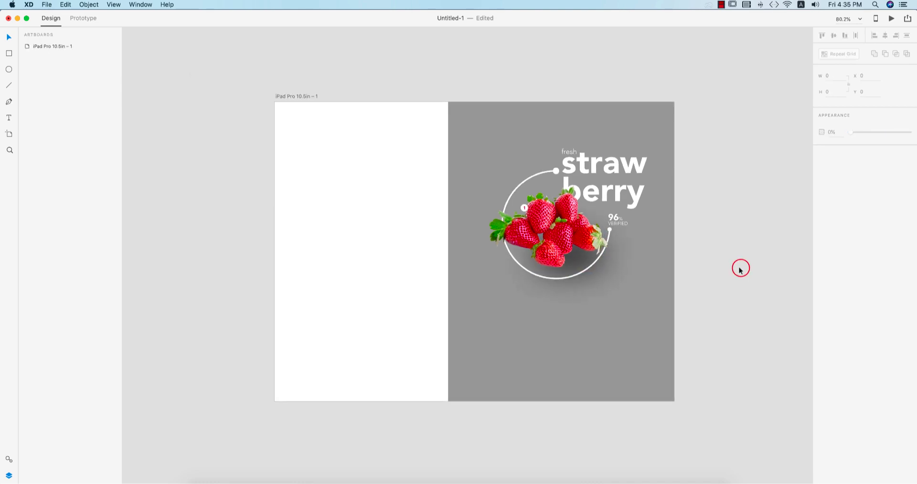
Shift the strawberries and number badge slightly right, and slightly enlarge and raise the straw berry title together with its fresh label.
scroll(586, 251, "up", 5)
left_click(765, 274)
scroll(586, 201, "down", 2)
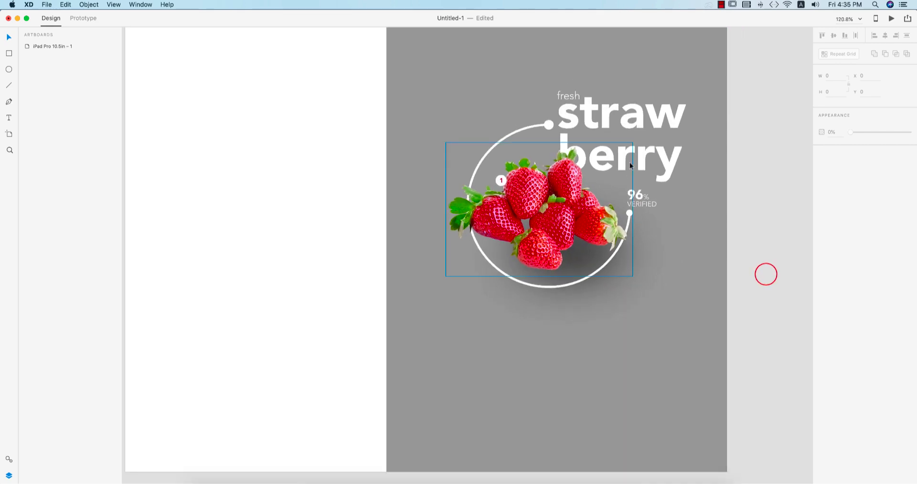
left_click(653, 152)
left_click_drag(621, 188, 621, 192)
left_click_drag(608, 161, 611, 163)
left_click_drag(626, 111, 630, 111)
left_click_drag(575, 94, 566, 91)
left_click(761, 256)
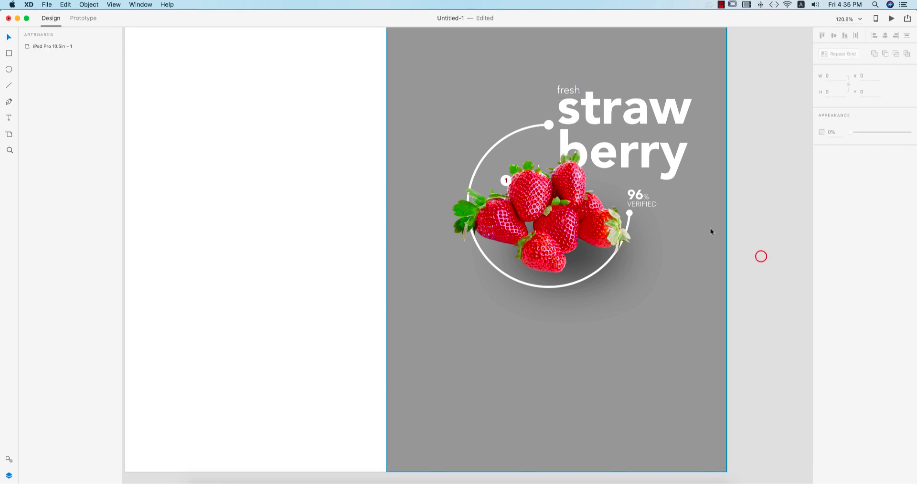
Round only the lower-left corner of the grey background rectangle to a radius of about 224.
scroll(716, 237, "down", 3)
scroll(760, 295, "down", 2)
left_click(478, 310)
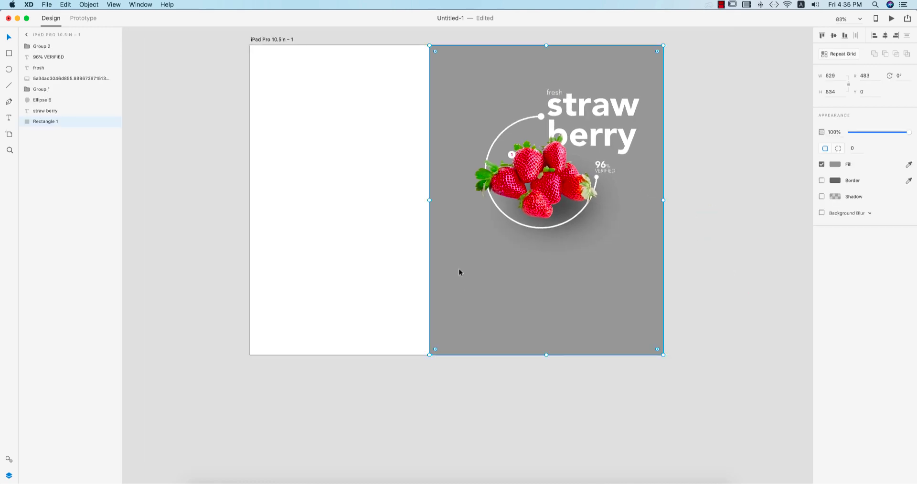
left_click_drag(435, 350, 509, 322)
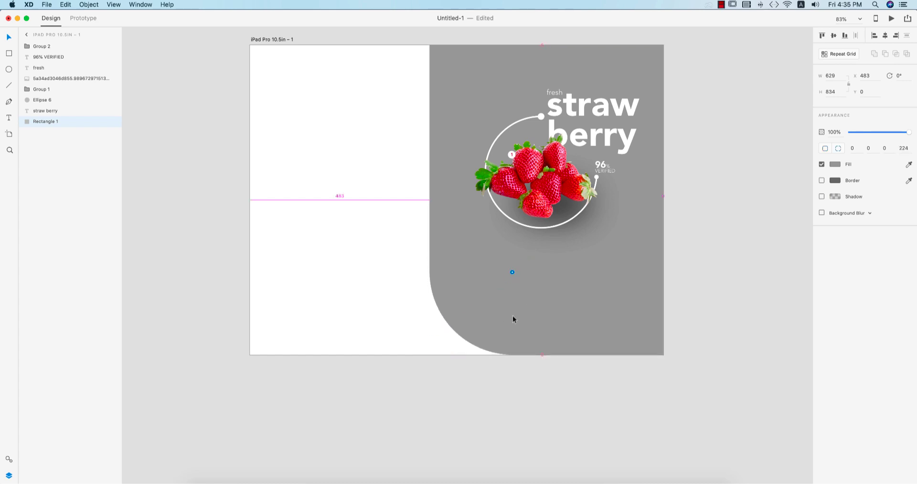
left_click(574, 393)
Draw a borderless pill-shaped rectangle about 235 by 73 with radius 37, overlapping the artboard's right edge near its lower corner.
left_click_drag(609, 355, 588, 368)
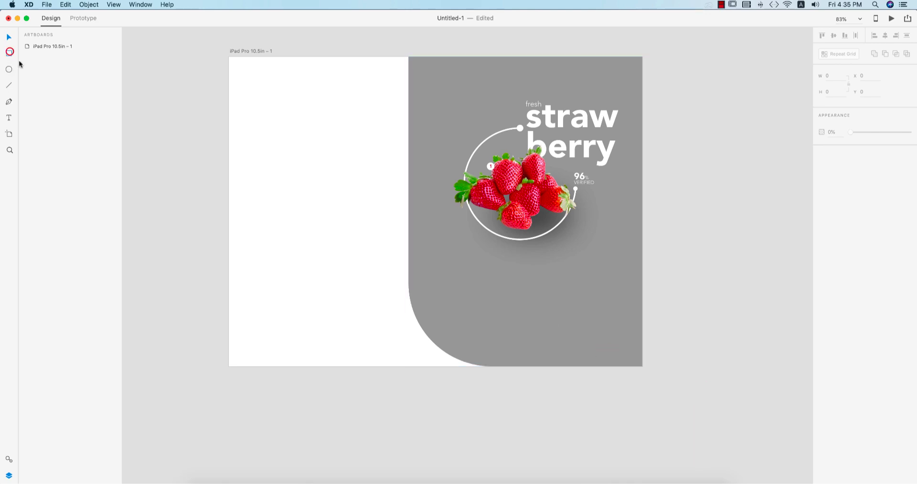
left_click_drag(566, 321, 655, 351)
left_click_drag(573, 327, 580, 335)
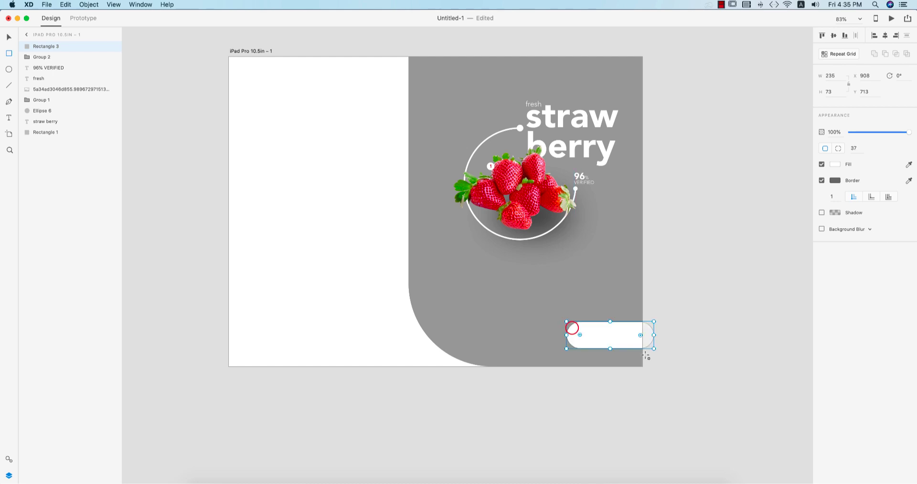
left_click(821, 180)
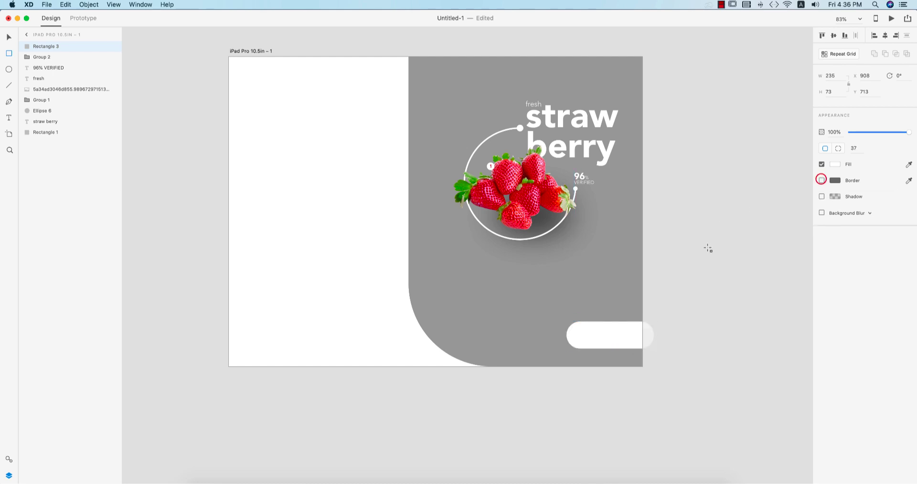
Fill the pill-shaped button with a red sampled from the strawberries.
left_click(834, 164)
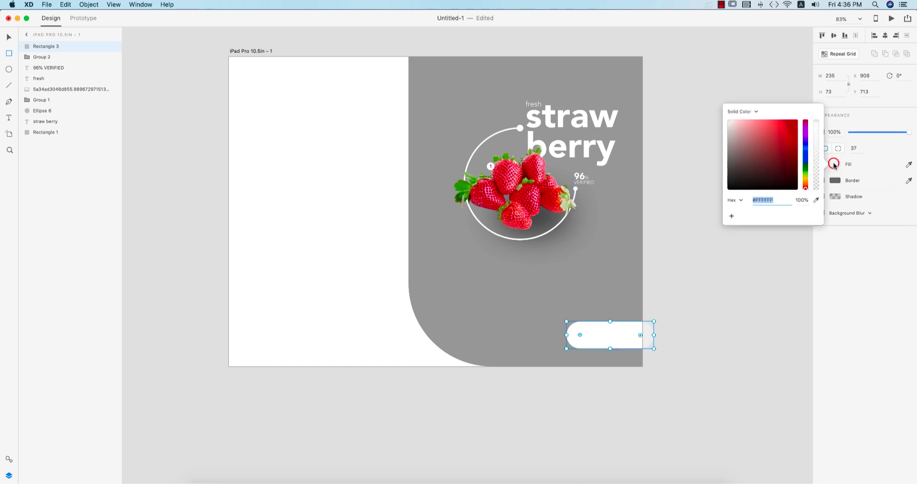
left_click(909, 165)
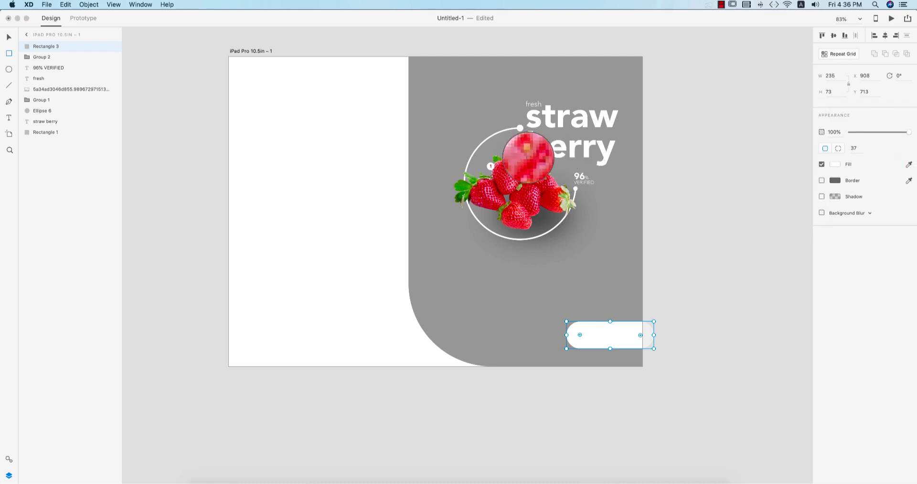
left_click(529, 158)
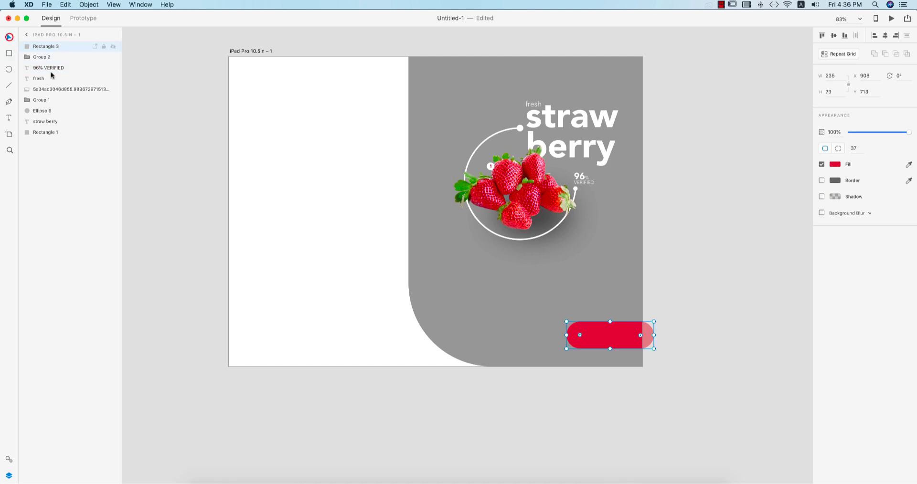
left_click(150, 137)
Brighten the red fill of the pill-shaped button.
scroll(670, 343, "up", 3)
left_click(594, 342)
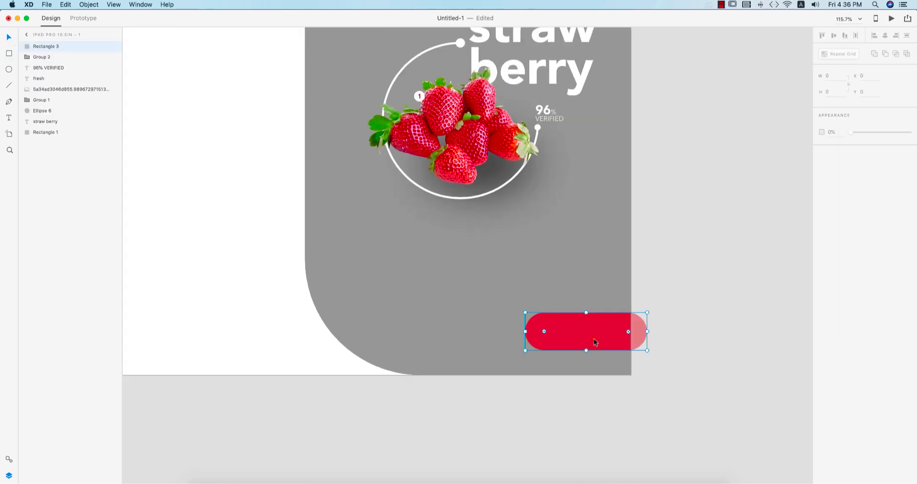
left_click(834, 165)
left_click_drag(780, 134, 779, 129)
left_click(729, 288)
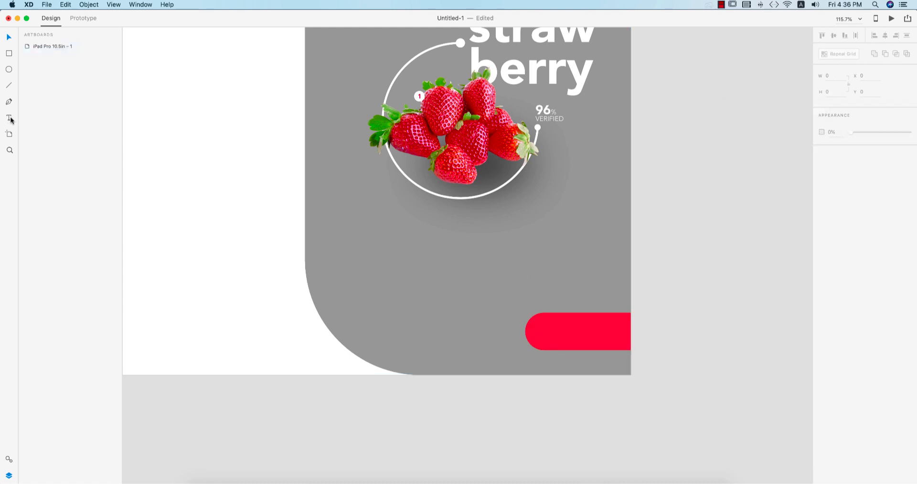
Add the text "add to cart" on the grey area at about X 659, Y 614 and color it white (#FFFFFF).
left_click(396, 260)
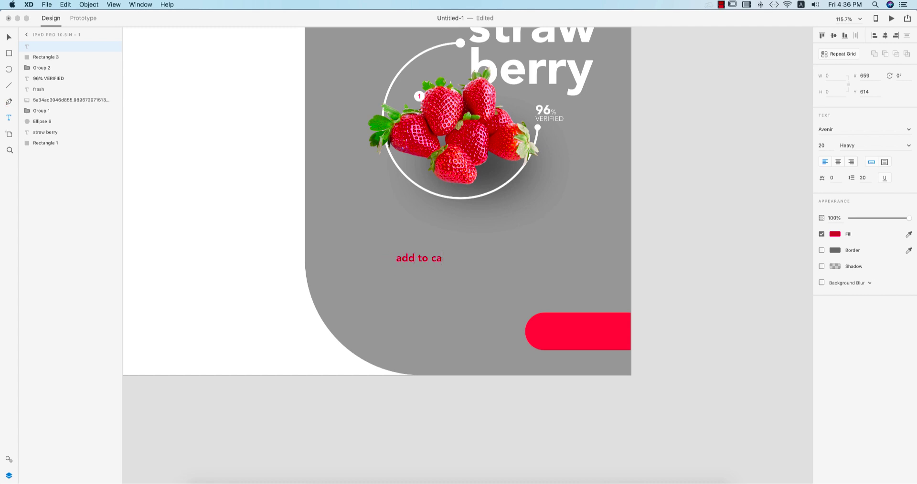
key("super+a")
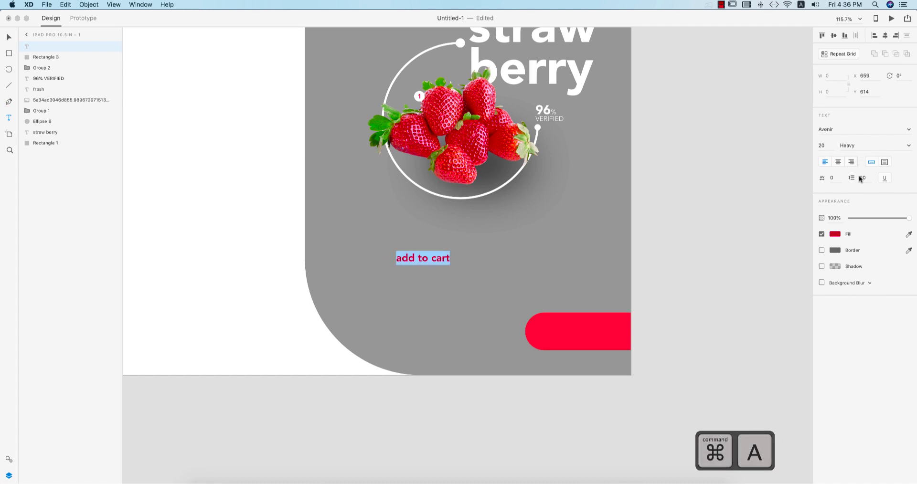
left_click(835, 234)
type("FFFFFF")
key("Return")
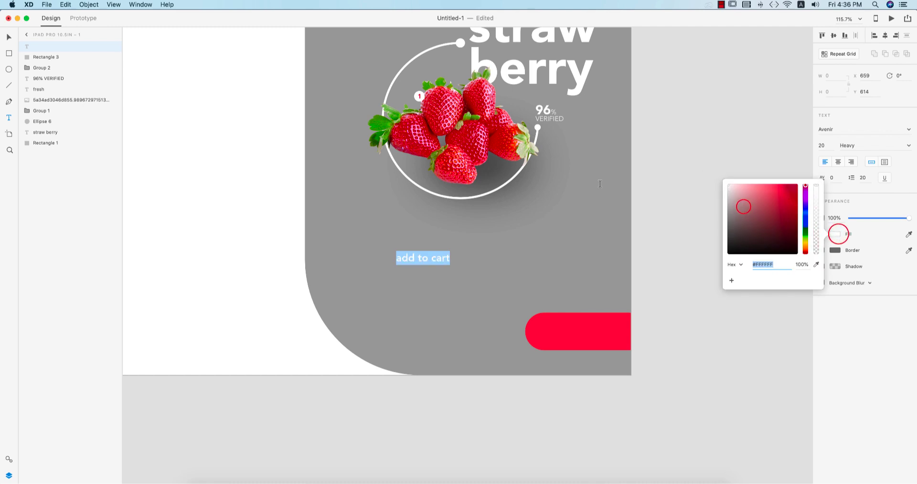
Replace the button label's wording with "ADD TO CART +".
left_click(426, 259)
key("super+a")
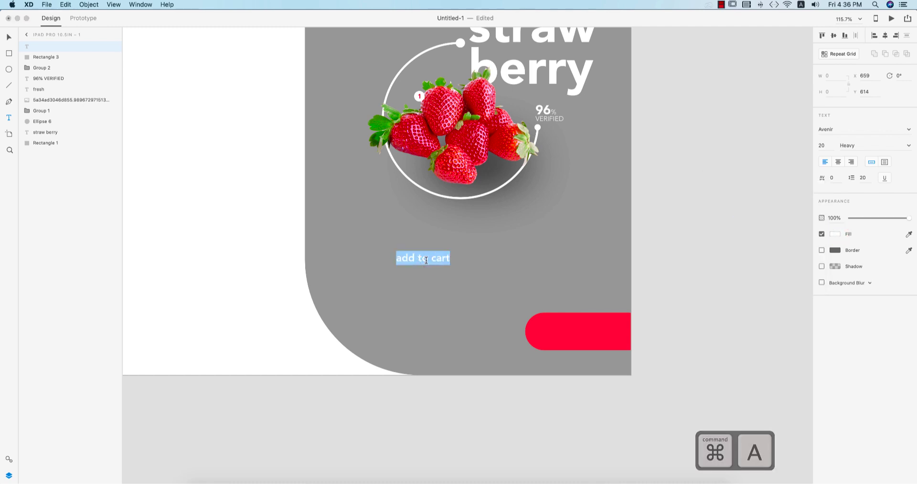
type("ADD TO CART +")
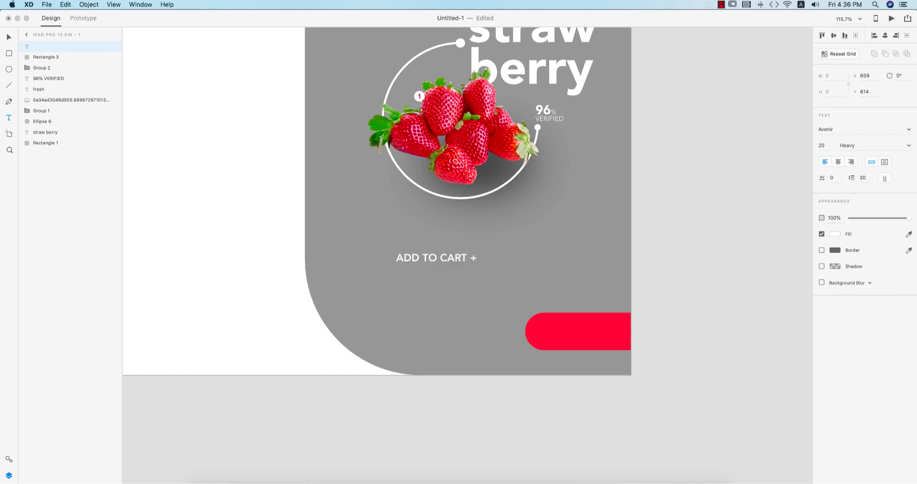
Place the "ADD TO CART +" label on the red button, with a copy just above it at about X 938, Y 675.
left_click(9, 39)
left_click_drag(440, 258, 589, 301)
left_click(715, 356)
Replace the text of the label copy above the red button with "$50/kg".
double_click(590, 299)
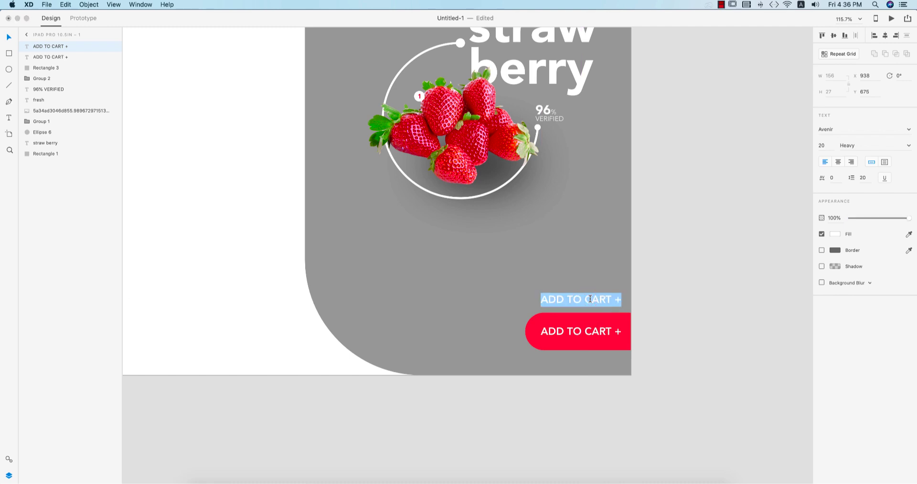
type("#")
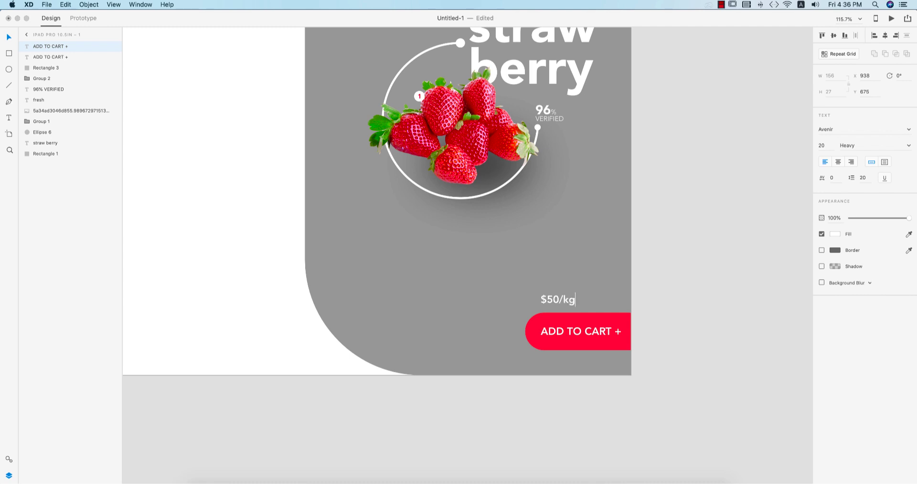
Set the "50" in the price to Black weight at a larger font size and shift the price right to X 981.
left_click_drag(559, 298, 546, 298)
left_click(908, 147)
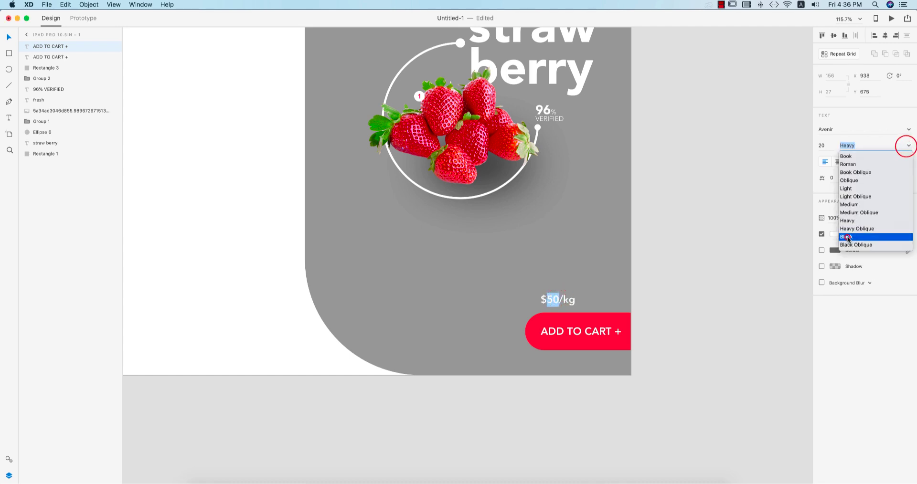
left_click(848, 237)
left_click(824, 145)
type("2")
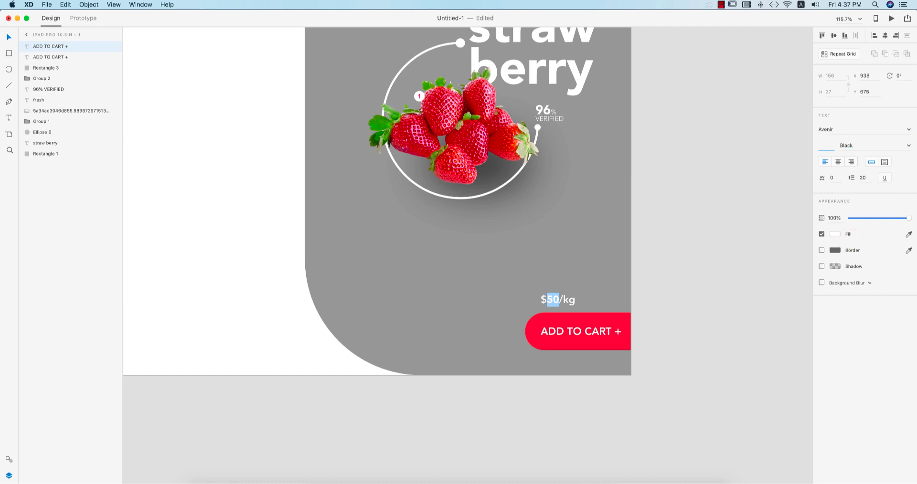
type("0")
key("Return")
left_click(696, 254)
left_click_drag(576, 299, 598, 298)
double_click(570, 302)
left_click(566, 300)
type("price")
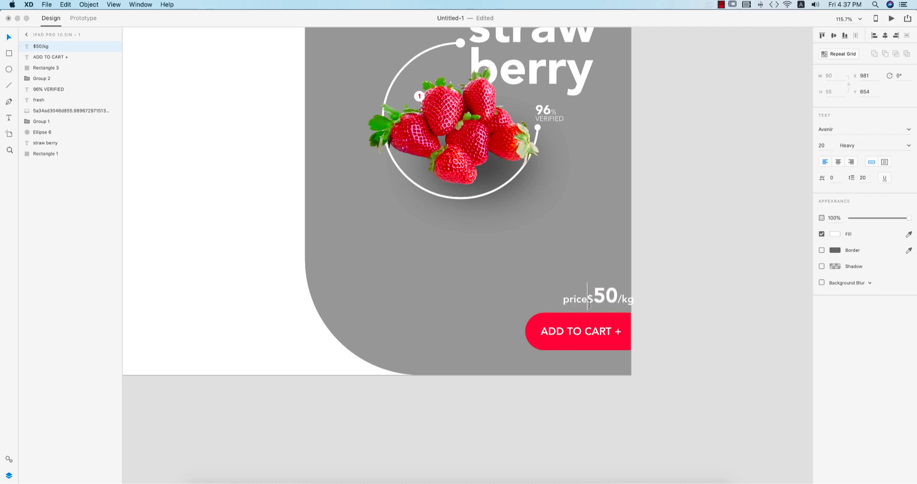
left_click_drag(588, 300, 524, 300)
key("BackSpace")
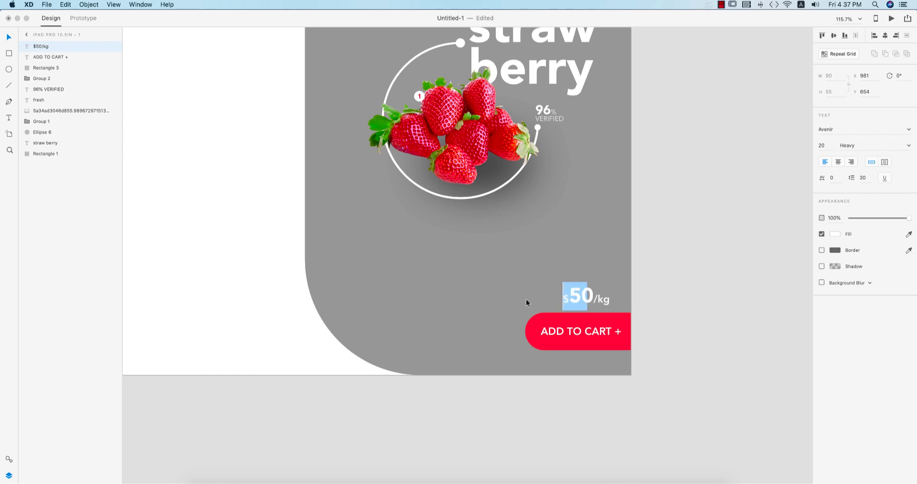
left_click(671, 307)
left_click(685, 317)
Center the "$50/kg" price horizontally with the "ADD TO CART +" label.
left_click(597, 333)
left_click(592, 297, "shift")
left_click(884, 35)
left_click(788, 212)
Slightly reduce the radius of the grey background shape's rounded lower-left corner.
scroll(743, 211, "down", 3)
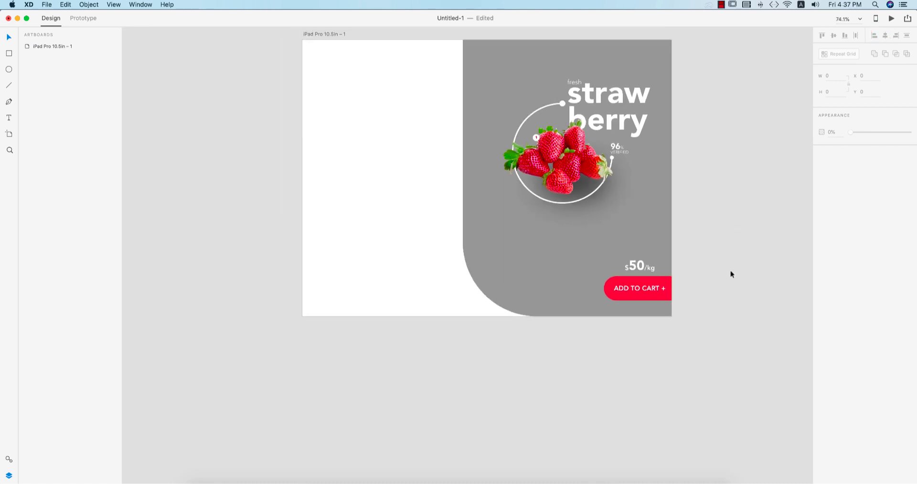
left_click_drag(731, 255, 718, 310)
left_click(493, 360)
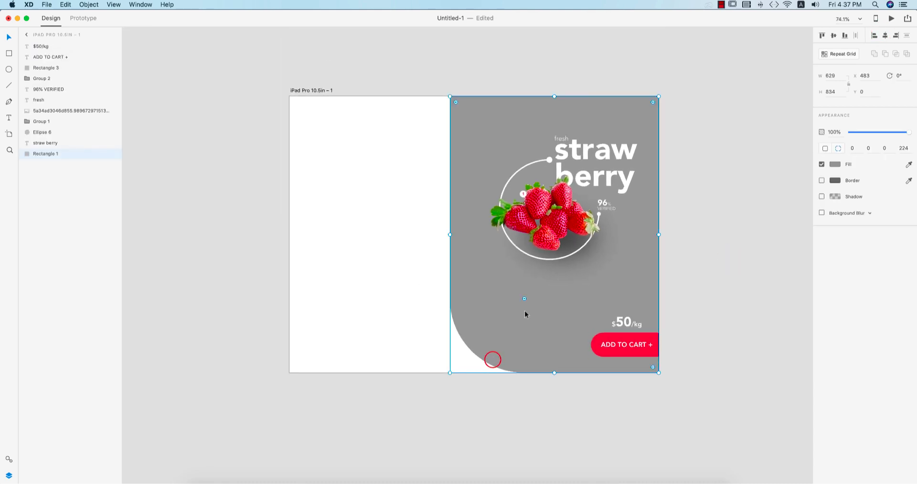
left_click_drag(524, 299, 509, 314)
left_click(552, 422)
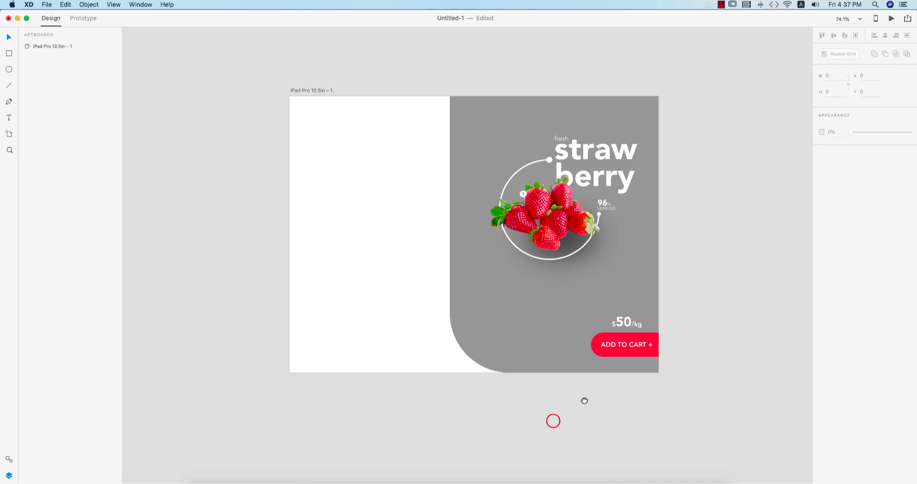
Draw a circle about 22 px wide above the title at about X 1025, Y 32, with no fill and a white border of size 2.
scroll(583, 401, "up", 1)
scroll(583, 401, "right", 1)
left_click(583, 401)
left_click(673, 300)
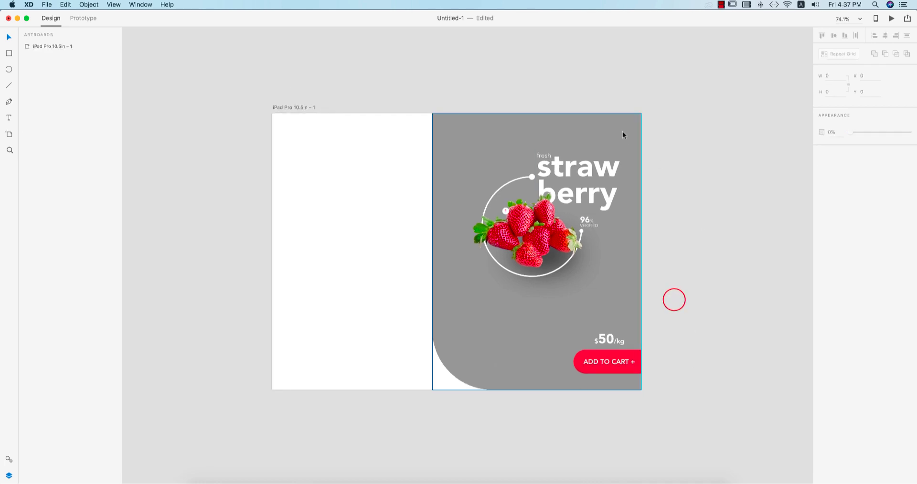
scroll(623, 129, "up", 5)
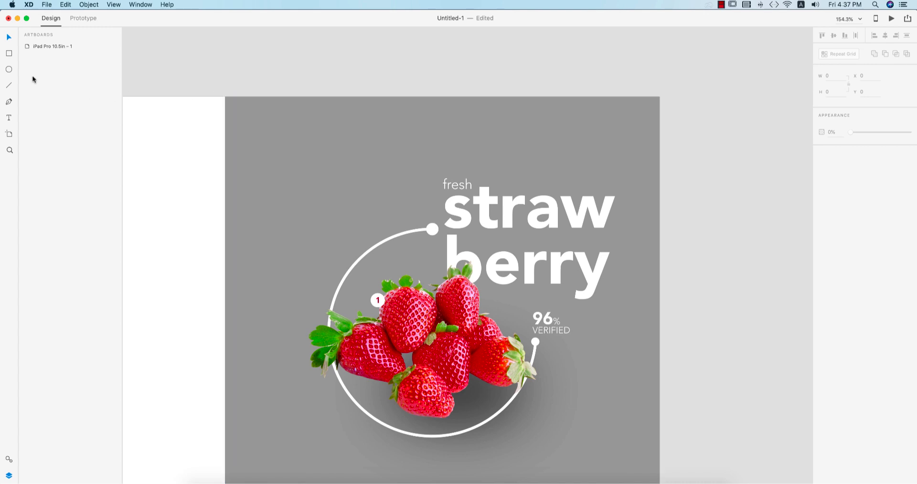
left_click(11, 70)
left_click_drag(601, 121, 613, 132)
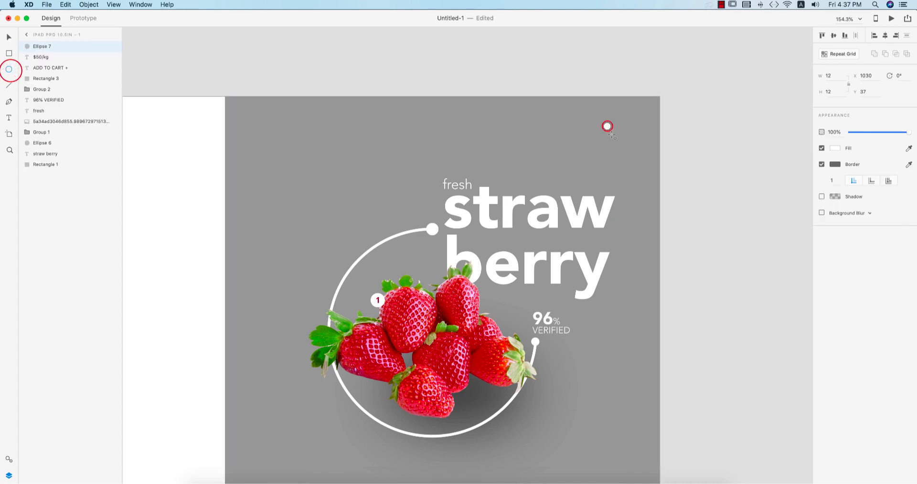
left_click(821, 148)
left_click(834, 164)
left_click(744, 142)
left_click(866, 149)
left_click(831, 182)
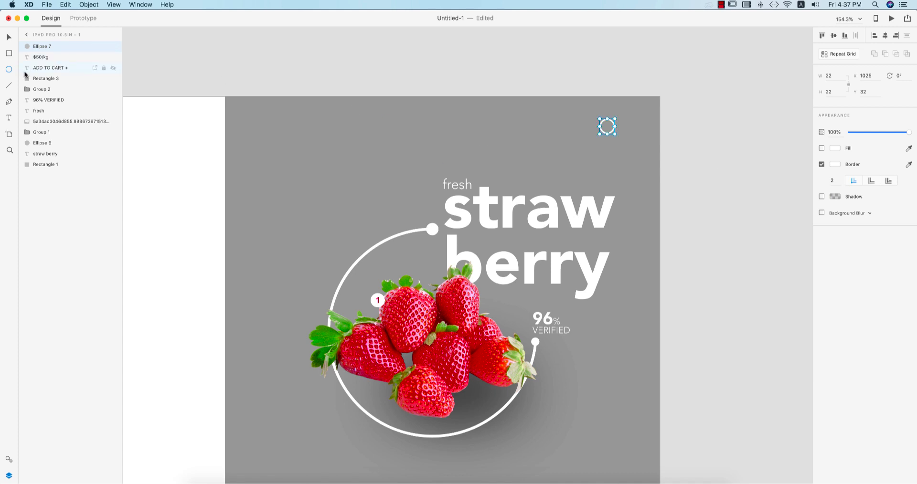
Draw a diagonal handle line about 7 by 7 px from the circle's lower-right edge, with a white (#FFFFFF) border of size 2.
left_click(10, 85)
scroll(611, 134, "up", 5)
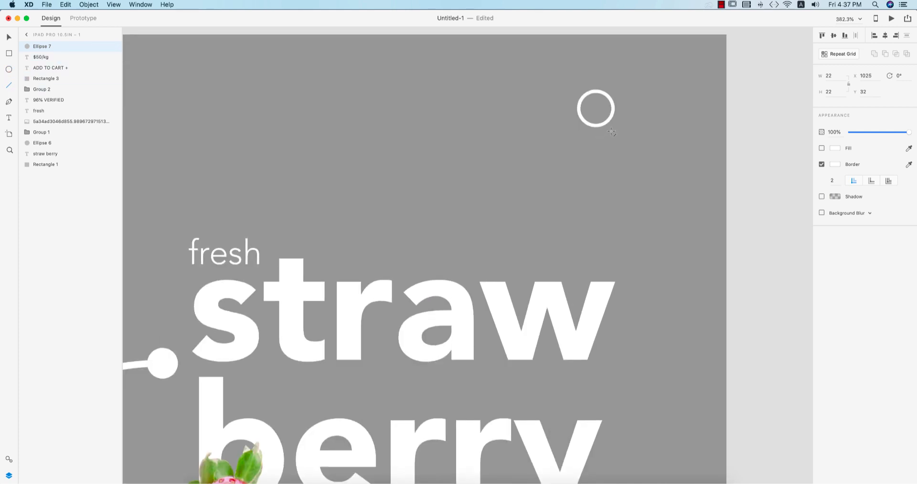
left_click_drag(608, 123, 616, 137)
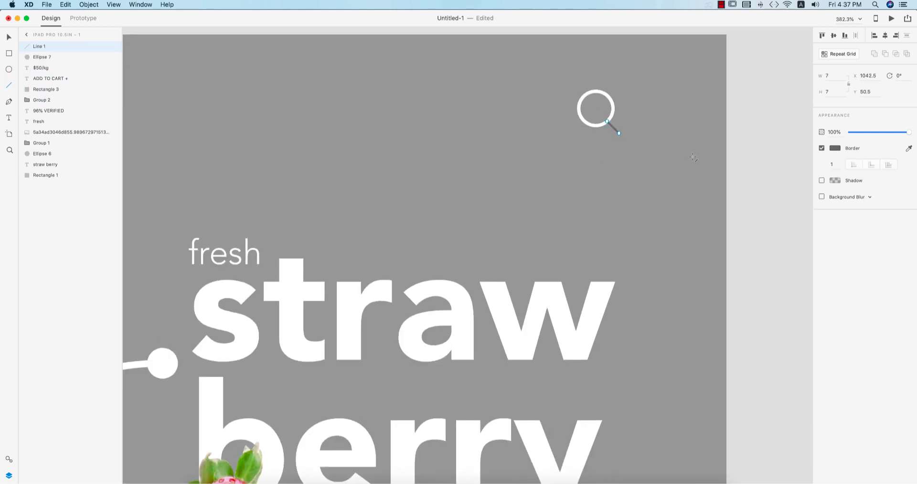
type("2")
key("Return")
left_click(834, 149)
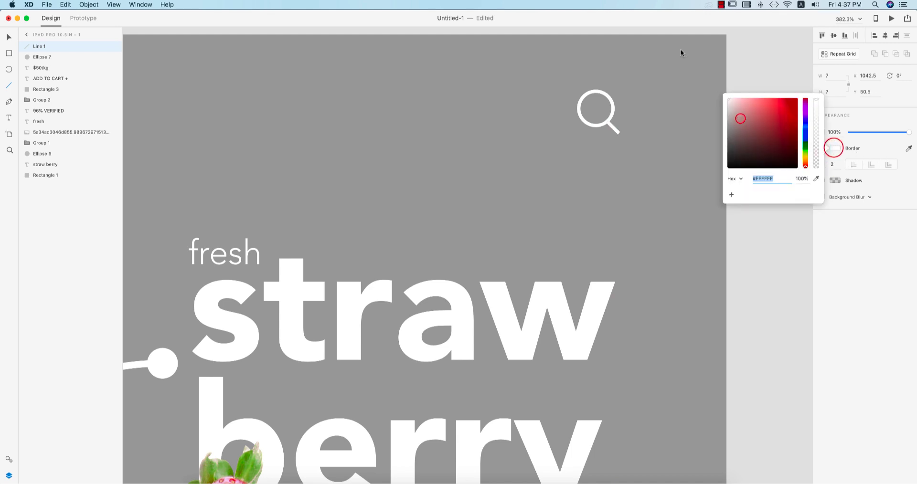
Group the circle and its handle line into one search icon.
left_click(8, 37)
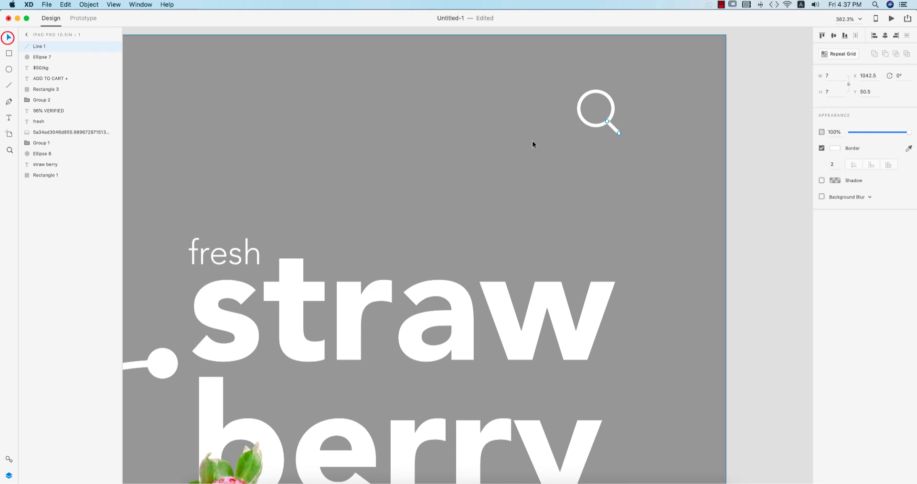
left_click(613, 115, "shift")
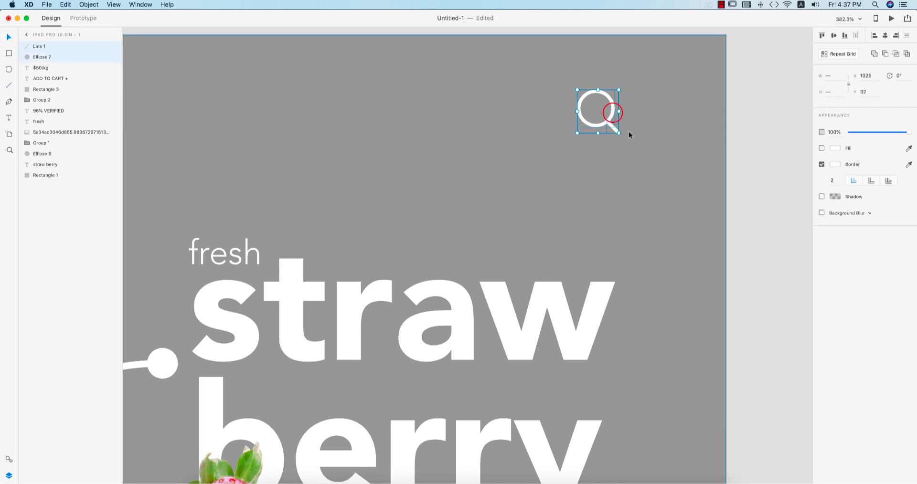
key("super+g")
Align the search icon's right edge with the "$50/kg" price text.
scroll(649, 210, "down", 5)
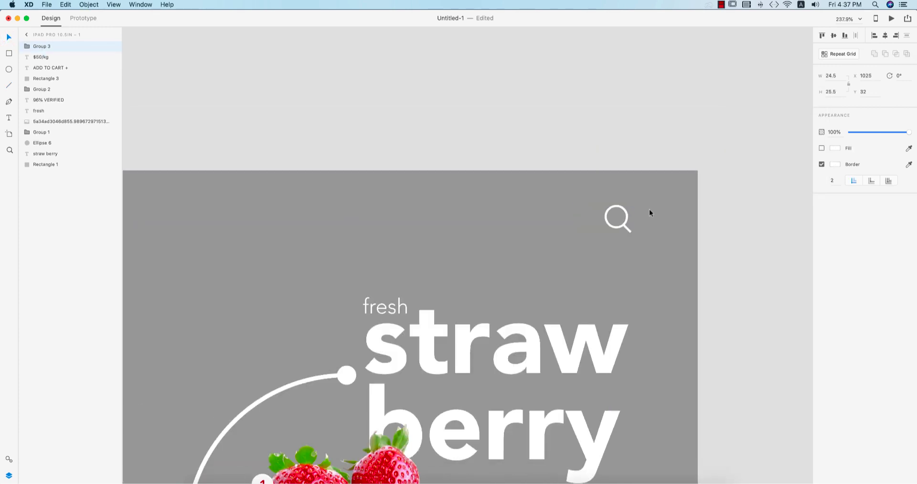
scroll(649, 209, "down", 5)
scroll(700, 307, "down", 2)
left_click(646, 372, "shift")
left_click(895, 37)
left_click(732, 211)
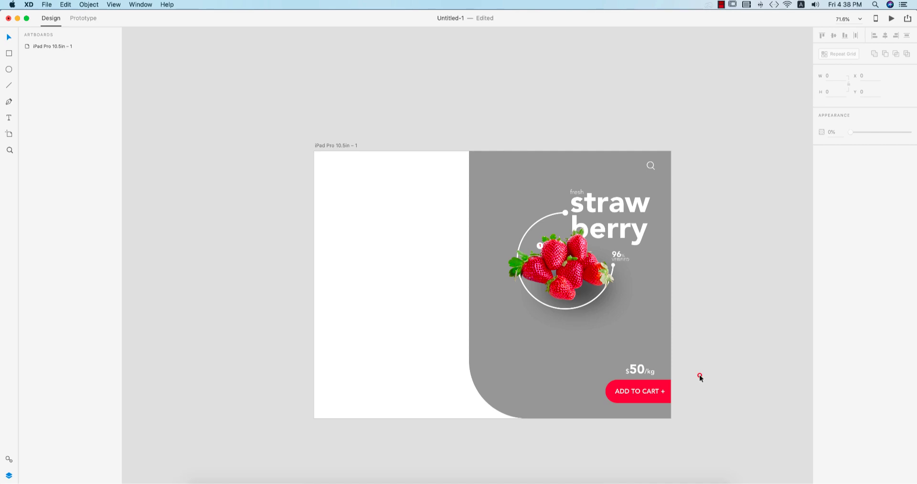
Place a copy of the "straw berry" title on the white area at about X 49, Y 0 and fill it with grey sampled from the background.
left_click_drag(535, 361, 533, 316)
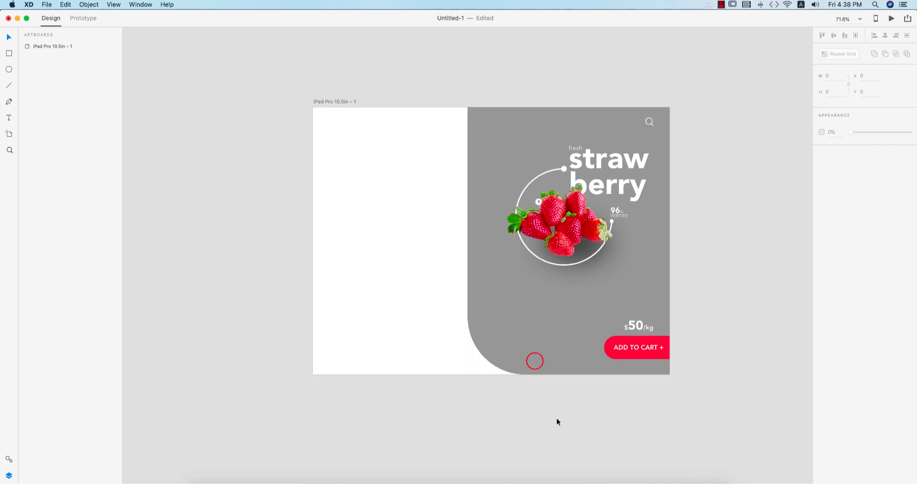
scroll(527, 318, "up", 1)
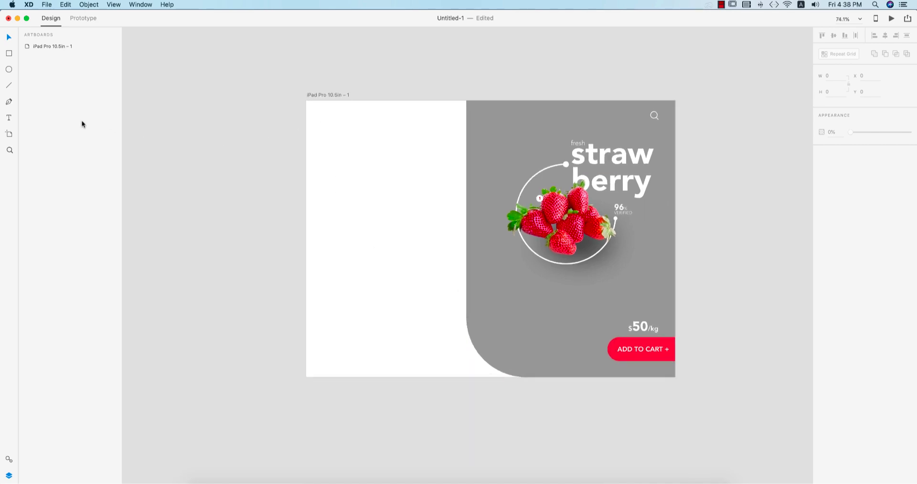
left_click(630, 160)
left_click_drag(636, 164, 383, 128)
left_click(834, 236)
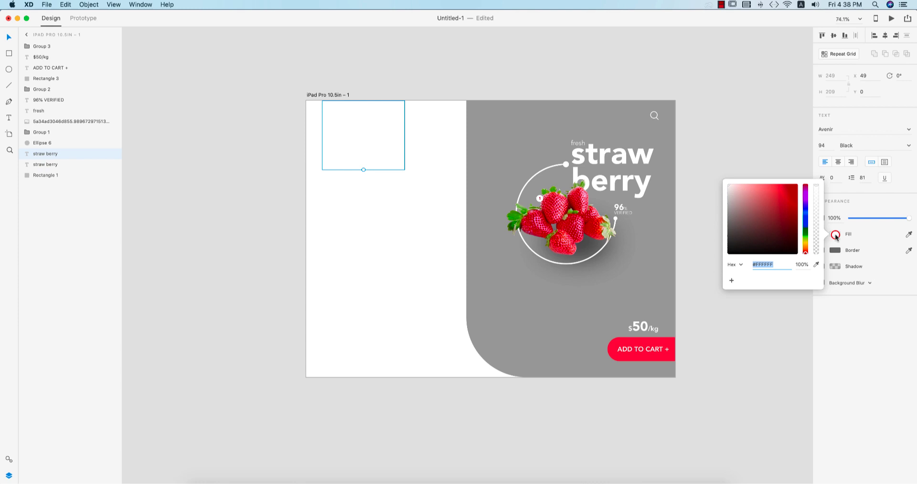
left_click(908, 234)
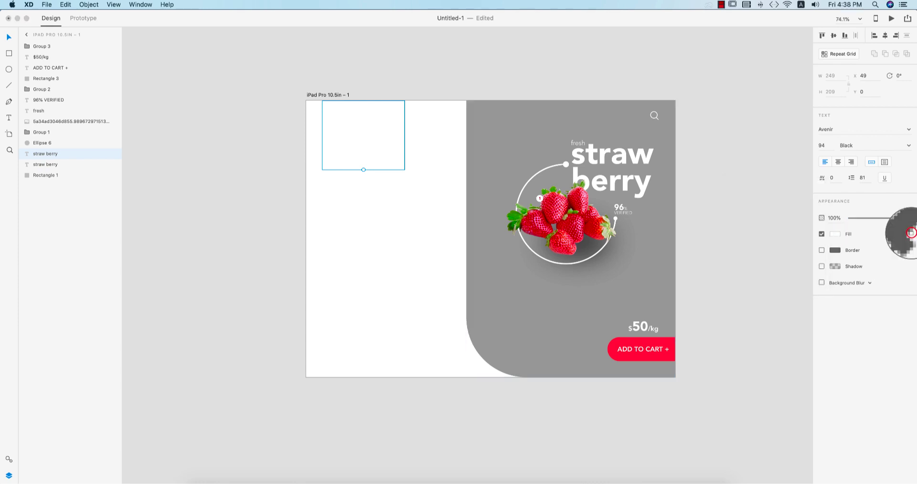
left_click(603, 278)
Add the line "fresh" above "straw berry" in the grey heading, then shrink it to size 48 at about X 58, Y 32.
double_click(363, 144)
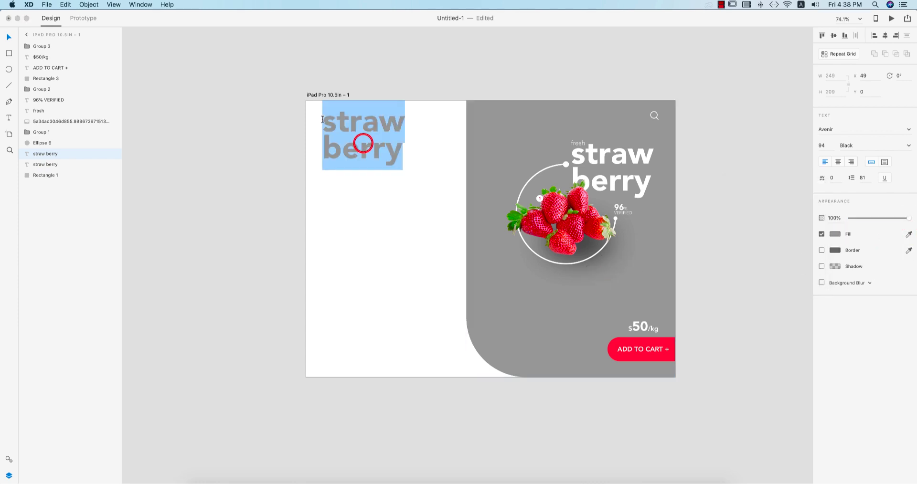
left_click(325, 120)
key("Return")
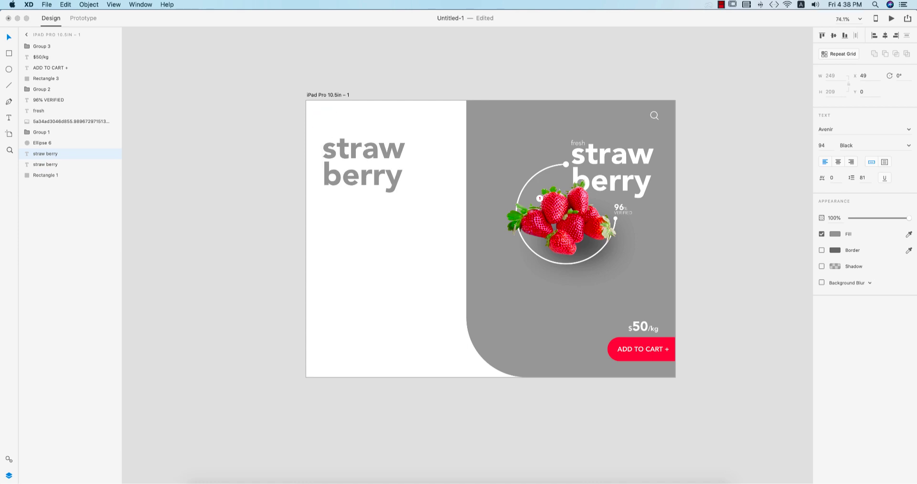
type("fresh")
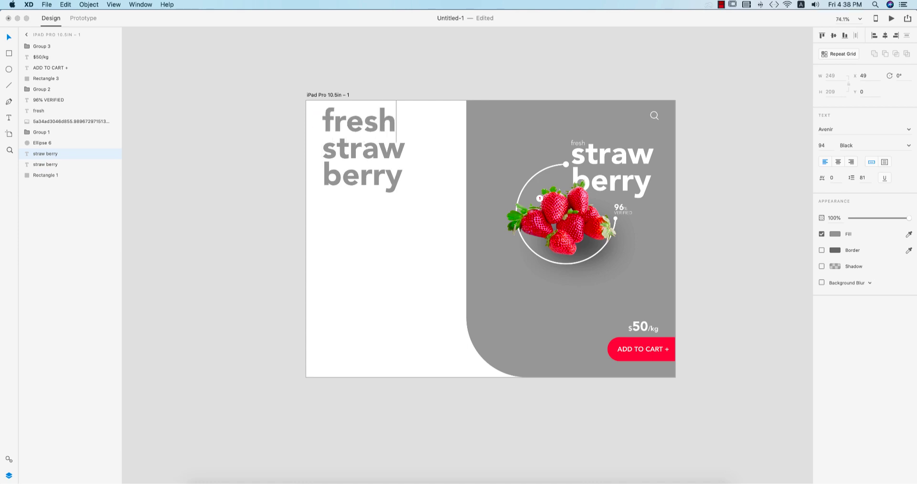
key("Escape")
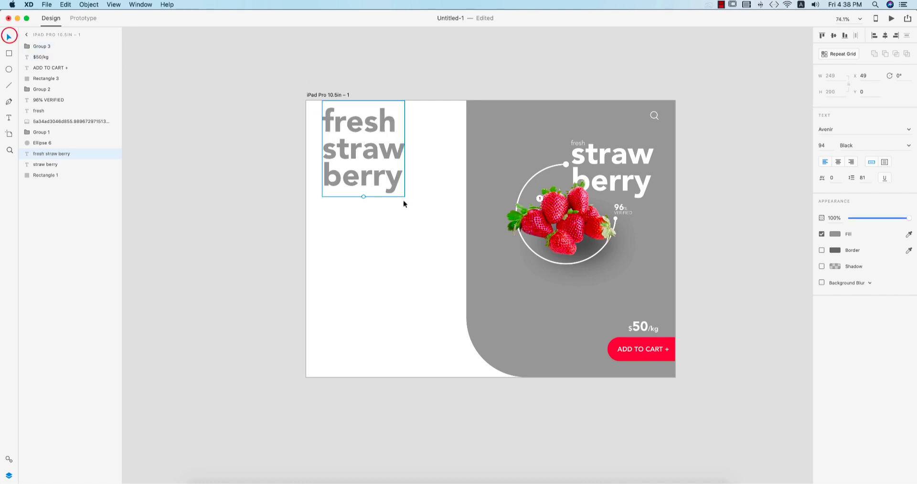
left_click_drag(365, 197, 345, 135)
left_click(399, 195)
Replace the grey heading's text with "FRESH STRAW" and "BERRY" on two lines.
double_click(354, 139)
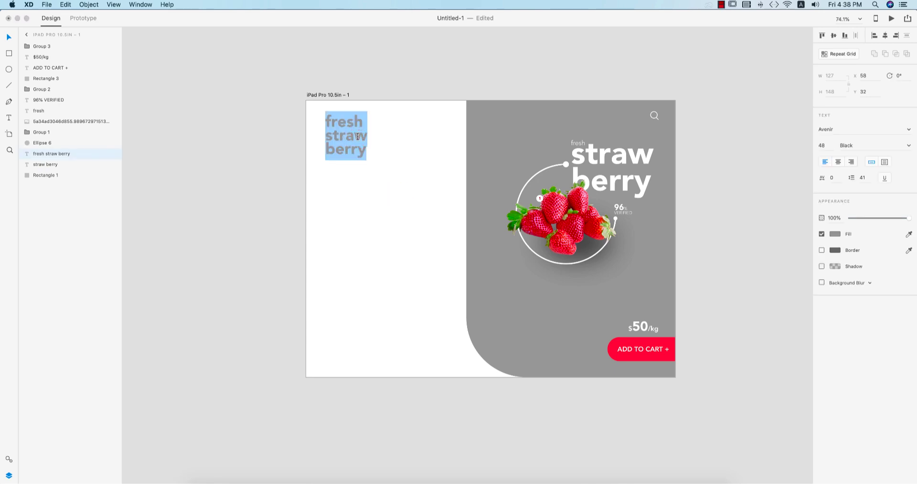
type("FRESH STRAW")
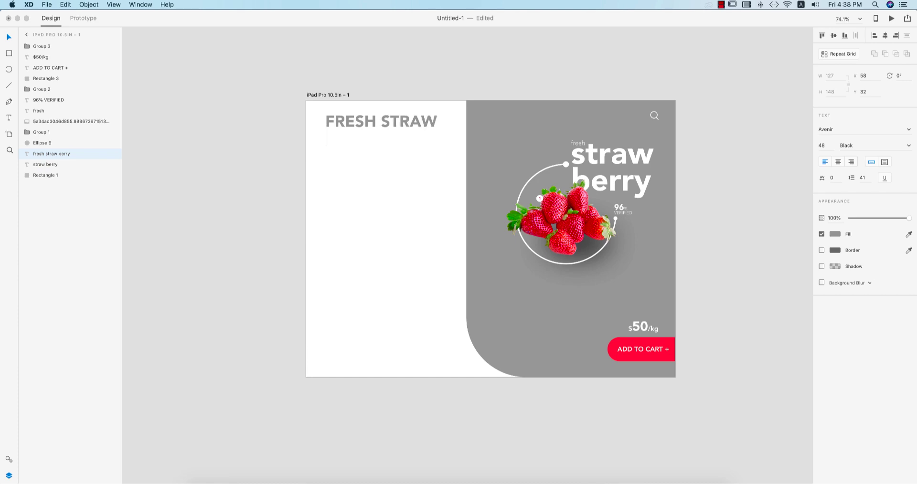
type("RRY")
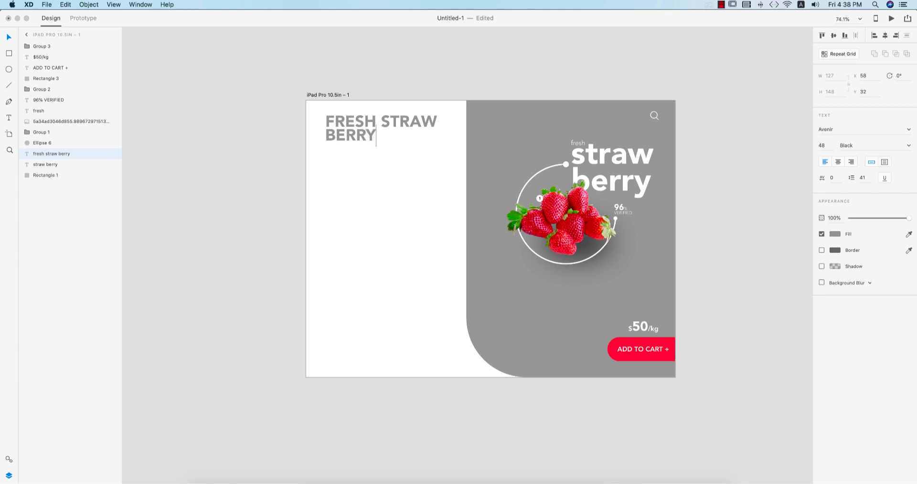
key("Escape")
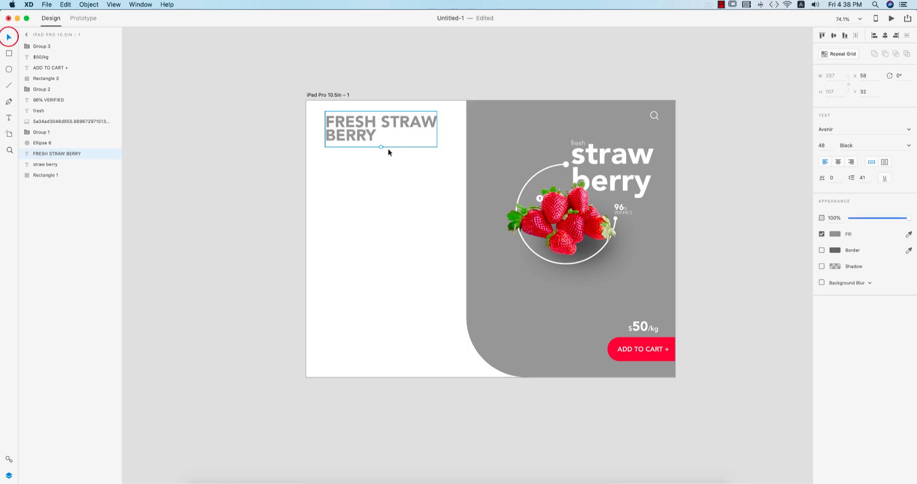
Shrink the "FRESH STRAW BERRY" heading to size 36 at about X 52, Y 45 and darken its fill to #717171.
left_click_drag(381, 147, 347, 133)
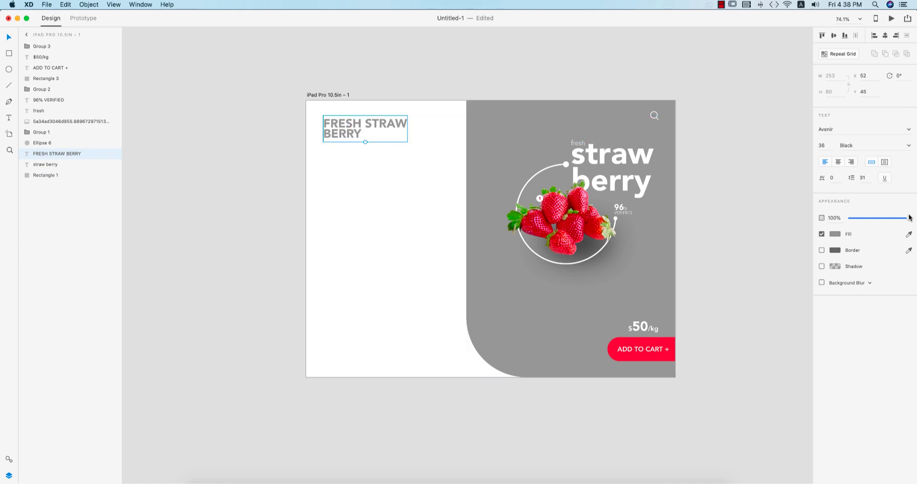
left_click(835, 234)
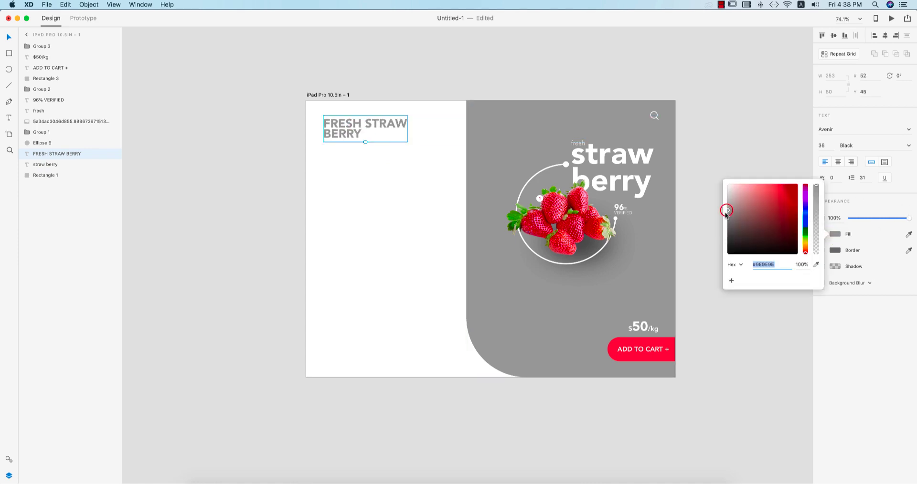
left_click_drag(726, 214, 726, 224)
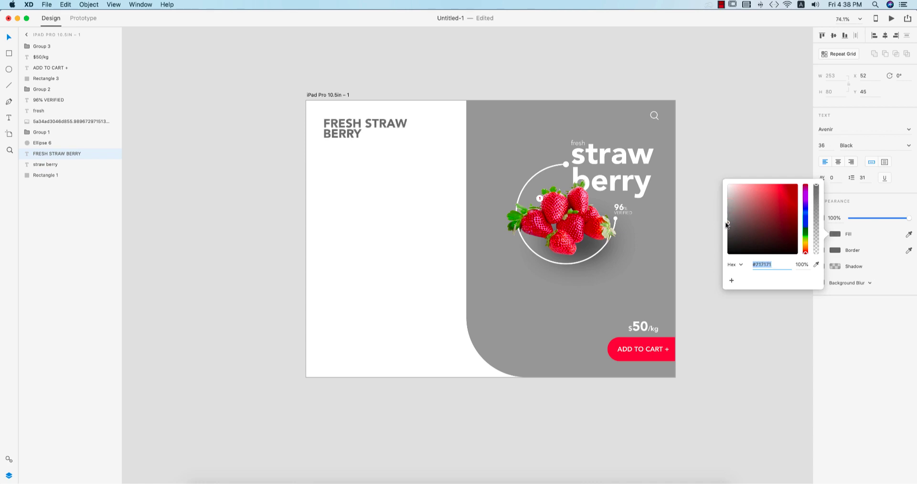
Narrow the grey panel from its inner edge to a width of 577, with its left side at X 535.
left_click(698, 153)
left_click(704, 210)
left_click(478, 185)
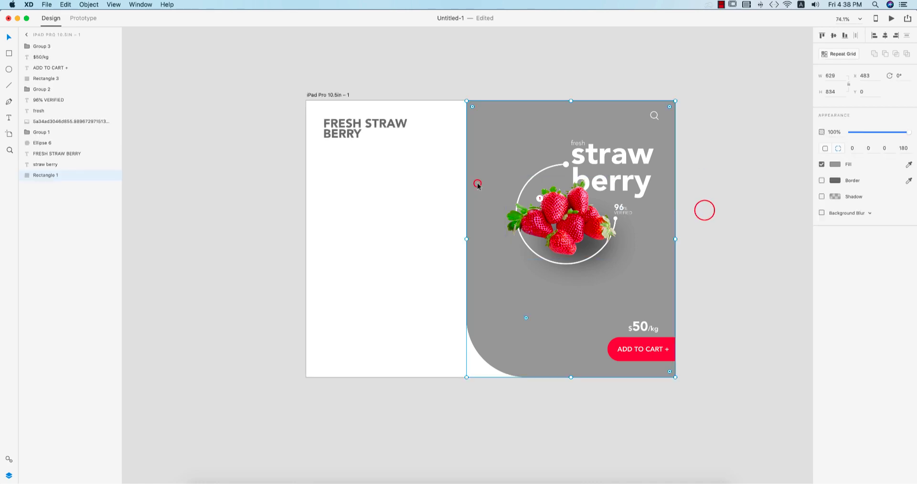
left_click_drag(467, 239, 483, 241)
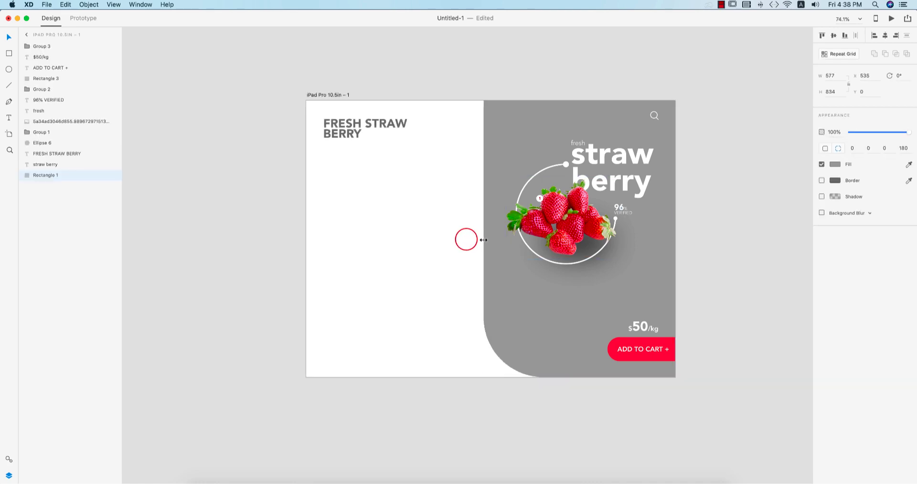
left_click(722, 190)
Group the strawberry artwork with its title and labels, and centre the group horizontally on the grey panel.
left_click_drag(702, 138, 518, 278)
left_click(531, 292, "shift")
key("super+g")
left_click(622, 288, "shift")
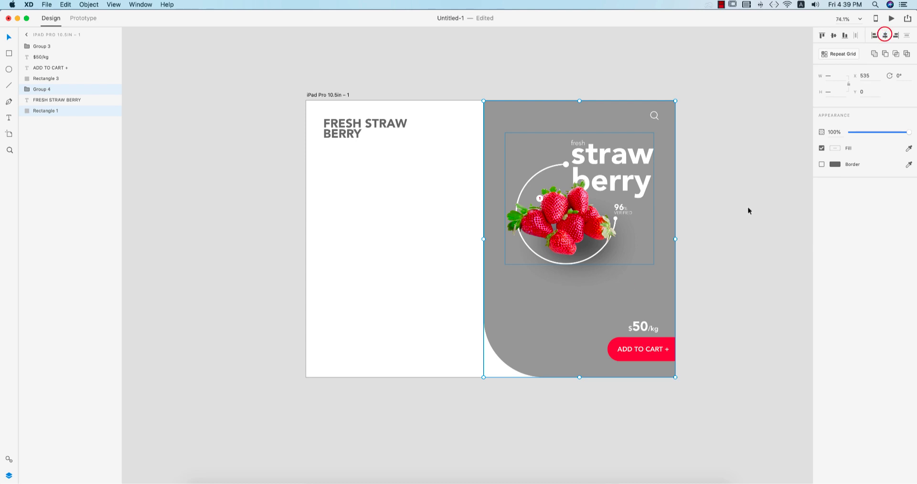
left_click(702, 264)
Scale the strawberry group down to about 382 × 343 on the grey panel.
left_click(581, 234)
left_click_drag(505, 266, 525, 249)
left_click(749, 254)
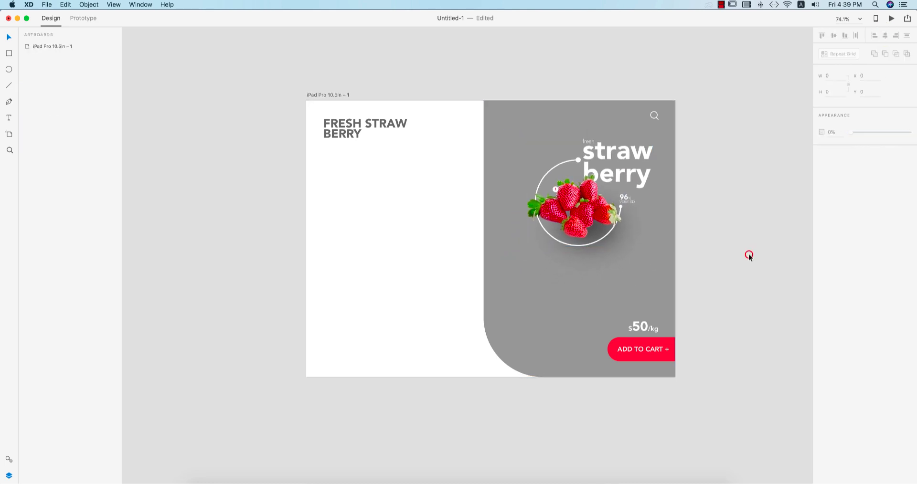
Copy the "FRESH STRAW BERRY" heading below the strawberries on the grey panel and set the copy's font size to 16.
left_click(533, 413)
left_click_drag(353, 125, 529, 273)
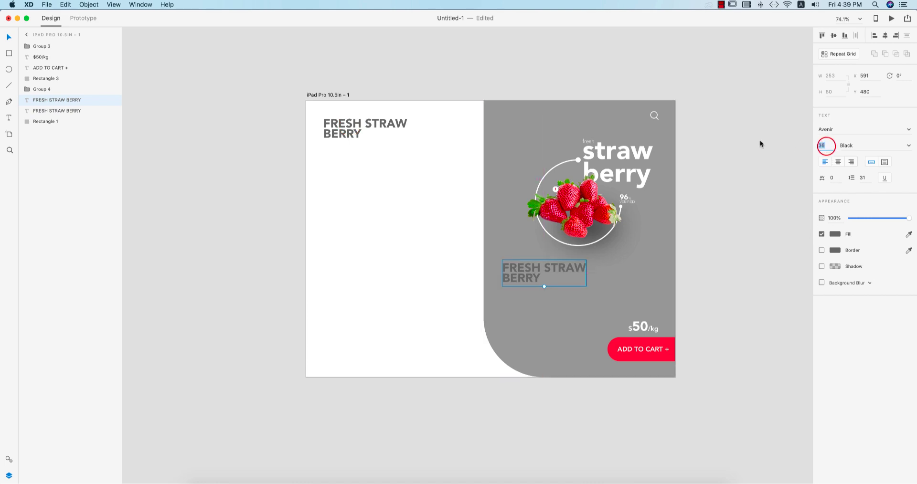
type("16")
key("Return")
left_click(508, 277)
Set the small heading's line spacing to 16 and fill it with a sampled white.
left_click(865, 178)
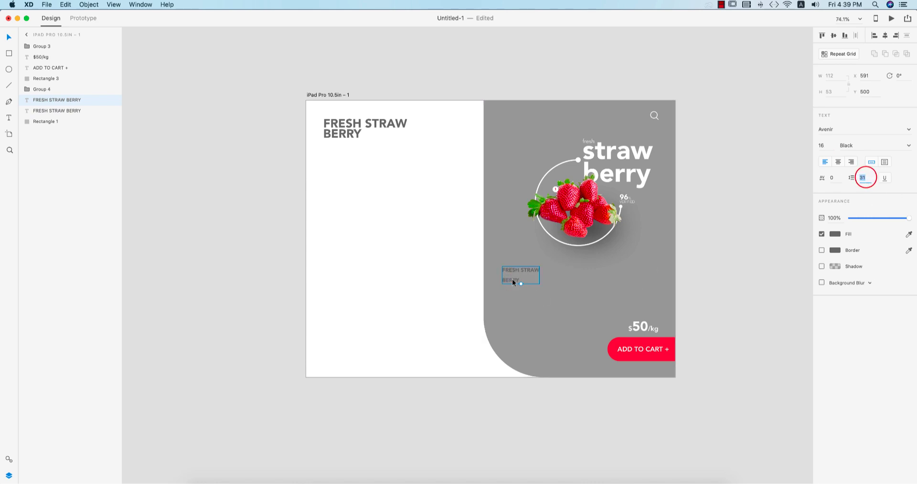
type("16")
key("Return")
left_click(909, 235)
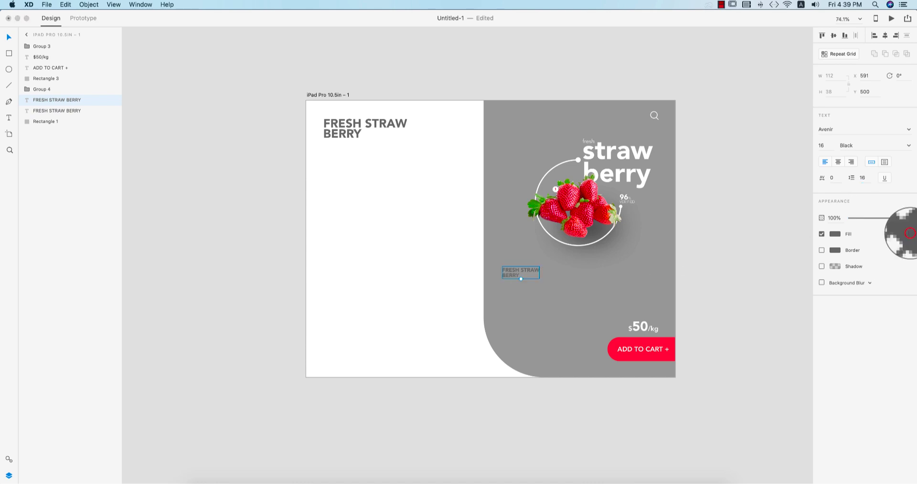
left_click(875, 243)
left_click(764, 274)
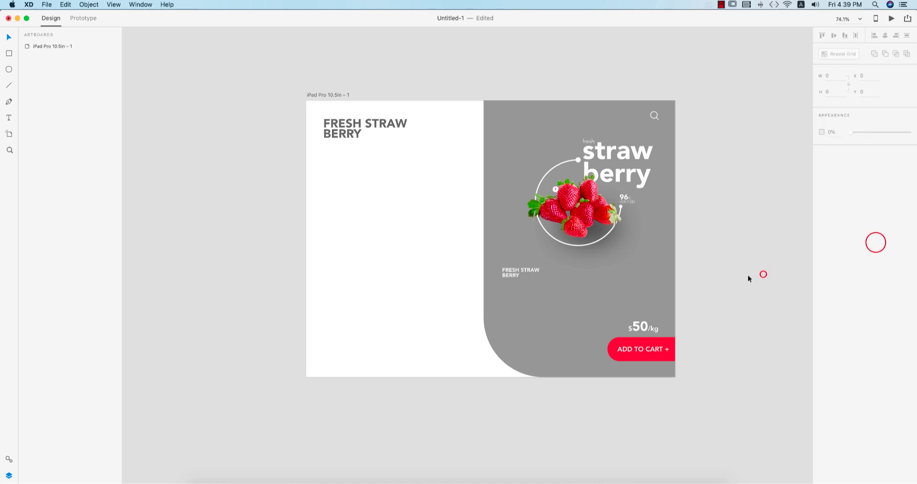
Create an area text box about 284 × 99 below the small heading, at about X 591, Y 559.
scroll(515, 282, "up", 3)
left_click(517, 275)
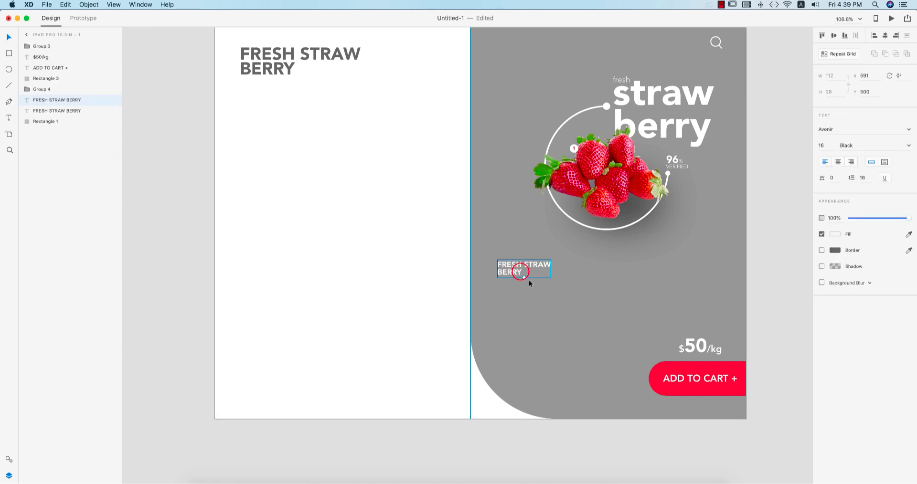
left_click(172, 237)
left_click(9, 118)
left_click_drag(498, 286, 633, 336)
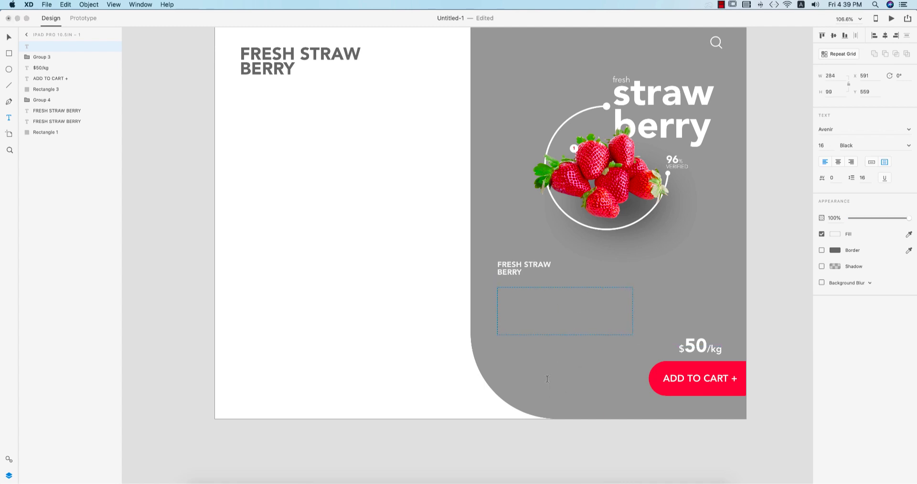
Switch to Chrome, copy the strawberry description from the Google results, and paste it into the new text box in XD.
left_click(275, 479)
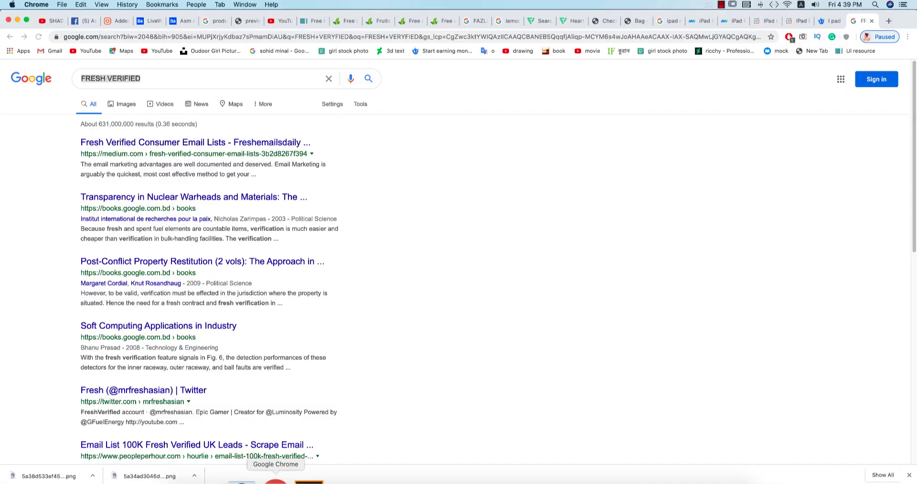
left_click(9, 37)
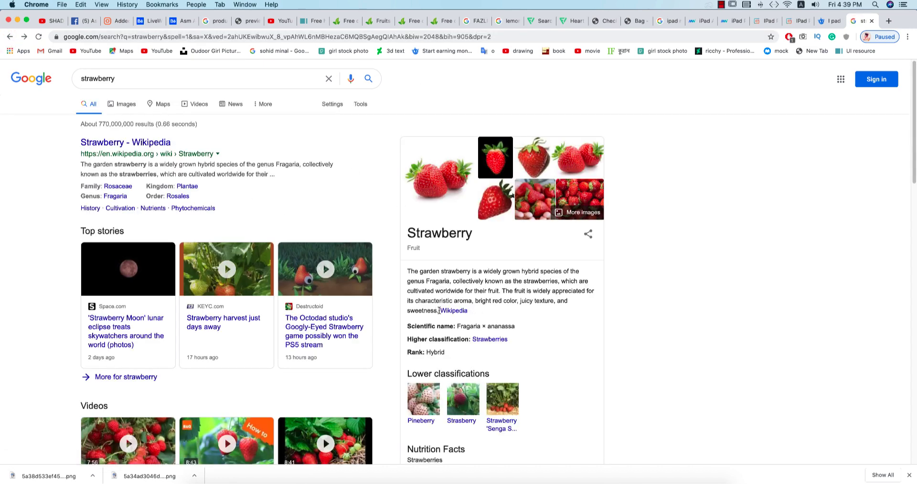
left_click_drag(439, 311, 406, 271)
key("super+c")
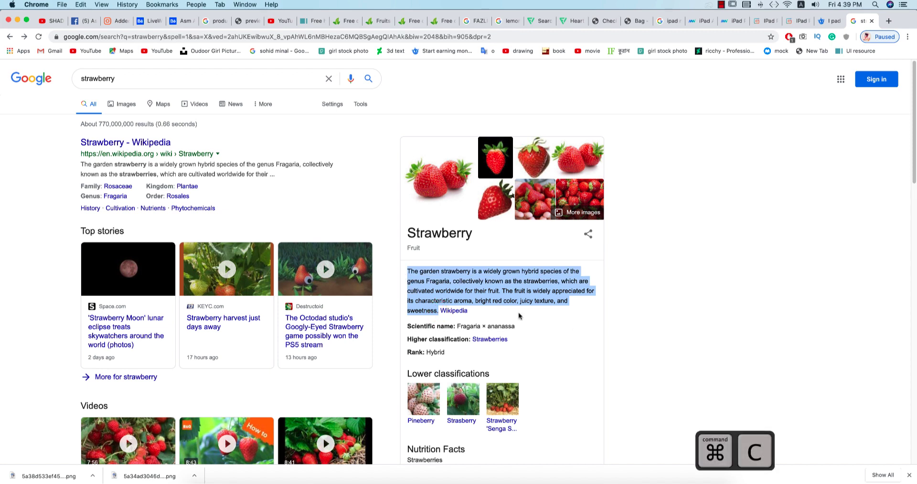
key("super+Tab")
key("super+v")
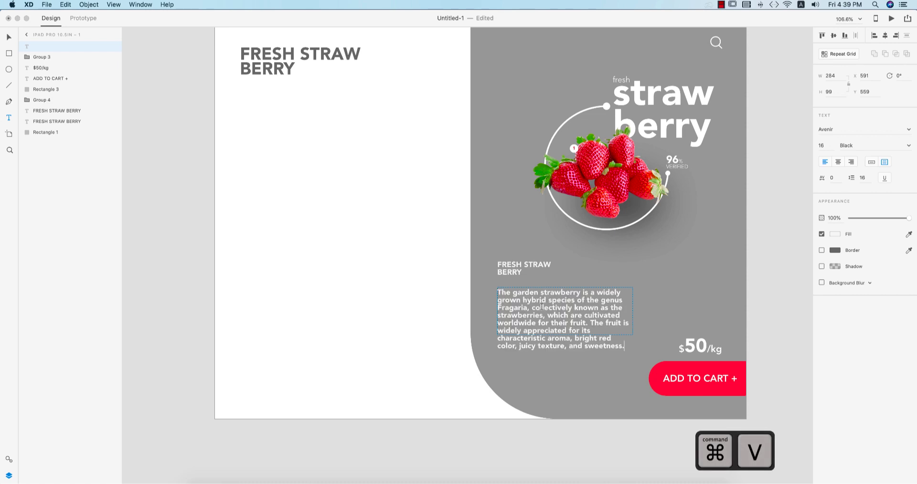
Set the whole description paragraph to Avenir Light at size 12.
key("super+a")
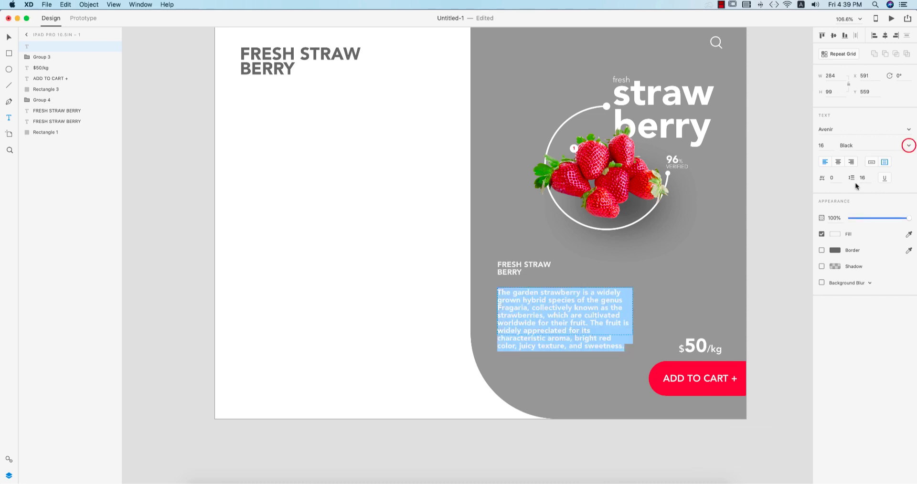
left_click(908, 145)
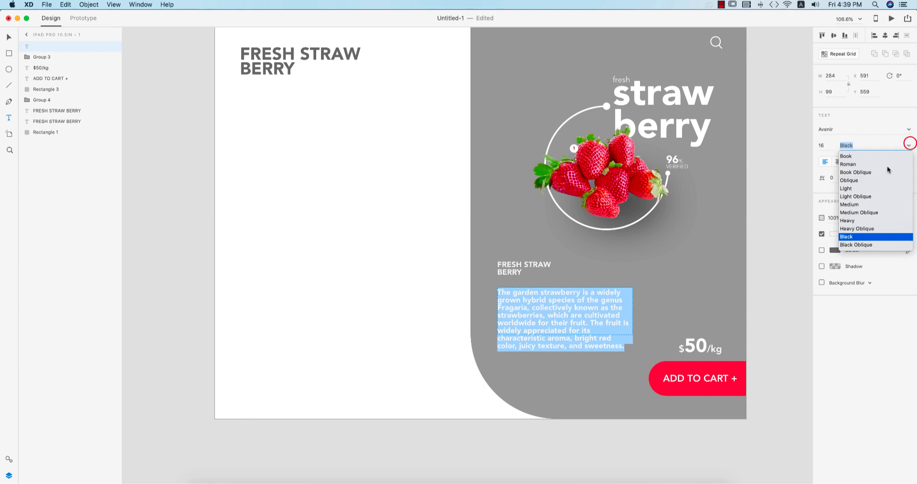
left_click(849, 187)
left_click(827, 146)
type("12")
key("Return")
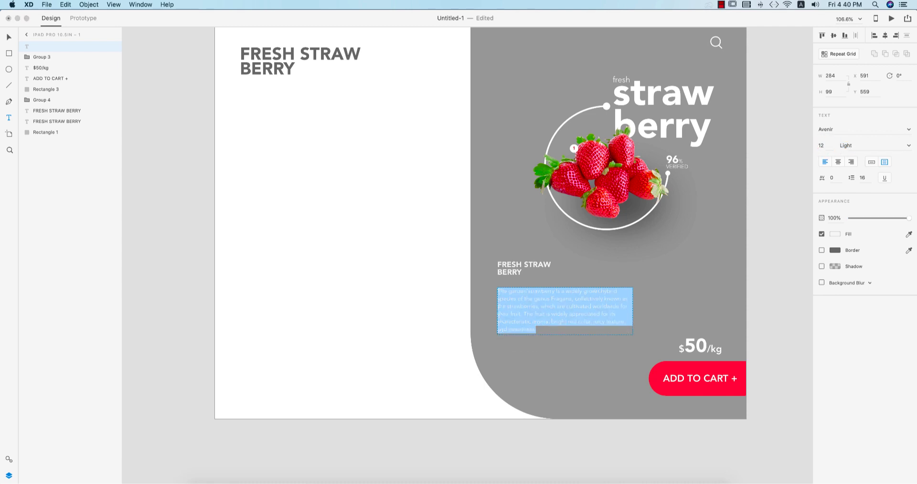
key("Escape")
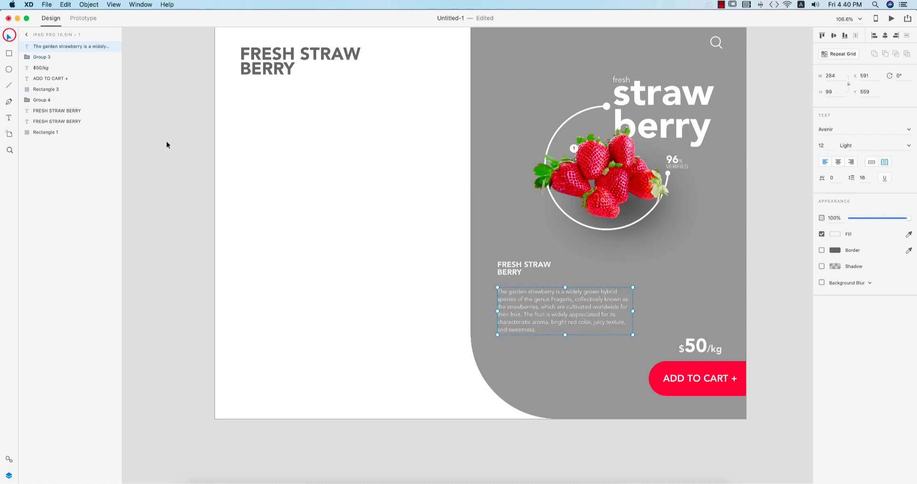
left_click(168, 141)
left_click(600, 319)
left_click(595, 451)
left_click_drag(638, 447, 560, 404)
left_click_drag(663, 423, 659, 464)
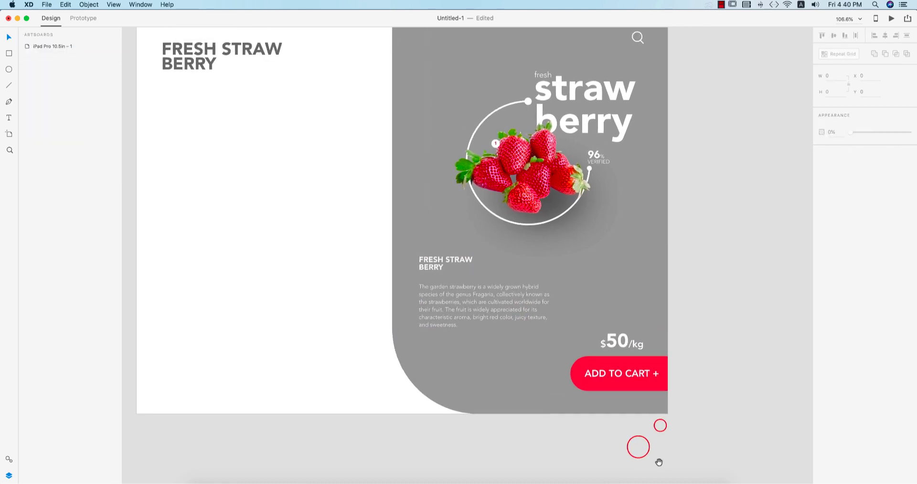
scroll(634, 278, "up", 3)
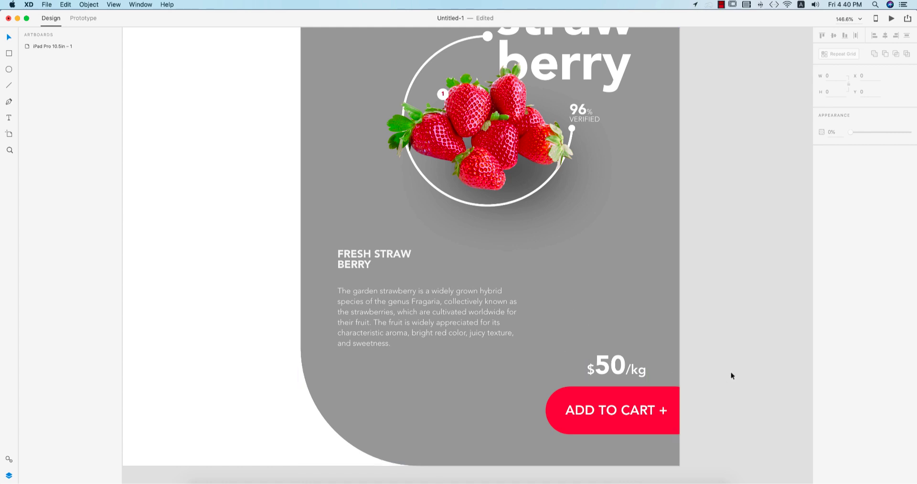
left_click(721, 352)
left_click(532, 212)
left_click(724, 253)
left_click(589, 189)
Switch to Chrome and search Google for "strawberry nutrition".
mouse_move(436, 480)
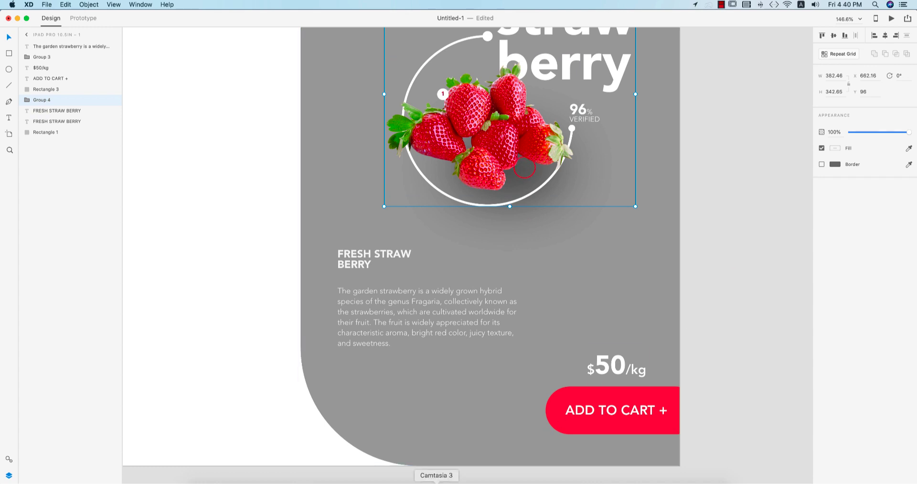
left_click(269, 480)
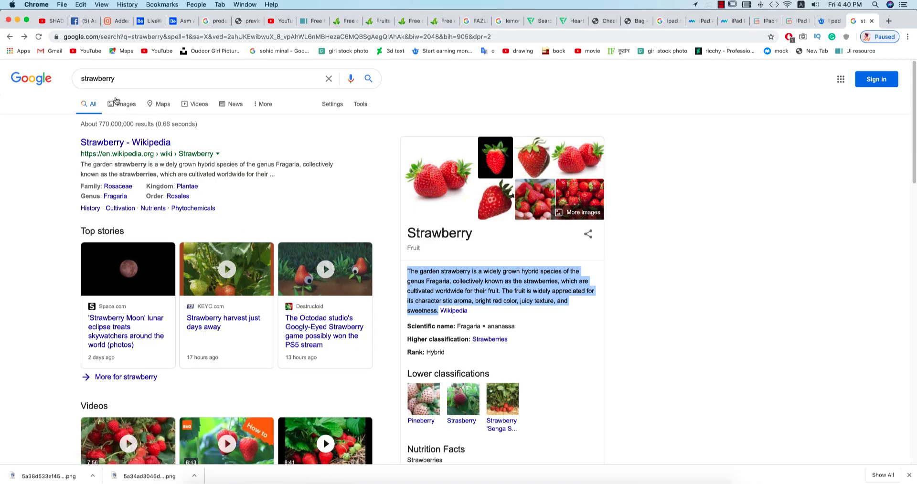
left_click(134, 83)
type("n")
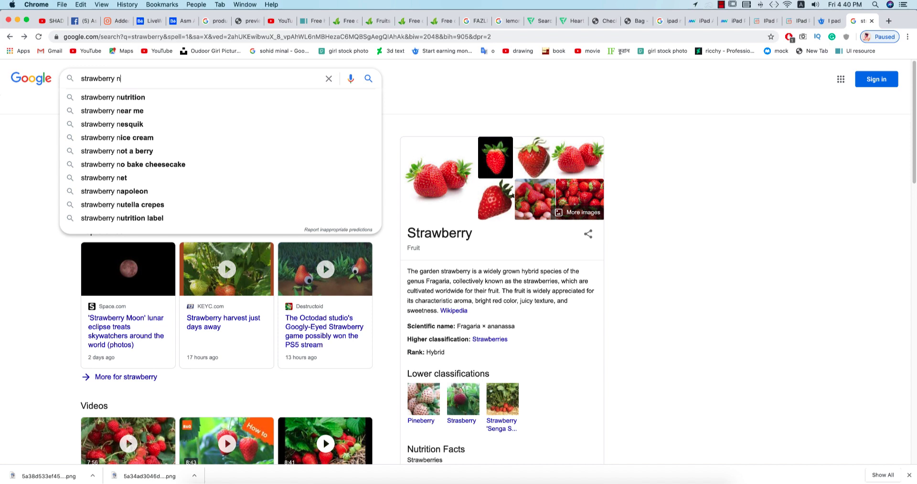
type("wu")
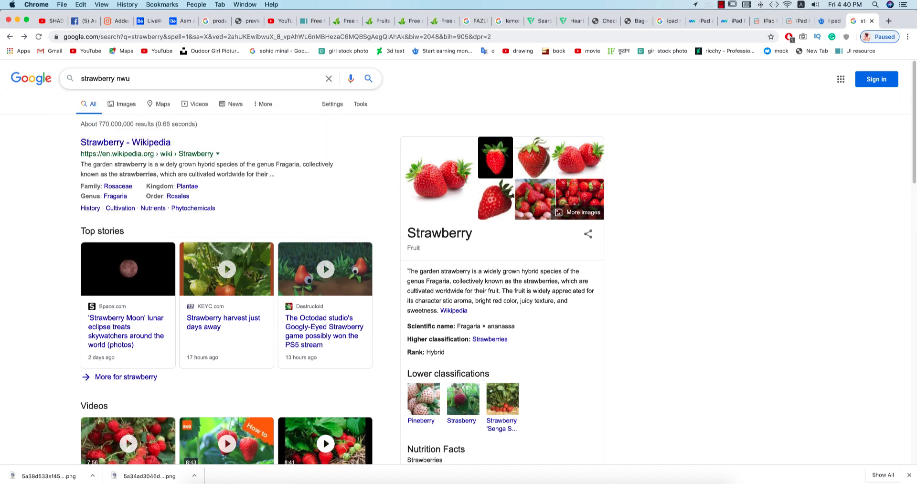
key("BackSpace")
key("BackSpace")
type("e")
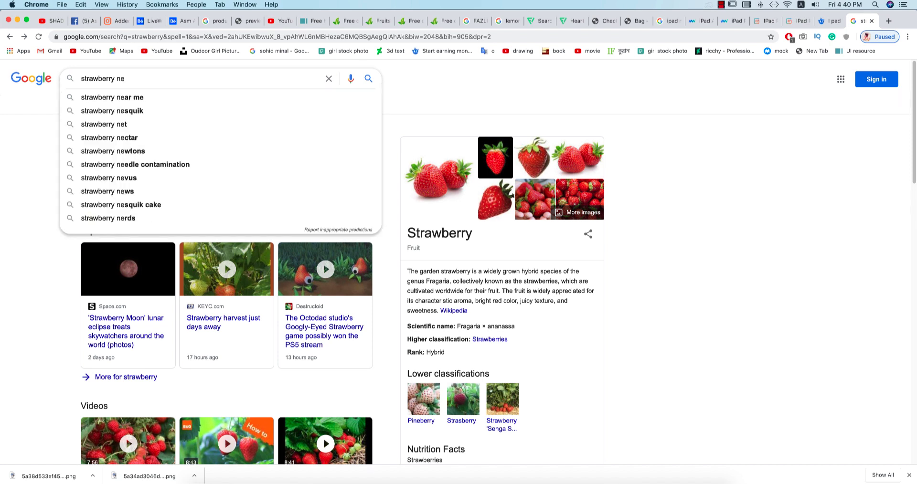
key("BackSpace")
key("Down")
key("Return")
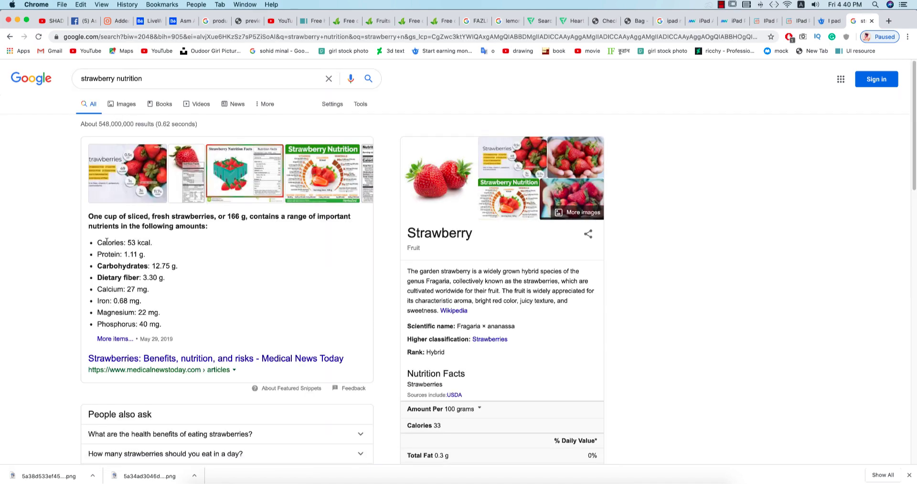
Copy "Calories: 53 kcal" from the results and paste it as a new text line in XD, opposite the small heading.
left_click_drag(98, 241, 151, 243)
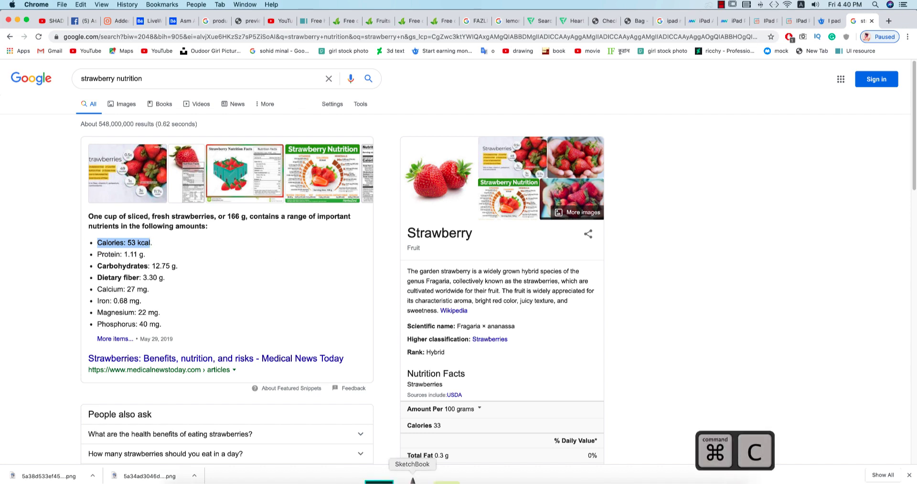
left_click(368, 477)
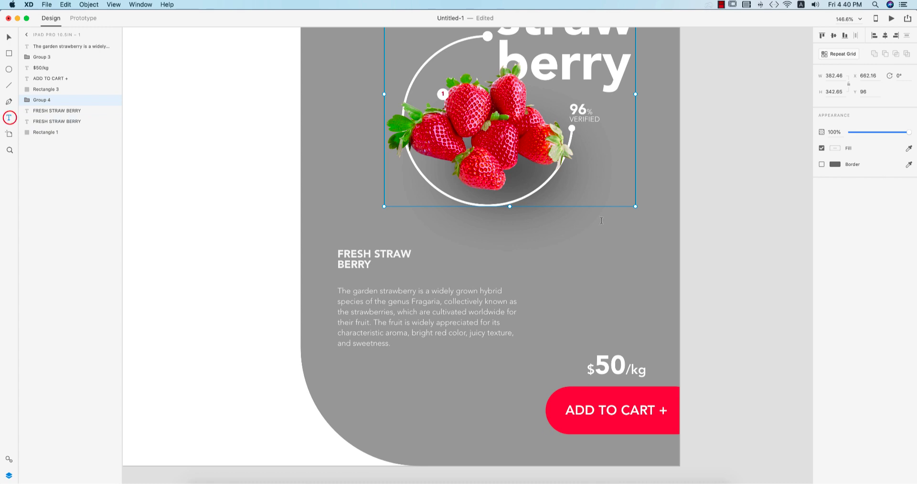
left_click(581, 257)
key("ctrl+v")
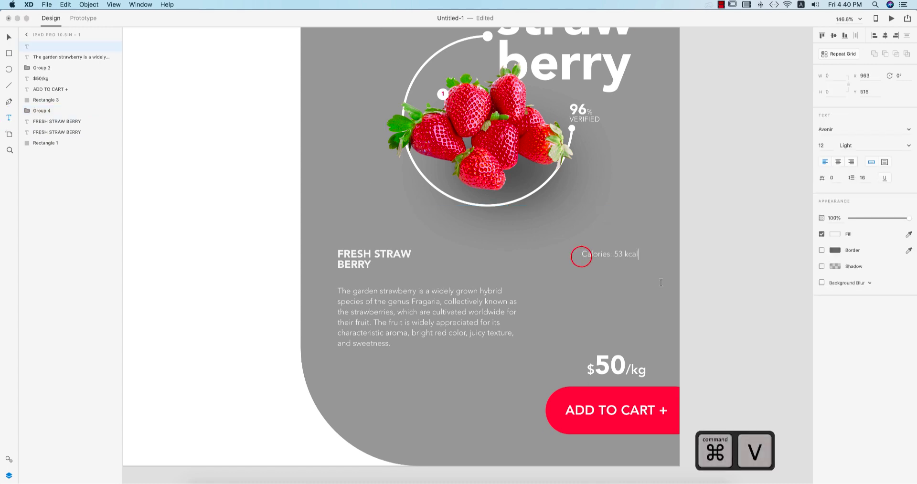
Move the calories line beside the description at about X 959 and stack two copies directly beneath it.
left_click(8, 36)
left_click_drag(597, 256, 603, 314)
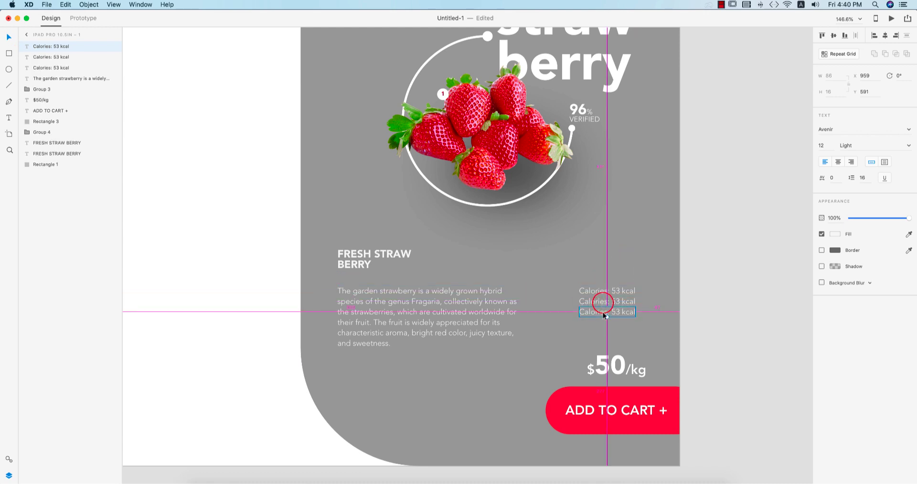
left_click(755, 333)
Copy "Protein: 1.11 g." from the Chrome results and replace the middle calories line in XD with it.
left_click(278, 480)
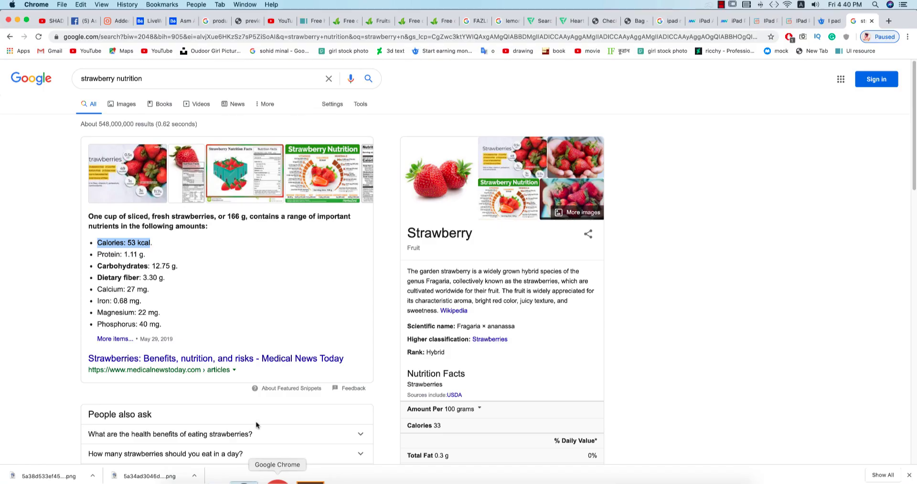
left_click_drag(97, 255, 147, 257)
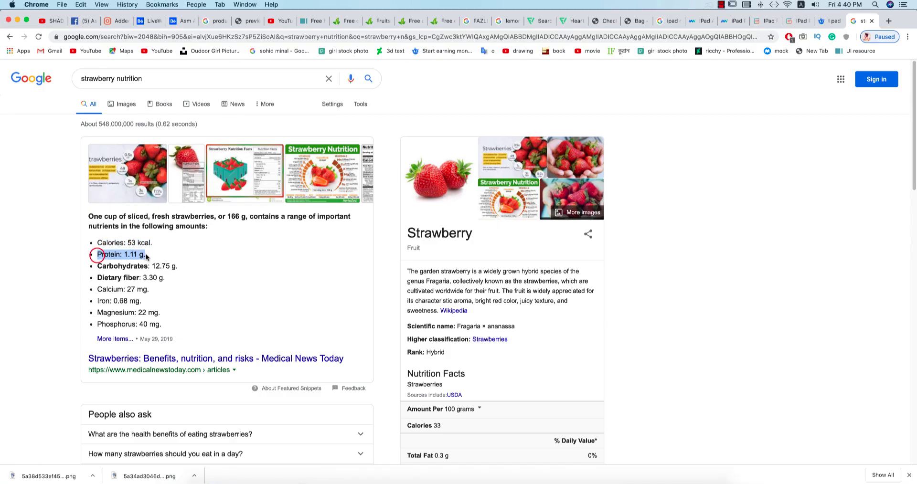
key("super+c")
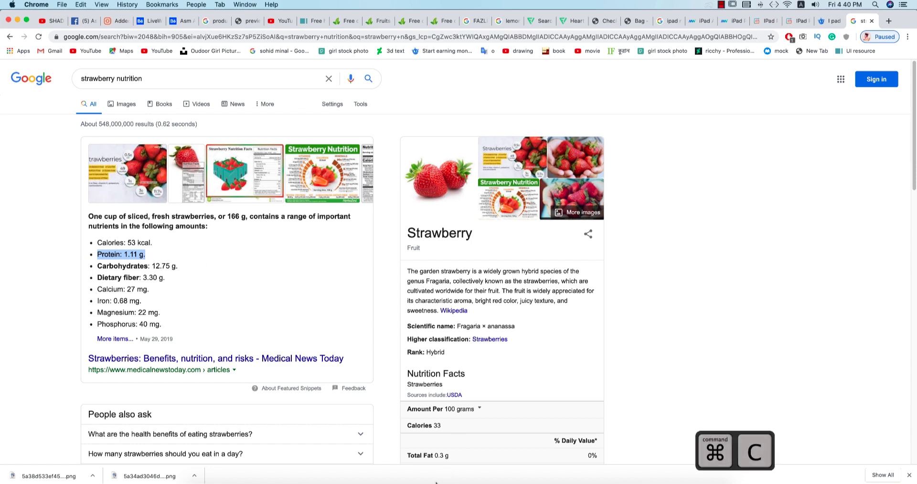
left_click(382, 470)
double_click(617, 303)
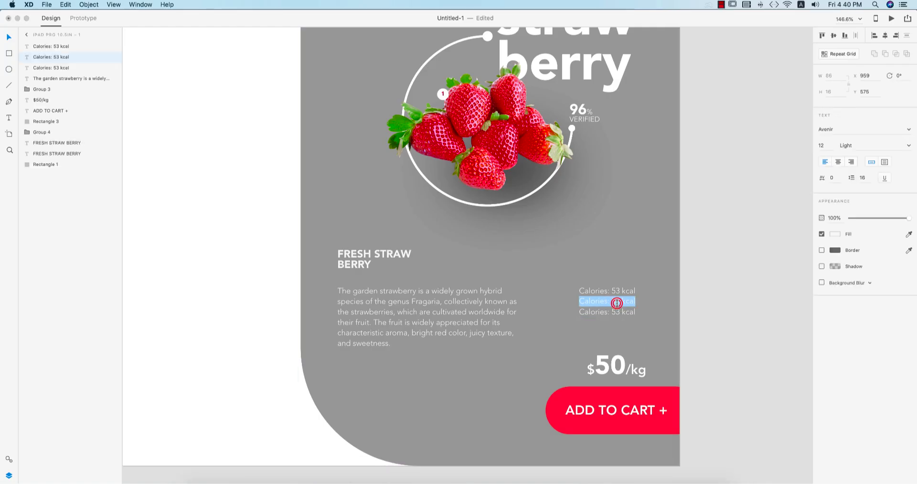
key("super+v")
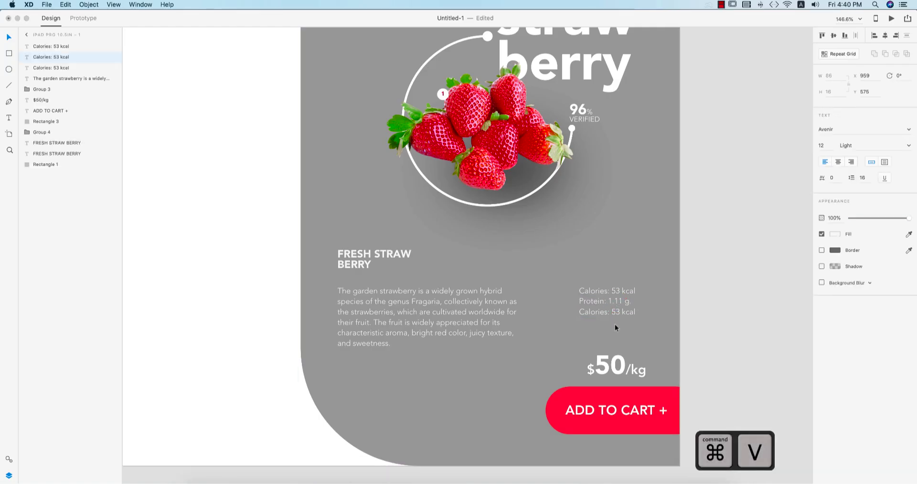
Add a period to the end of the first nutrition line so it reads "Calories: 53 kcal.".
double_click(634, 290)
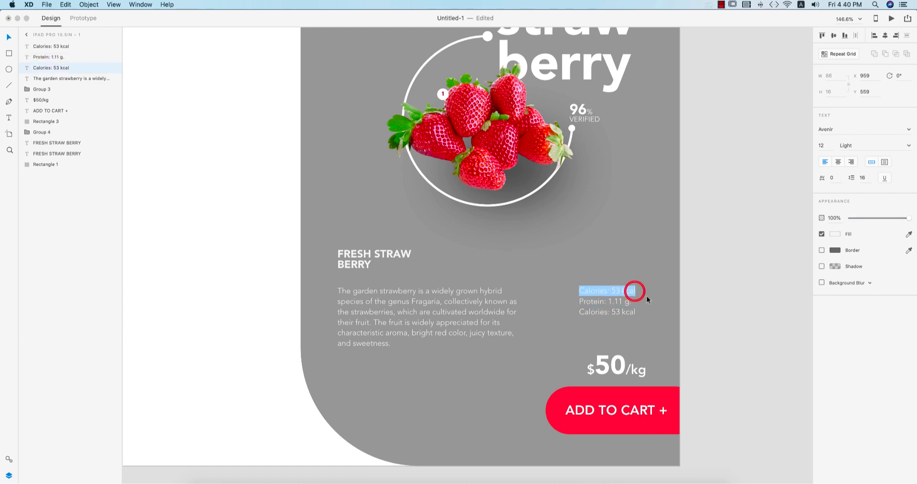
key("Right")
type(",")
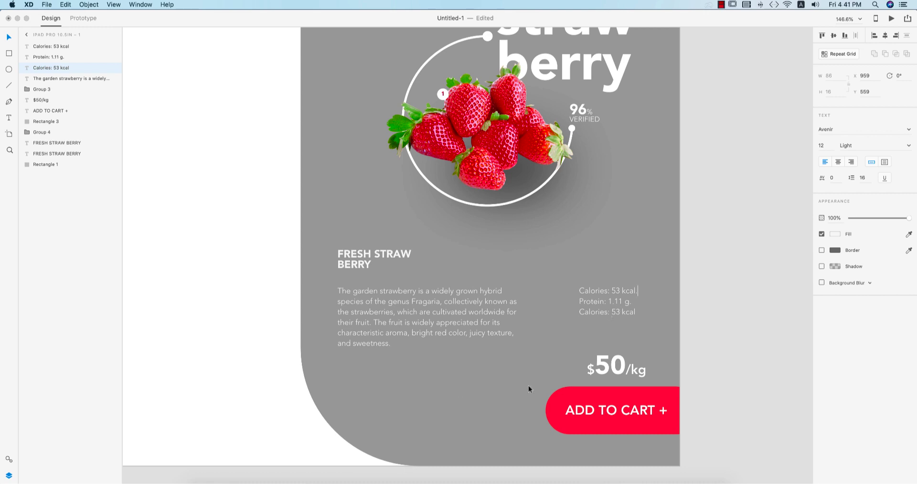
Copy "Carbohydrates: 12.75 g." from the Chrome results and replace the last calories line in XD with it.
left_click(271, 479)
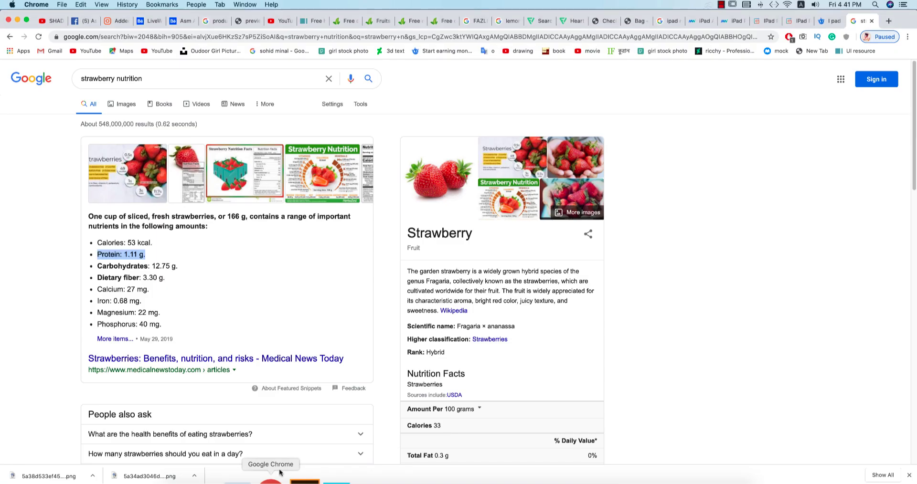
left_click_drag(98, 265, 176, 266)
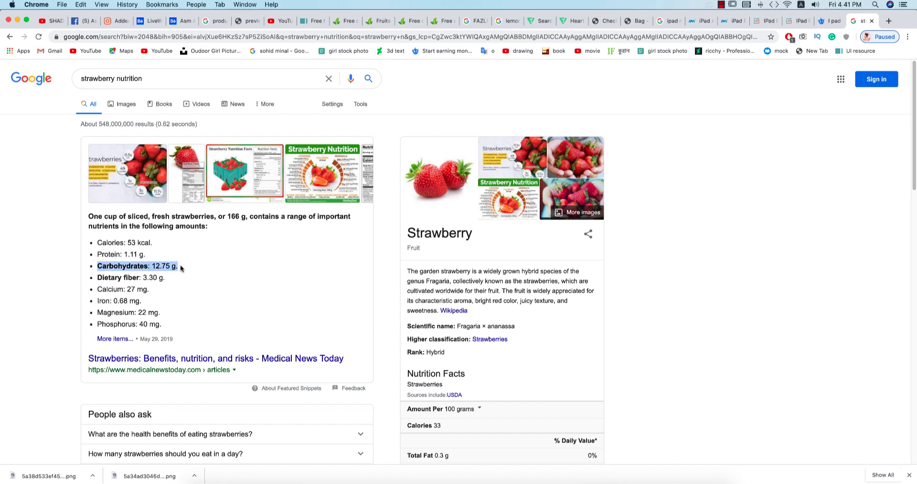
key("super+c")
left_click(364, 479)
double_click(588, 312)
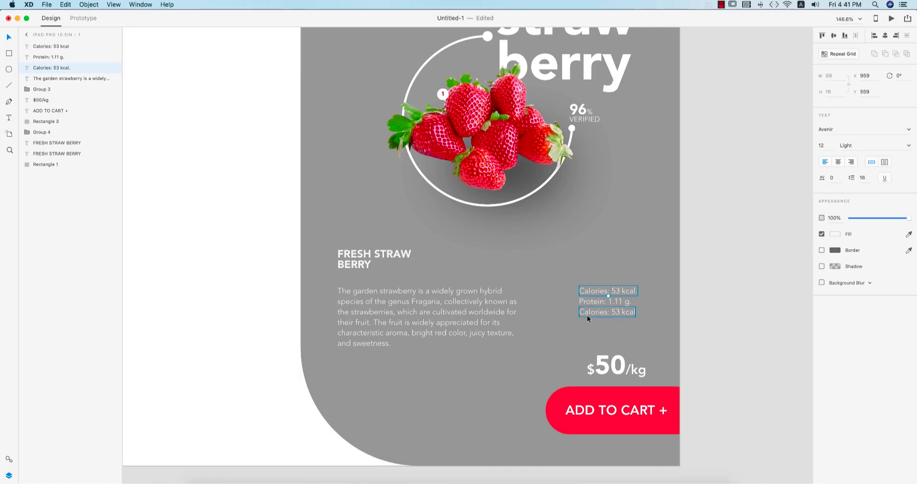
key("super+v")
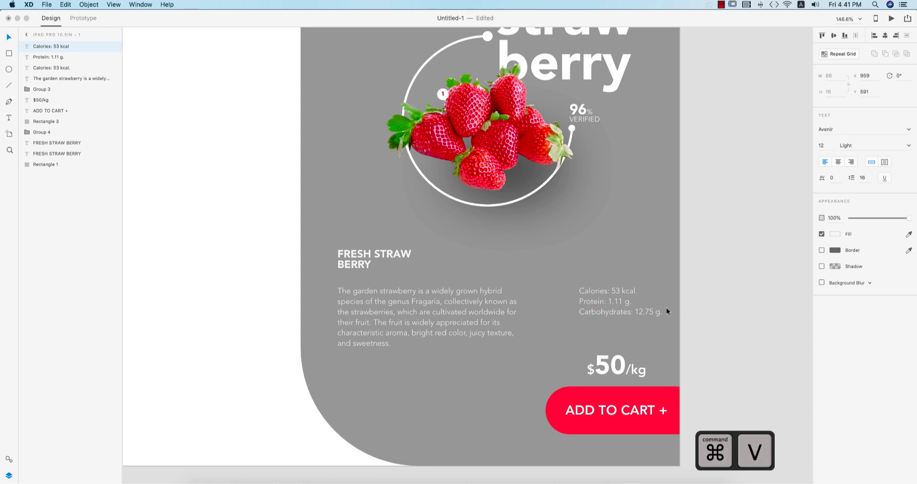
key("Escape")
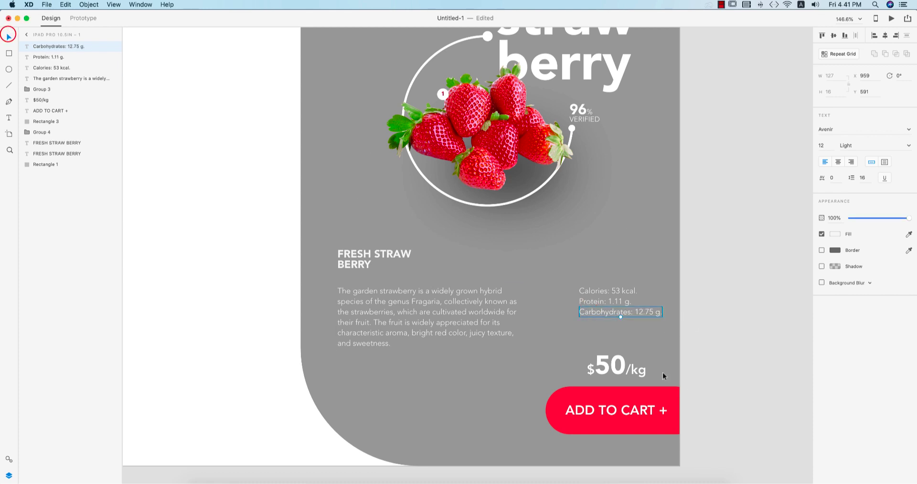
left_click(706, 327)
Draw a borderless white dot about 7 px wide before the calories line and copy it beside the protein and carbohydrates lines.
scroll(605, 301, "up", 5)
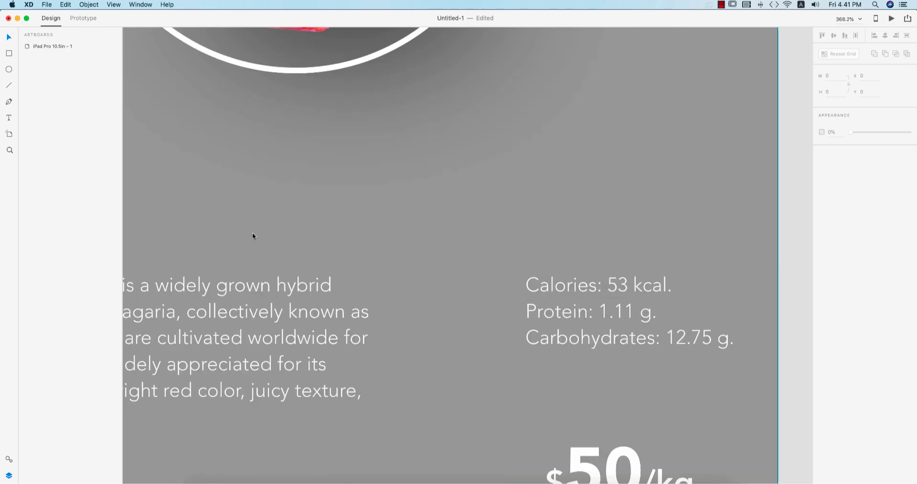
left_click(10, 70)
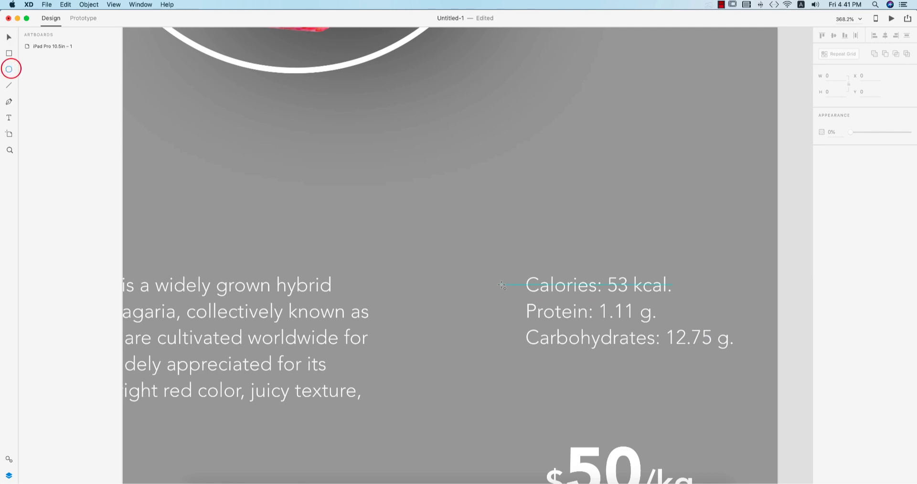
left_click_drag(504, 284, 508, 287)
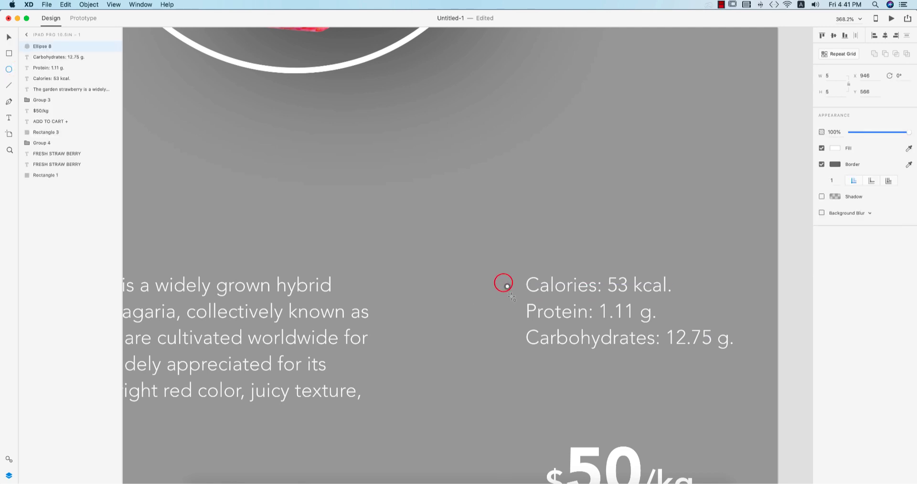
key("v")
left_click(822, 165)
left_click_drag(510, 291, 510, 339)
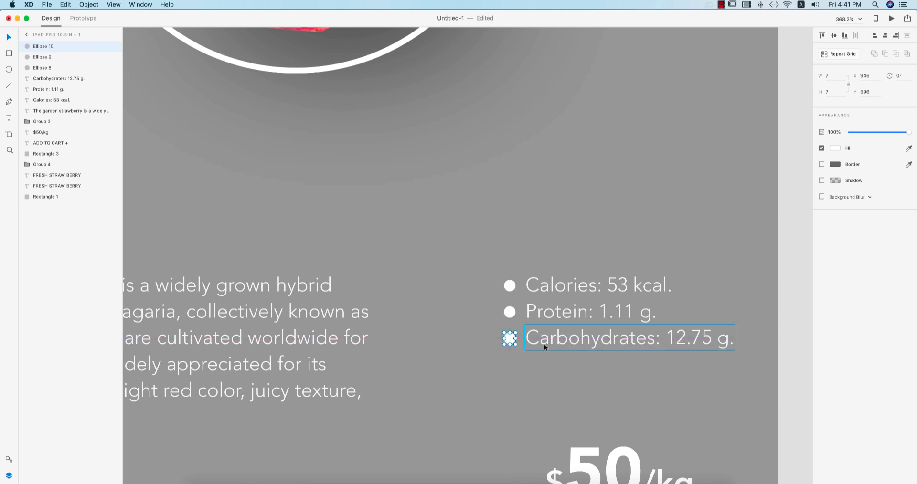
Set the calories, protein and carbohydrates lines to the Medium font weight.
left_click(568, 340)
left_click(594, 315, "shift")
left_click(606, 290, "shift")
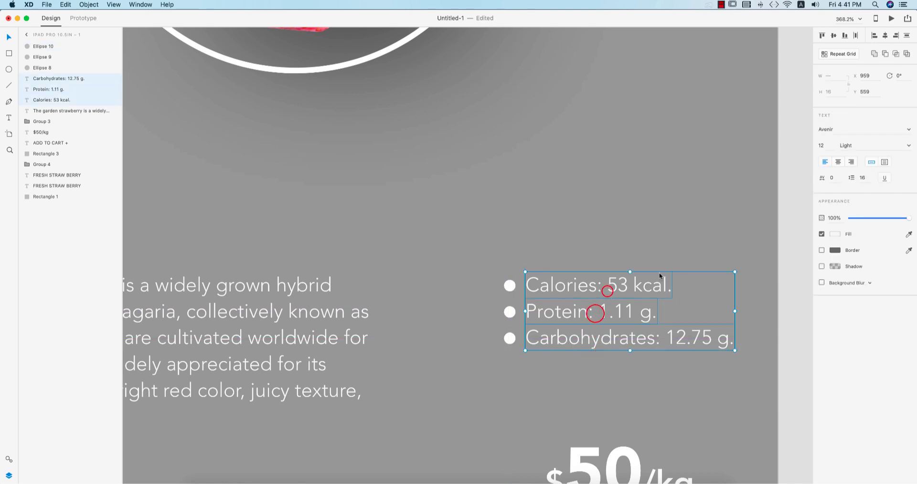
left_click(907, 146)
left_click(856, 205)
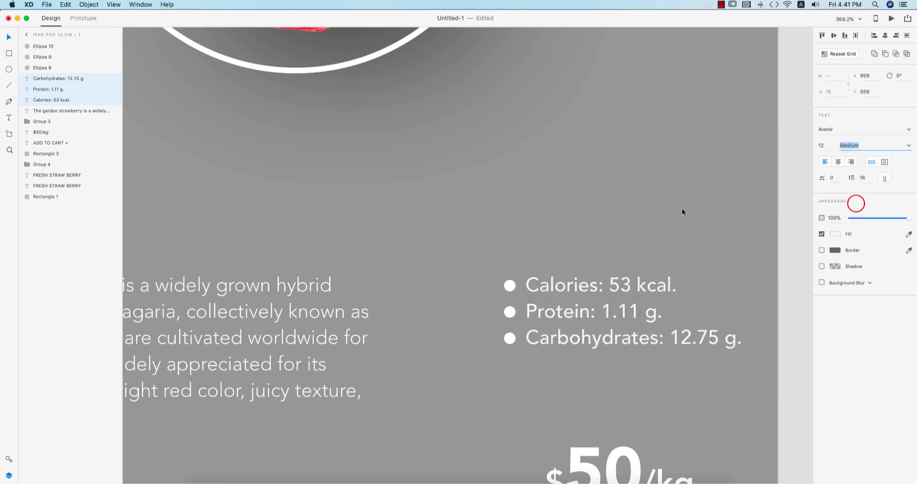
Group the three nutrition lines with their bullet dots and scale the group down to about 132 px wide.
left_click(509, 312, "shift")
left_click(510, 287, "shift")
left_click(510, 339, "shift")
key("super+g")
left_click_drag(742, 312, 722, 313)
Move the nutrition group beneath the description, left-aligned at X 591 and spaced like the heading above the description.
scroll(632, 318, "down", 5)
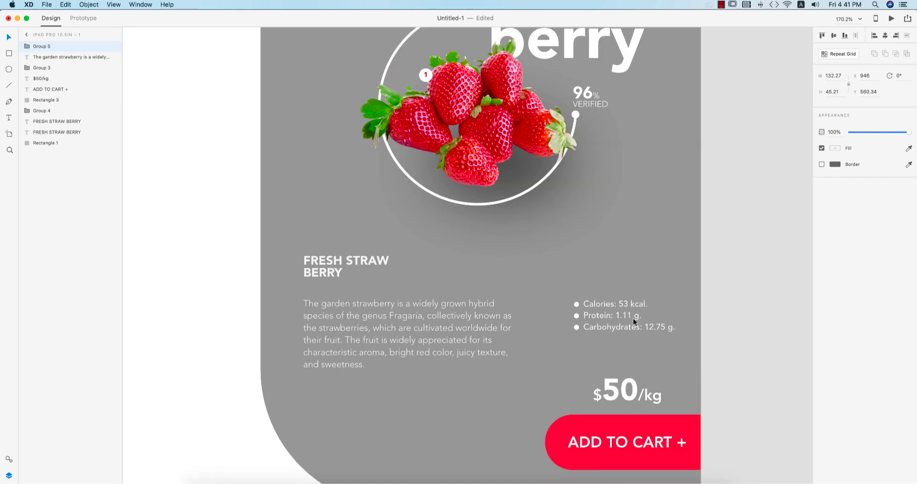
scroll(632, 318, "down", 5)
left_click(694, 329)
left_click_drag(626, 315, 500, 363)
left_click(570, 435)
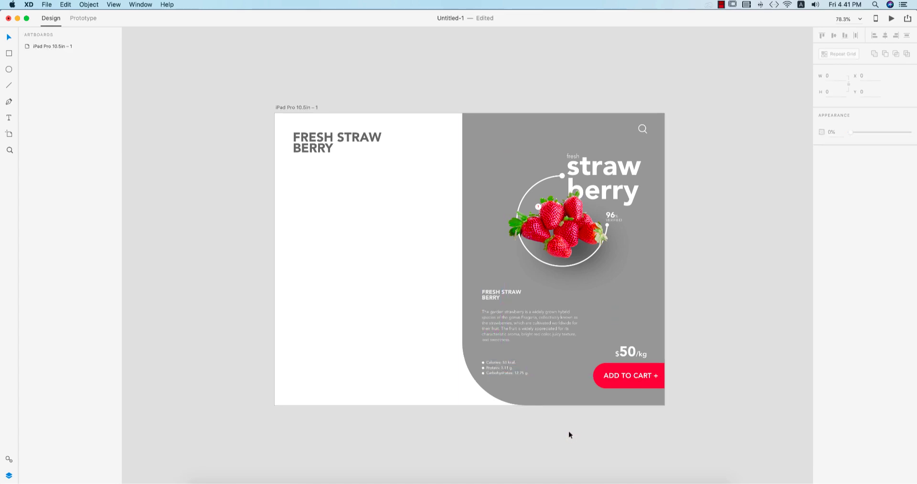
mouse_move(499, 369)
left_mouse_down()
mouse_move(569, 333)
mouse_move(617, 323)
mouse_move(500, 362)
left_mouse_up()
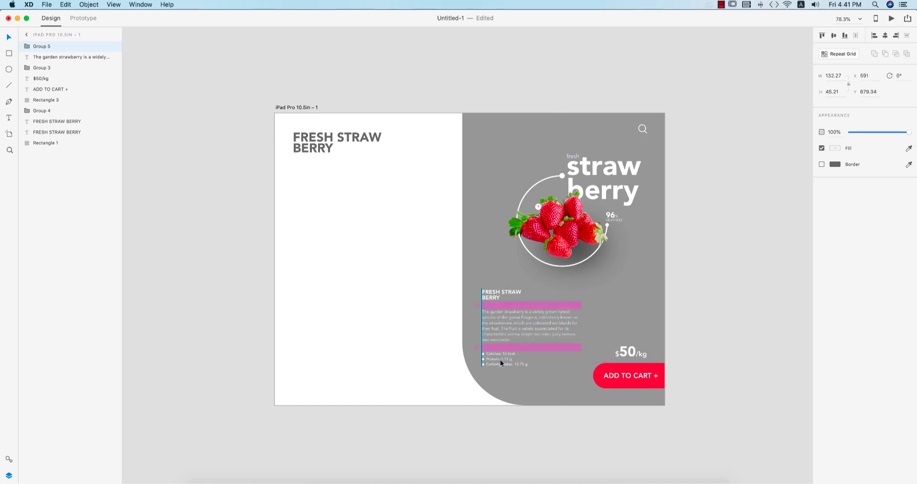
Save the document as "ui fruit" in the 12-6-2020 folder.
left_click(543, 439)
key("super+s")
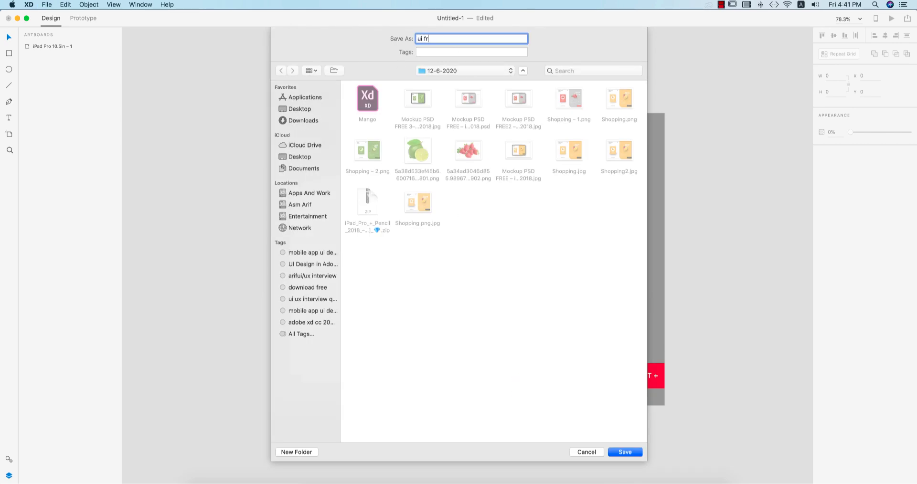
key("Return")
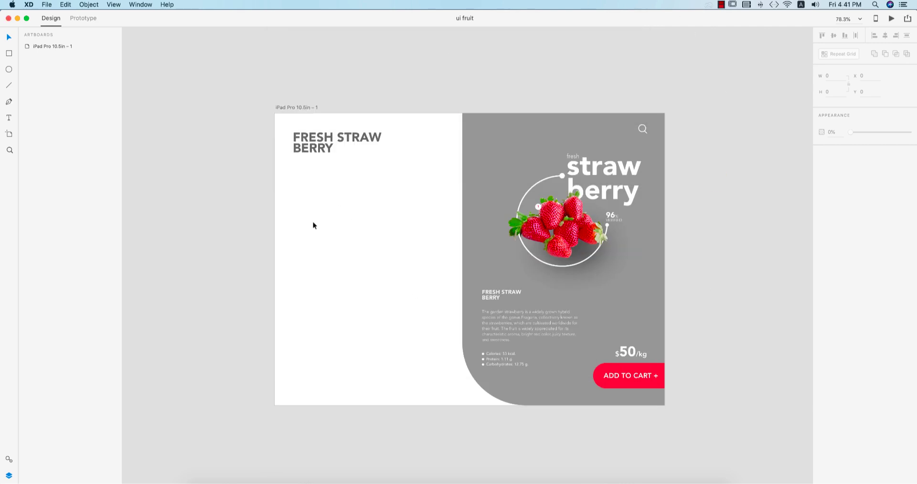
Shift the large heading on the white side slightly left to about X 40.
left_click_drag(379, 272, 436, 262)
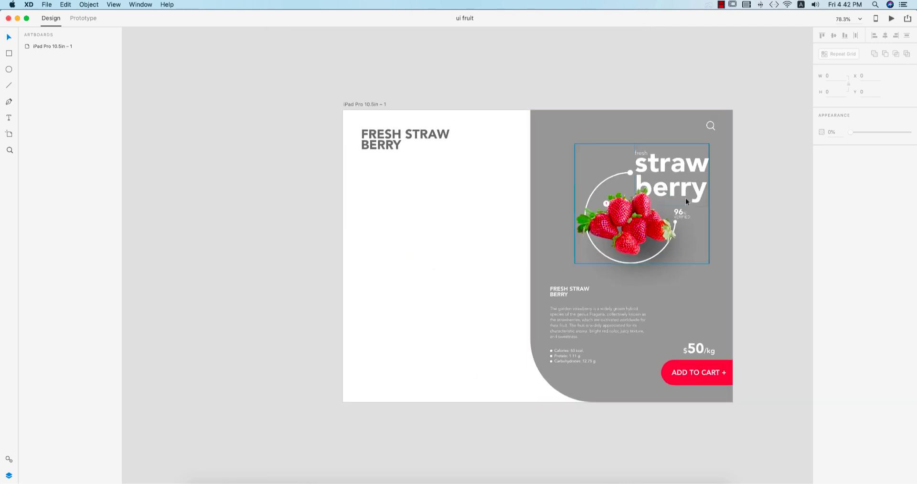
left_click(761, 328)
left_click_drag(421, 138, 417, 143)
left_click(450, 184)
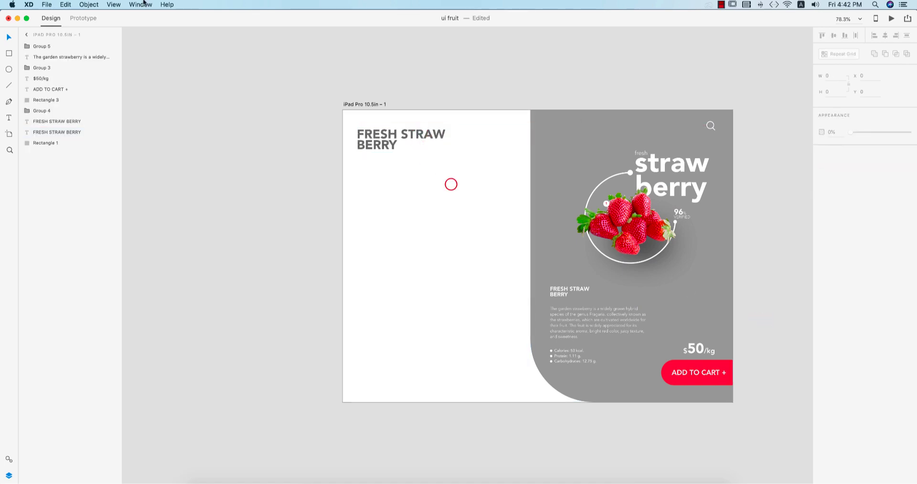
Import bag.svg, check.svg and heart (1).svg from the 11-6-2020 folder on the Apps And Work drive.
left_click(46, 4)
left_click(64, 111)
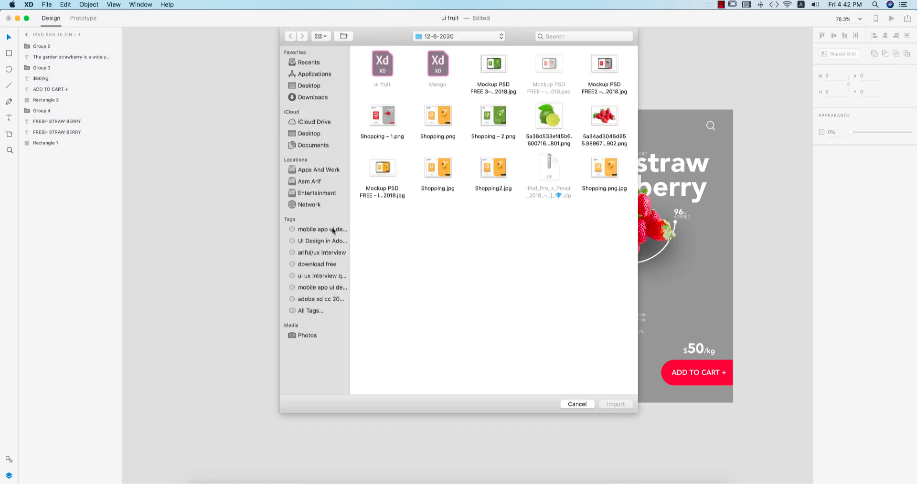
left_click(317, 170)
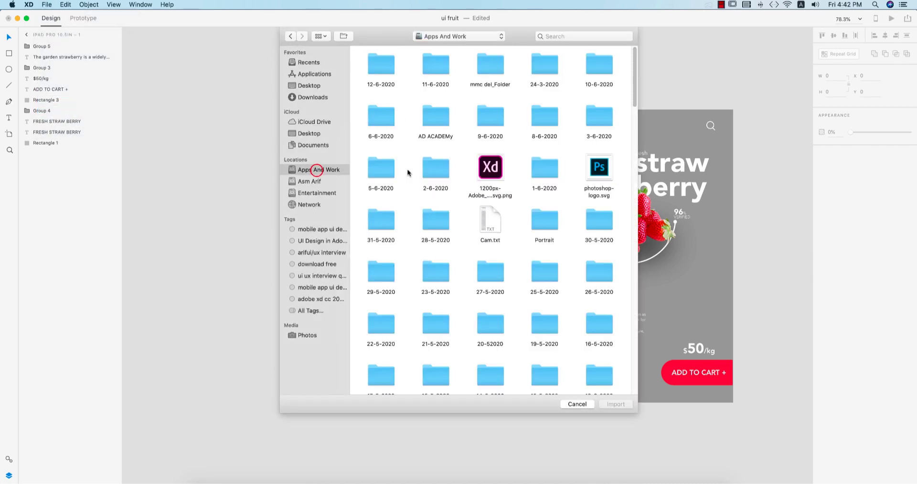
double_click(434, 67)
left_click(436, 67)
left_click(492, 64, "super")
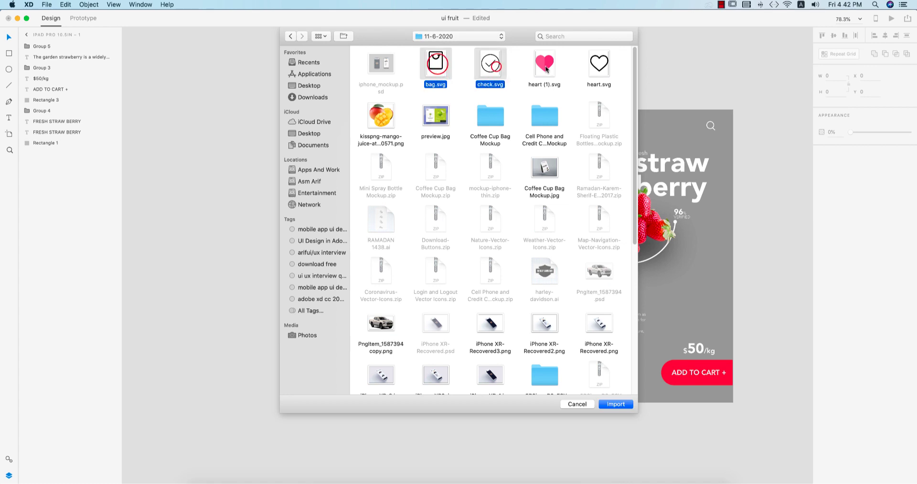
left_click(544, 65, "super")
left_click(615, 404)
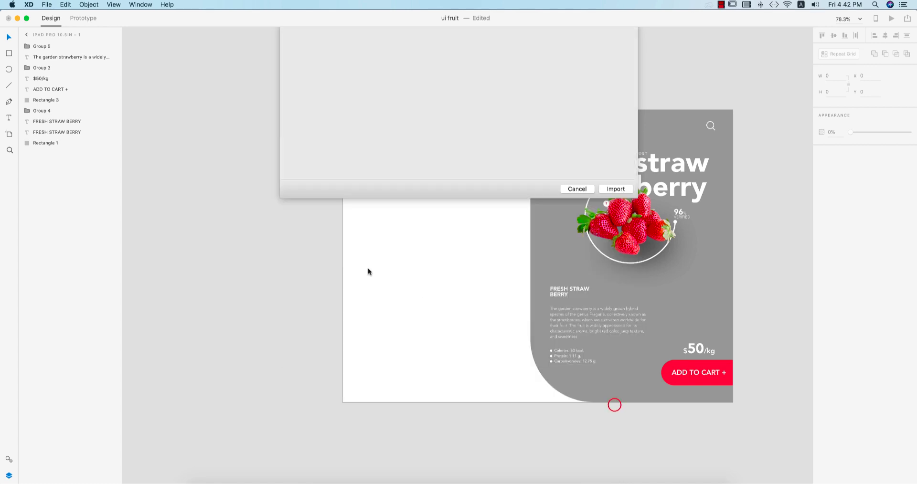
Scale the three imported icons down together and park them on the pasteboard beside the artboard.
left_click_drag(701, 264, 503, 266)
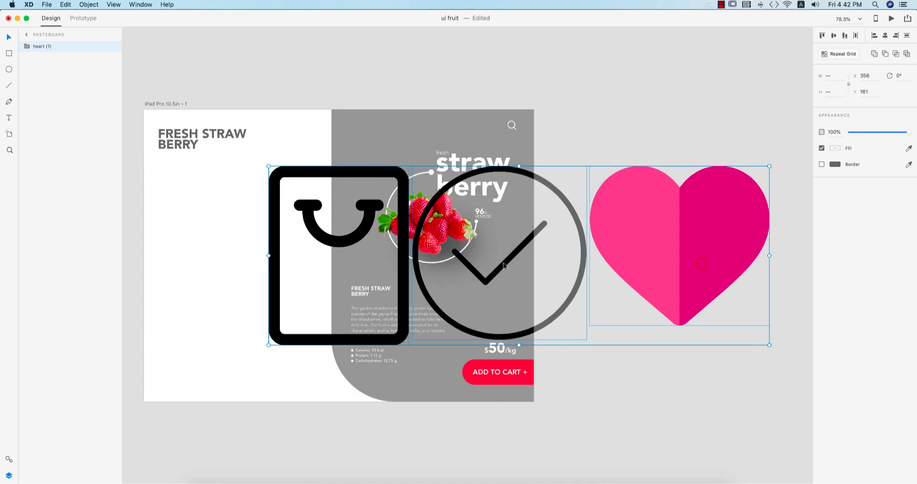
left_click_drag(770, 256, 287, 142)
left_click(637, 186)
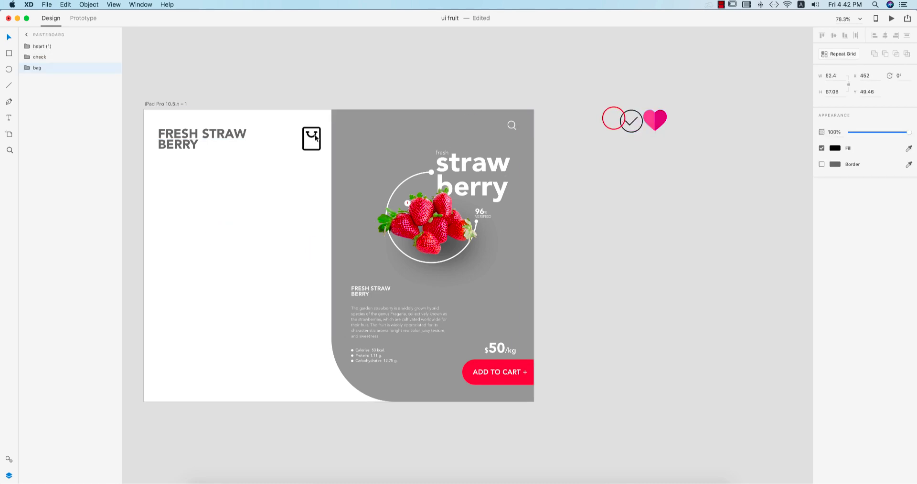
Shrink the bag icon and place it on the white side, opposite the large heading near the grey panel.
scroll(457, 187, "left", 5)
scroll(456, 187, "up", 1)
left_click_drag(457, 187, 456, 170)
Align the top edges of the bag icon, the large heading and the search icon.
left_click(369, 165, "shift")
left_click(658, 158, "shift")
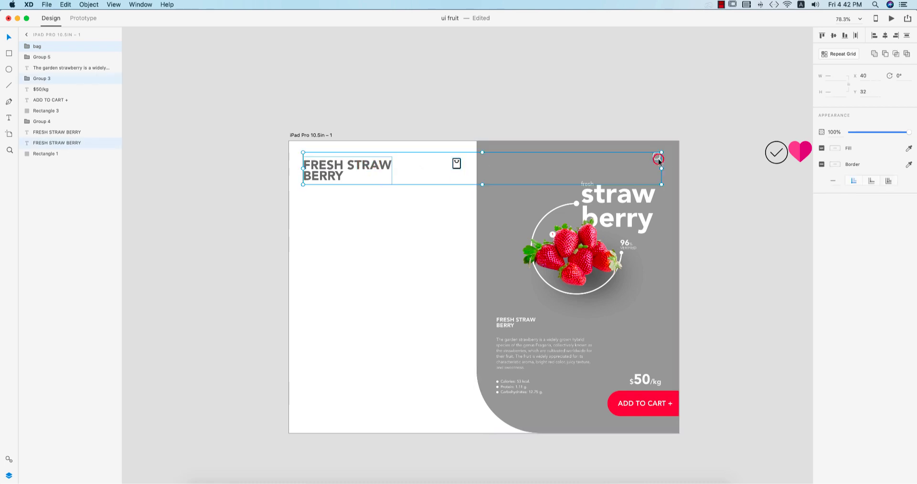
left_click(821, 36)
left_click(729, 90)
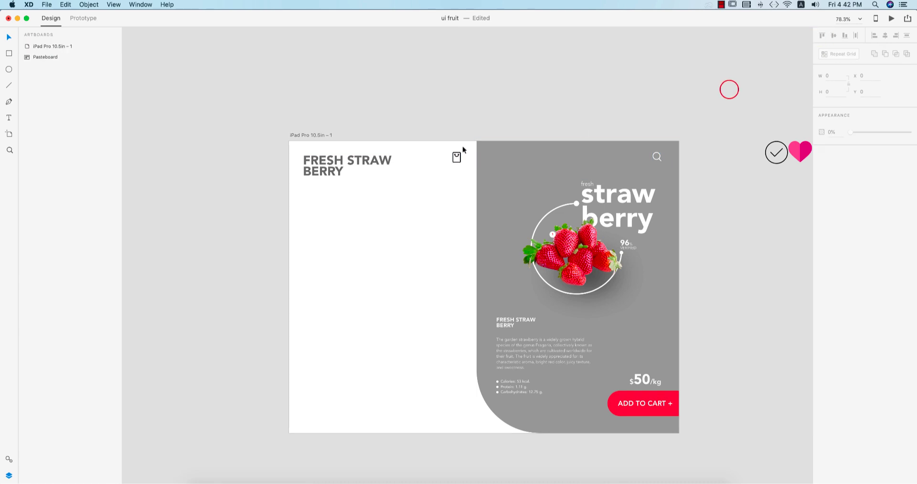
Draw a borderless 10 px circle over the bag icon's upper-right corner as a notification badge at about X 484.
scroll(462, 146, "up", 3)
scroll(462, 149, "up", 5)
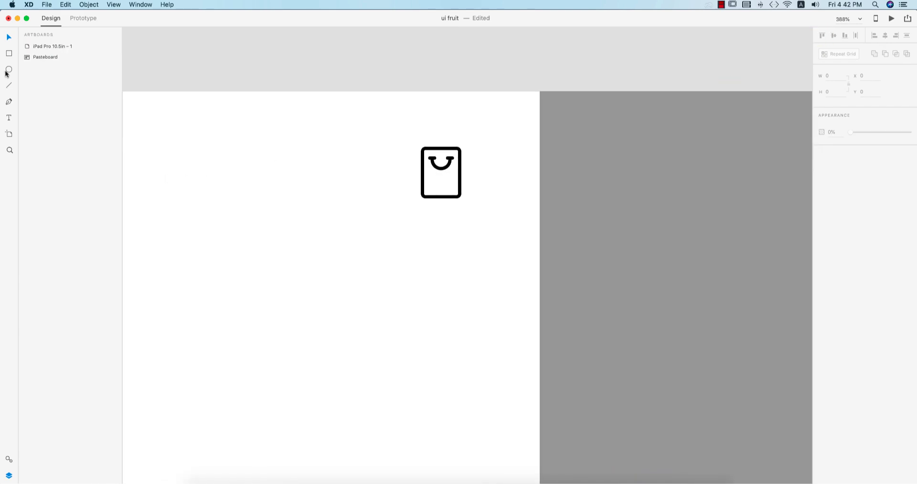
left_click_drag(456, 147, 466, 155)
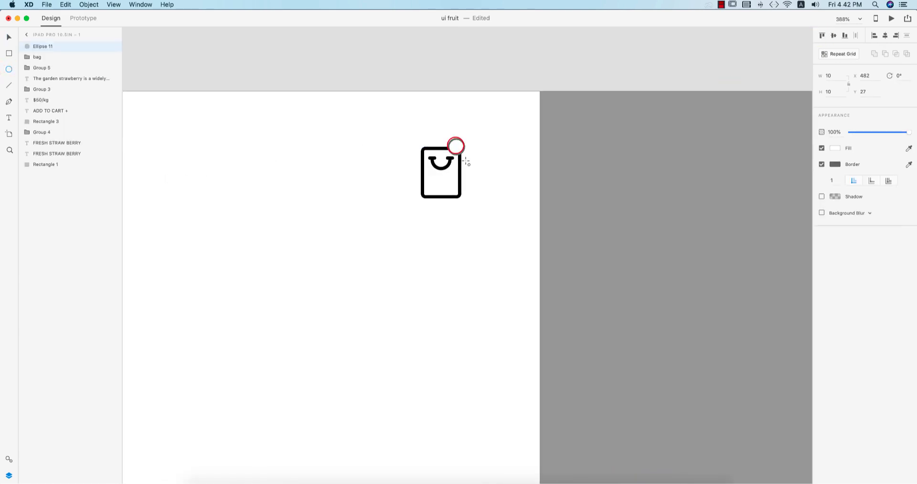
left_click(822, 164)
left_click_drag(505, 176, 342, 178)
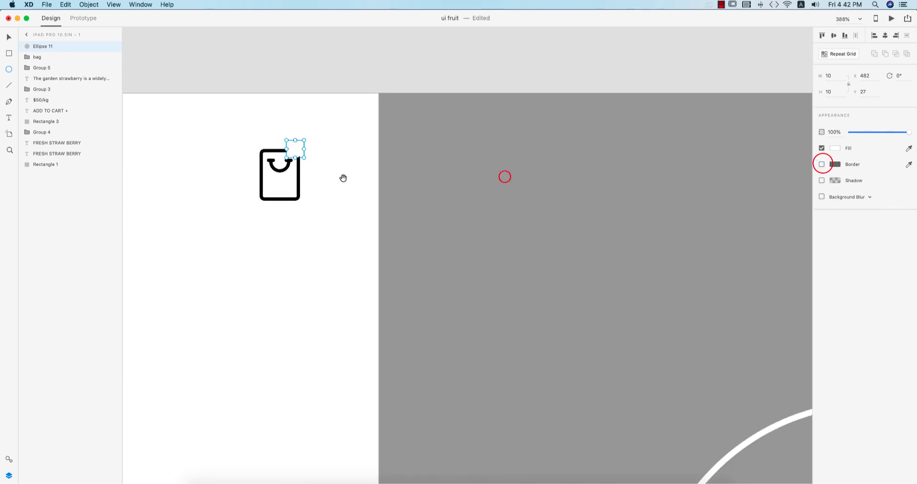
left_click_drag(295, 152, 300, 153)
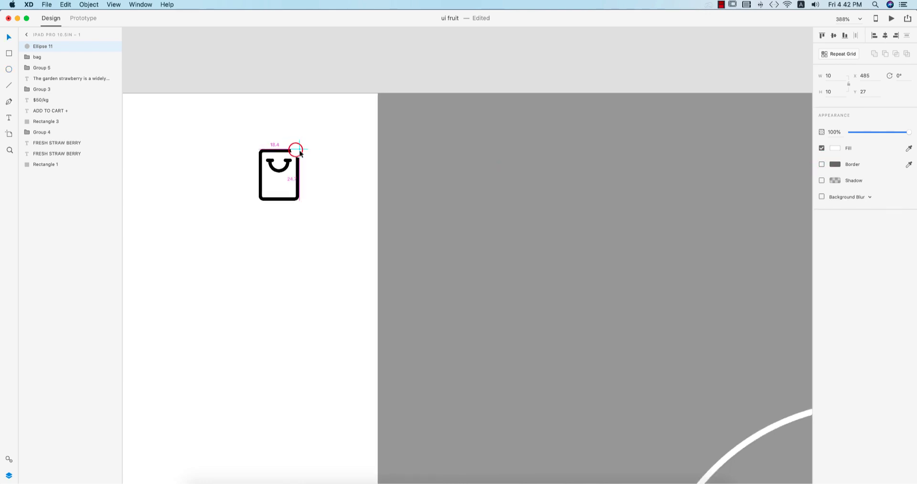
Fill the bag's badge circle with the red sampled from the ADD TO CART button.
scroll(357, 167, "down", 5)
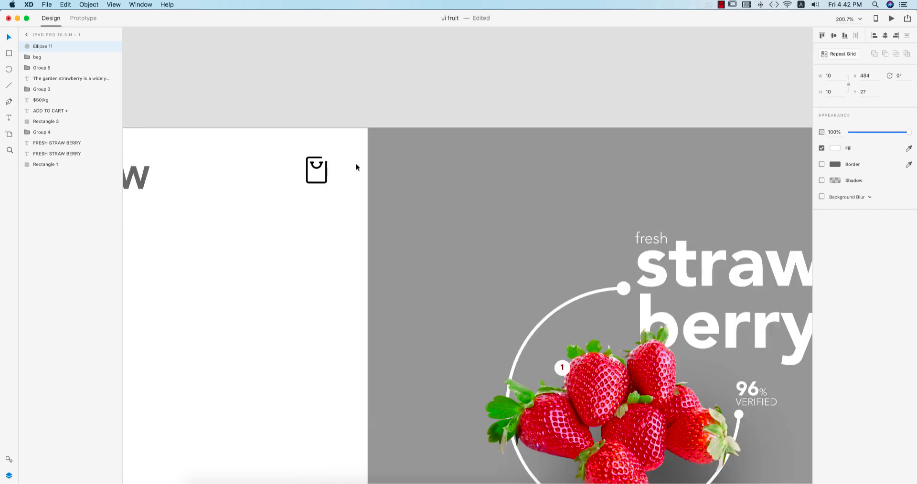
key("super+0")
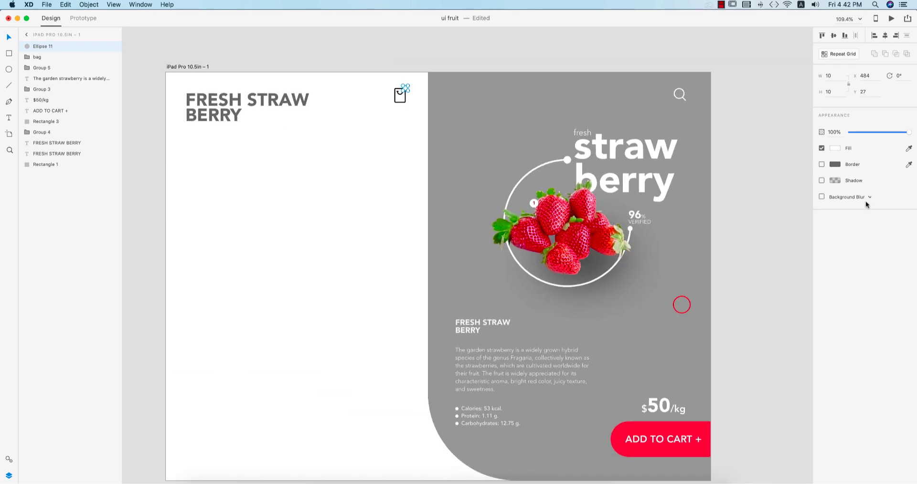
left_click(908, 150)
left_click(616, 433)
left_click(298, 239)
left_click_drag(382, 153, 470, 160)
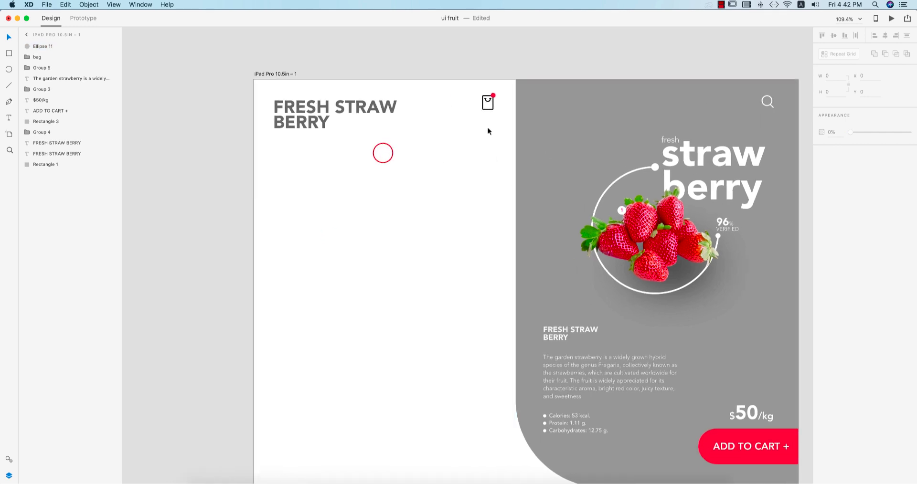
Draw a rectangular card about 276 by 333 px on the white side and round its corners to 37.
left_click(358, 102)
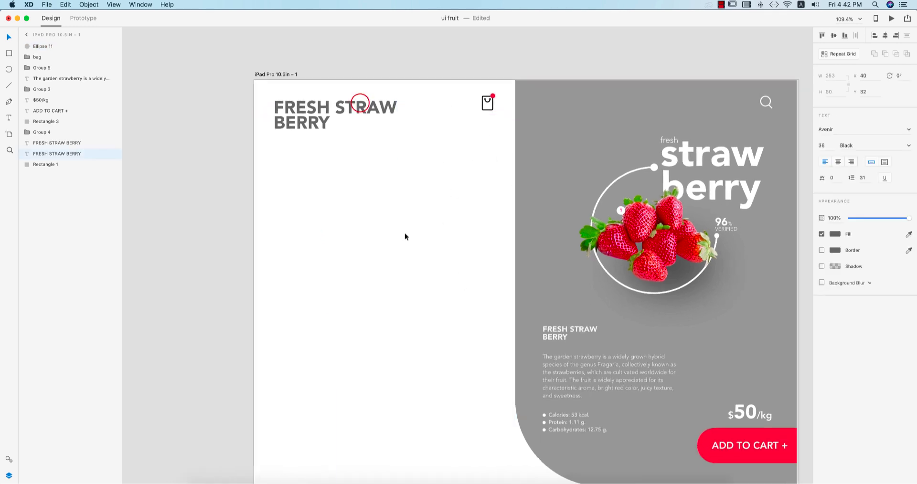
scroll(405, 233, "down", 3)
left_click(731, 284)
left_click(268, 201)
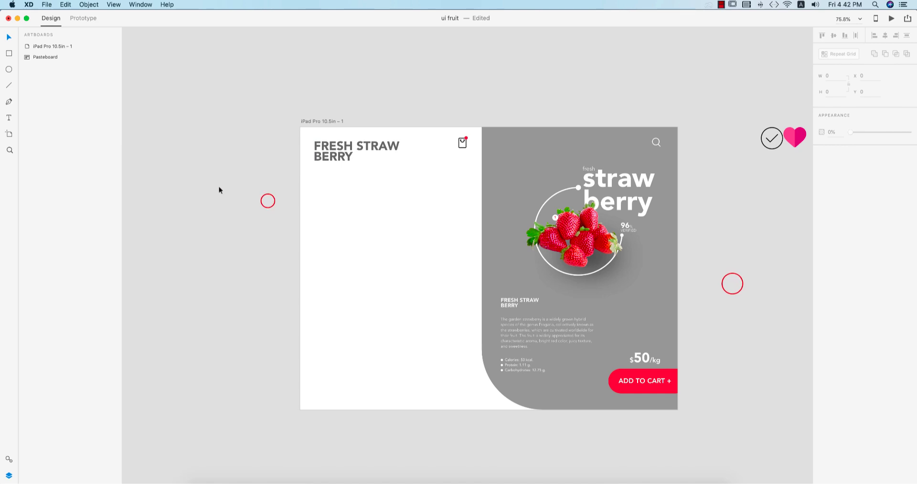
mouse_move(350, 225)
left_mouse_down()
mouse_move(415, 318)
mouse_move(396, 270)
left_mouse_up()
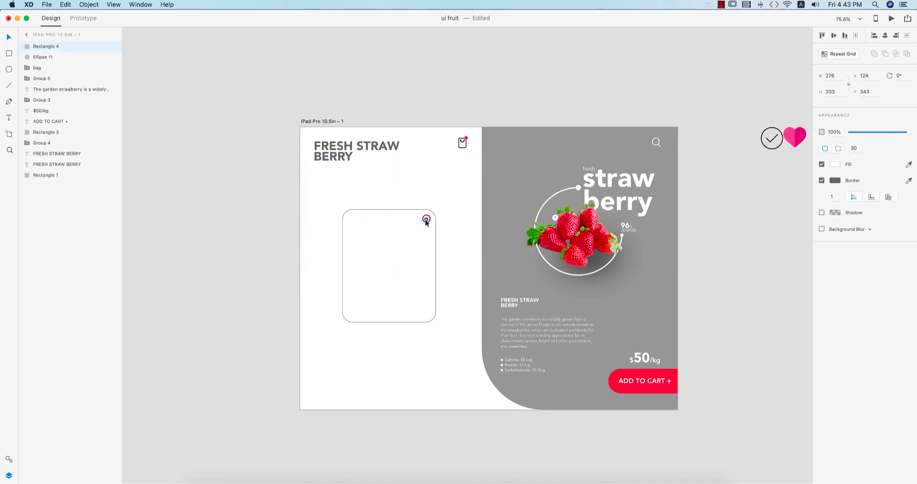
left_click(424, 222)
Remove the rounded card's border and fill it with light grey.
left_click(822, 180)
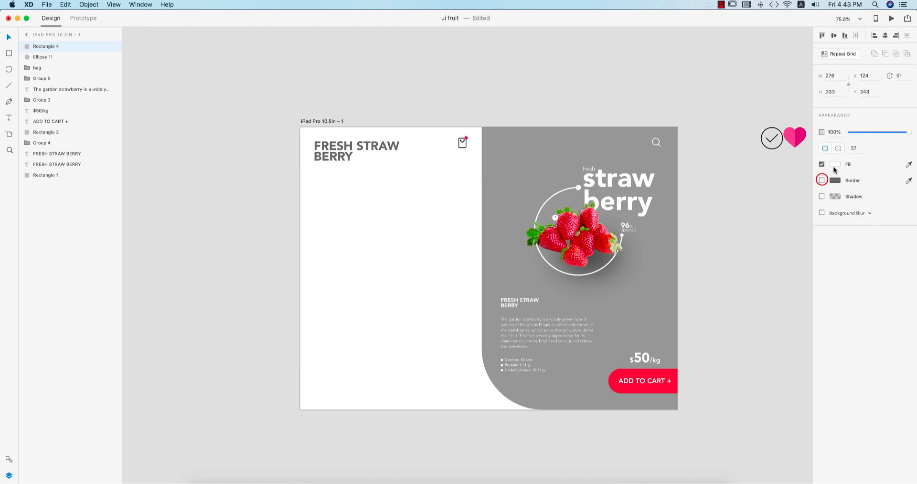
left_click(834, 165)
left_click_drag(723, 140, 721, 132)
left_click(793, 267)
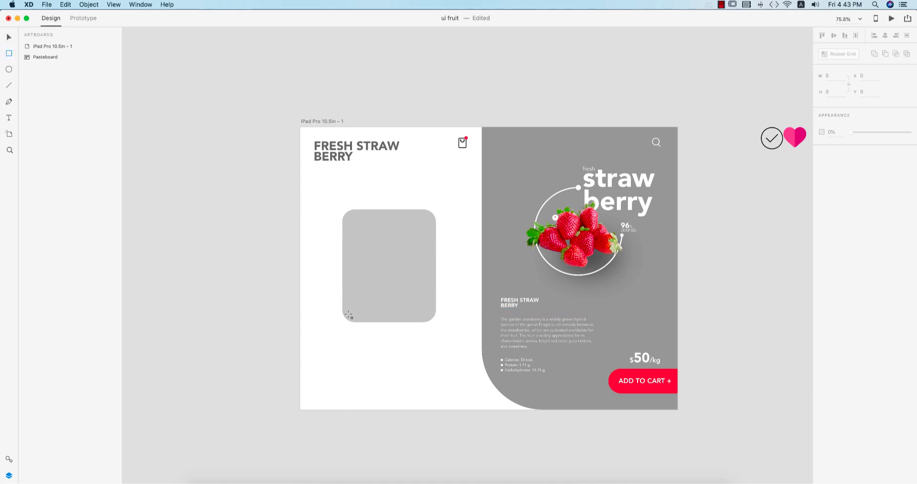
Draw a borderless black rectangle about 240 by 41 px across the card's bottom edge as a shadow.
left_click_drag(349, 315, 430, 328)
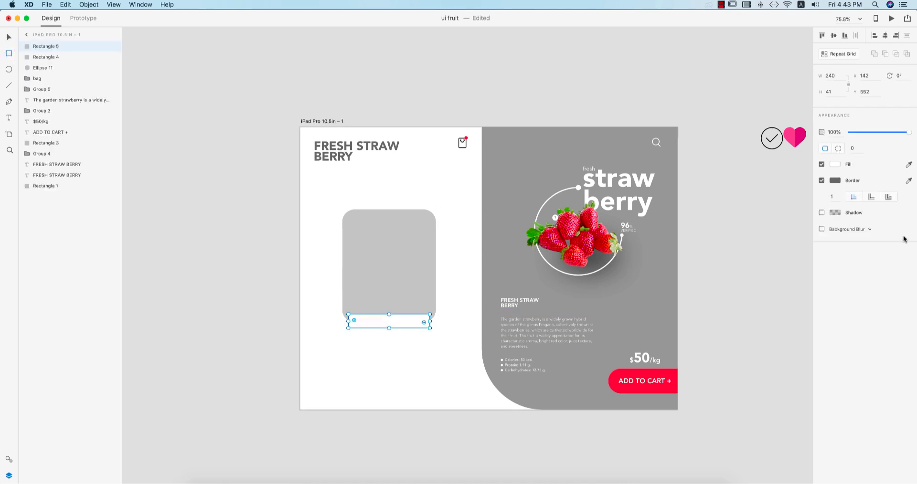
left_click(821, 180)
left_click(835, 165)
left_click(737, 180)
Apply an Object Blur of 28 to the black rectangle and send it behind the card.
left_click(848, 213)
left_click(839, 217)
left_click_drag(863, 226, 892, 228)
key("super+shift+bracketleft")
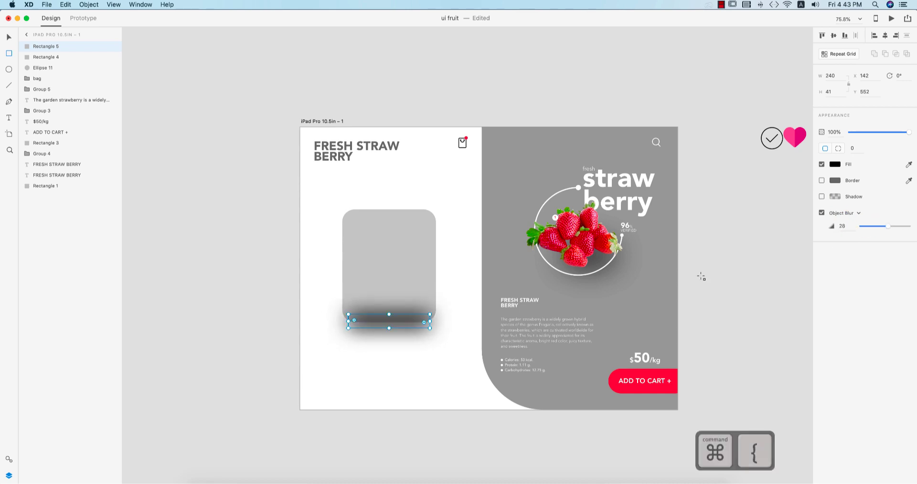
left_click(732, 310)
Narrow the blurred shadow rectangle slightly and centre it horizontally with the grey card.
scroll(383, 340, "up", 3)
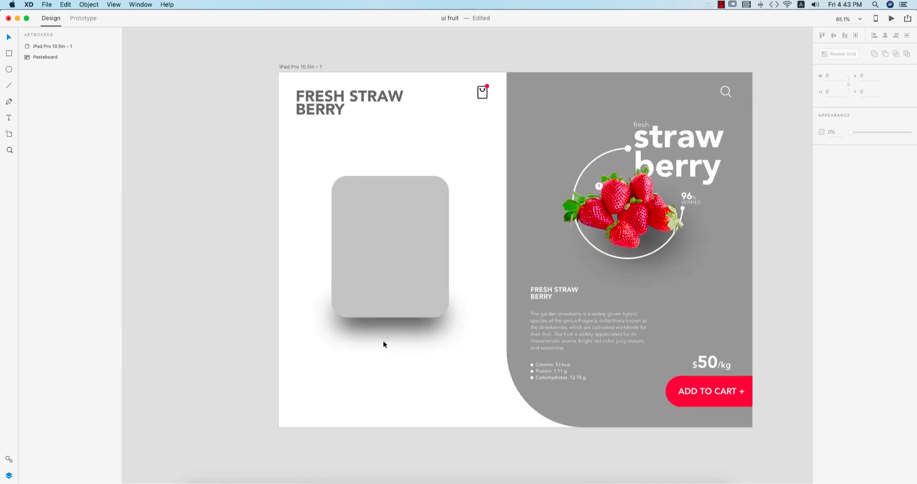
left_click(405, 331)
mouse_move(420, 324)
left_mouse_down()
mouse_move(440, 314)
mouse_move(432, 314)
left_mouse_up()
left_click(422, 255, "shift")
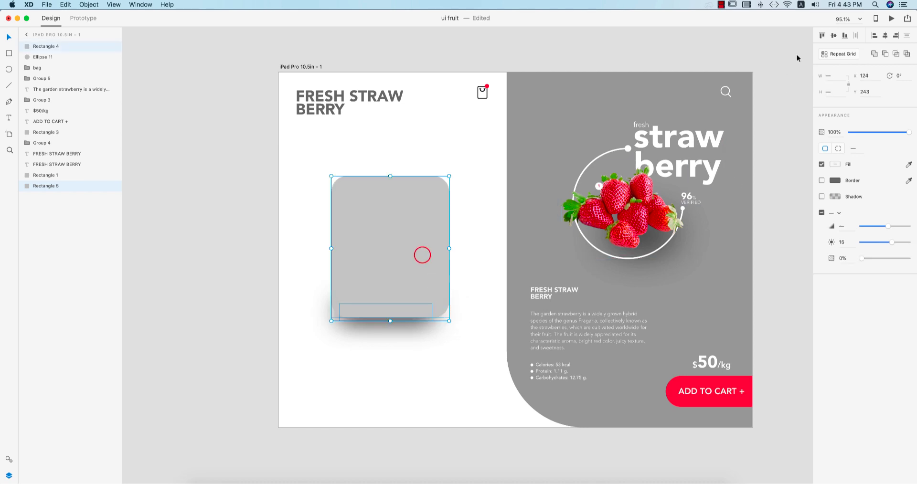
left_click(882, 37)
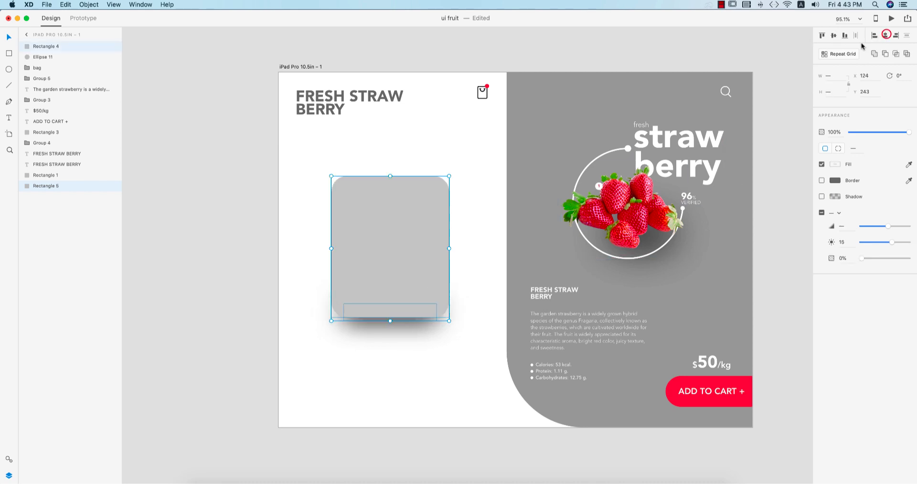
left_click(461, 435)
Reduce the grey card's corner radius to 22.
scroll(462, 435, "down", 3)
scroll(456, 430, "down", 2)
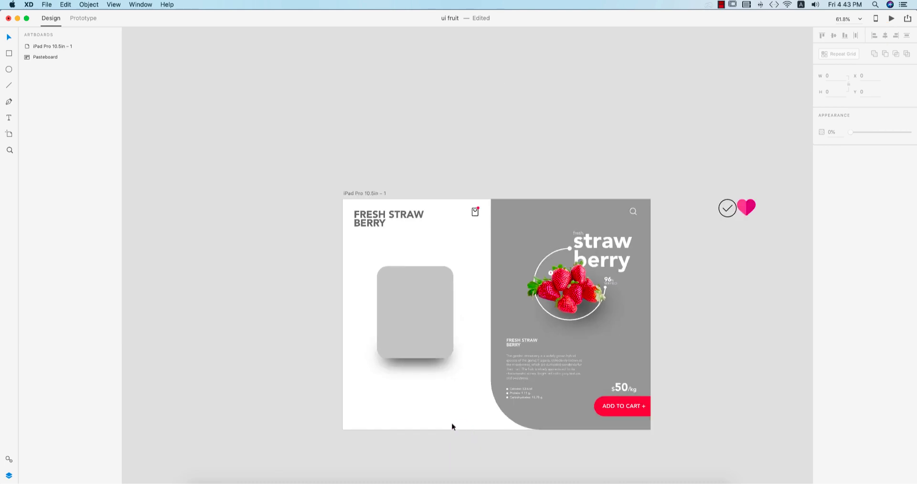
left_click(435, 299)
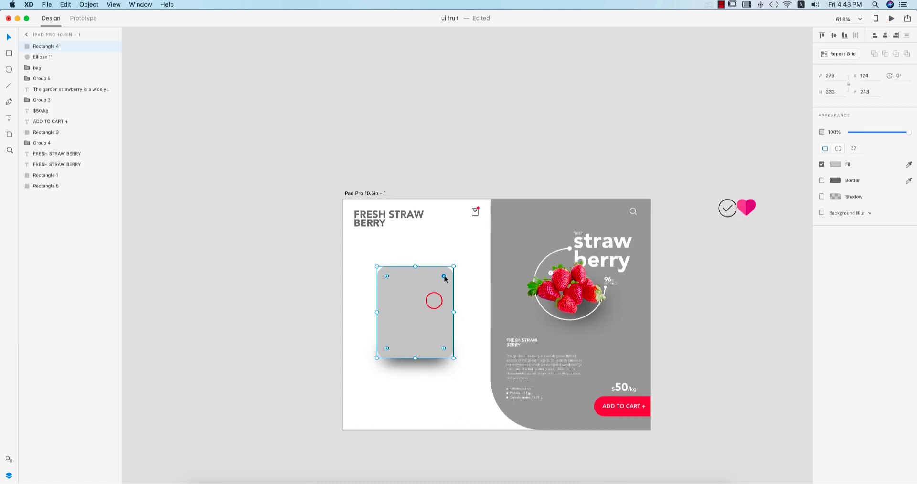
left_click_drag(444, 277, 452, 269)
left_click(463, 454)
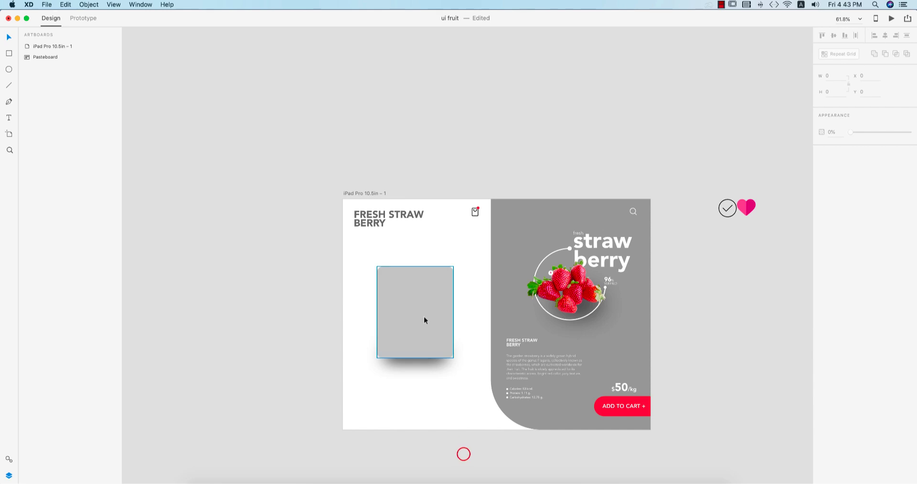
Draw a white circle about 188 px wide on the card and centre it horizontally and vertically.
scroll(423, 317, "up", 6)
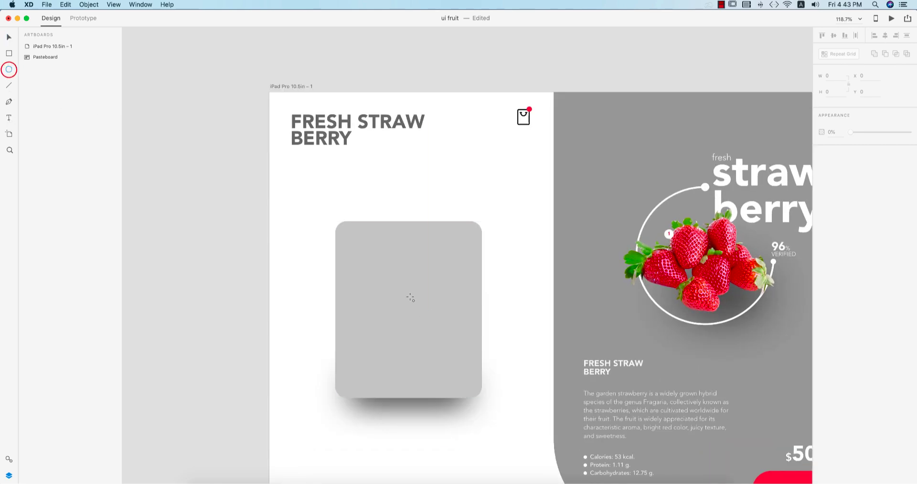
mouse_move(405, 296)
left_mouse_down()
mouse_move(446, 382)
mouse_move(458, 389)
mouse_move(454, 347)
left_mouse_up()
key("v")
left_click(473, 291, "shift")
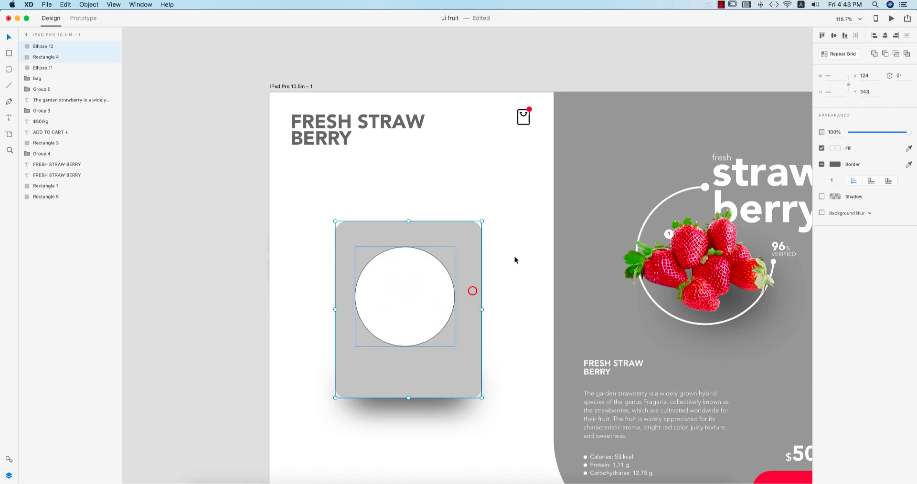
left_click(886, 35)
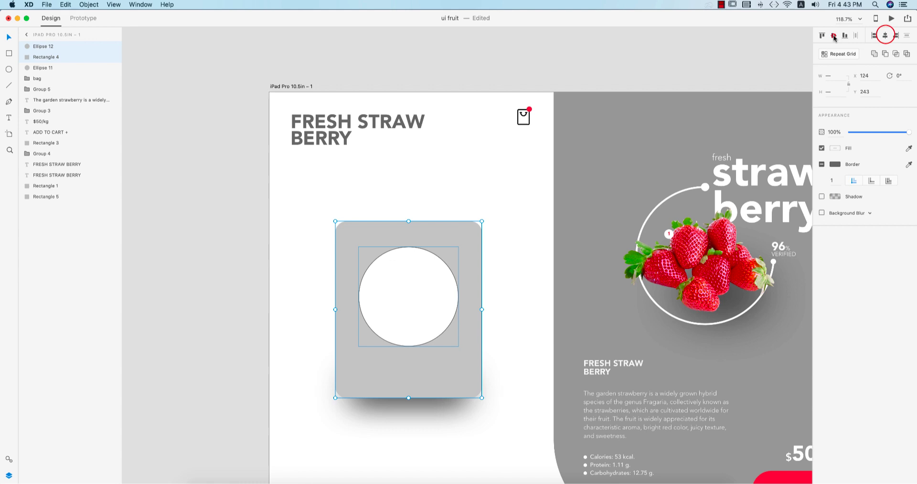
left_click(833, 36)
left_click(523, 208)
Remove the white circle's border and shrink it around its centre to about 170 px.
left_click(453, 300)
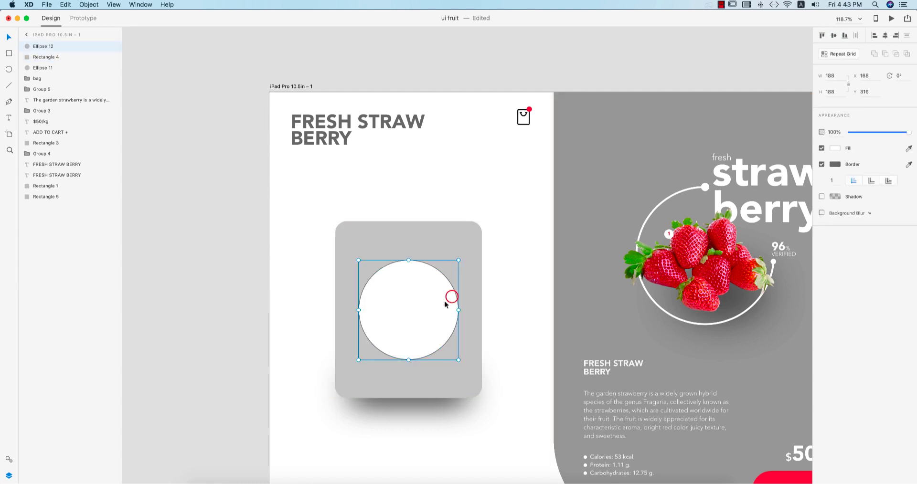
left_click(821, 165)
left_click(430, 292)
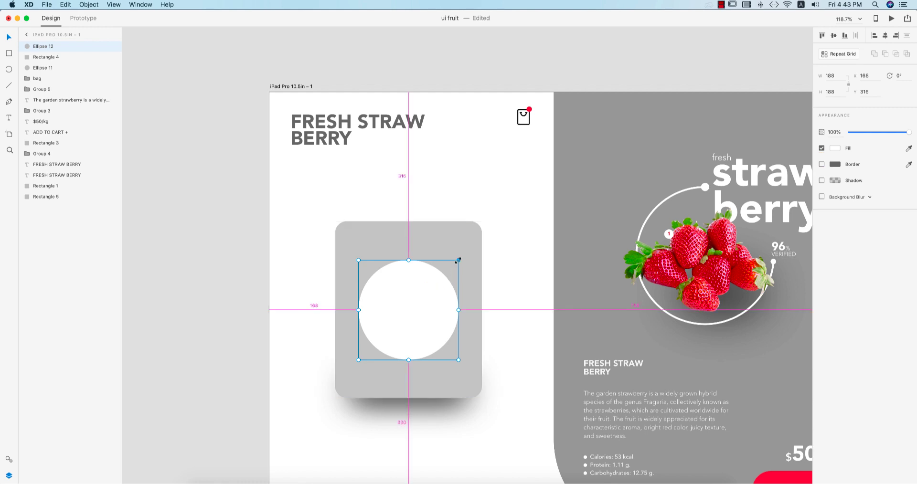
left_click_drag(457, 260, 454, 264)
Paste a copy of the circle, enlarge it to about 192 px, and make it an unfilled ring with a white border.
key("super+v")
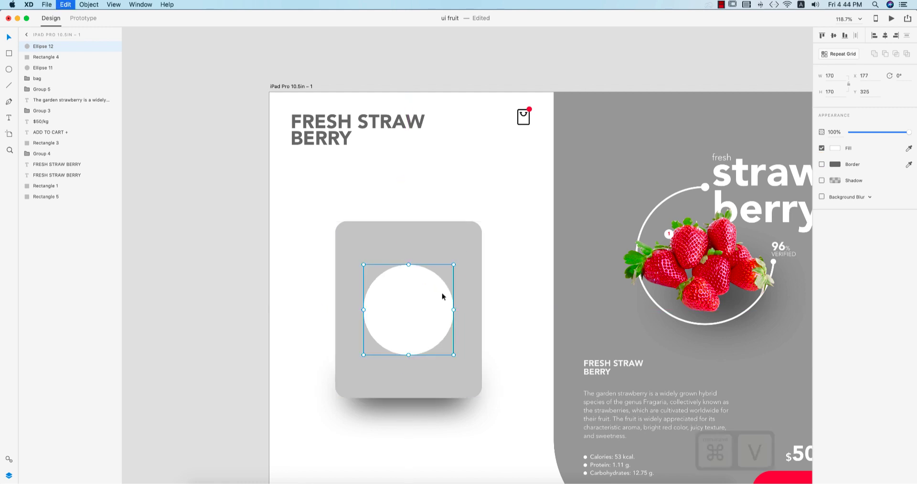
left_click_drag(454, 265, 462, 259)
left_click(821, 164)
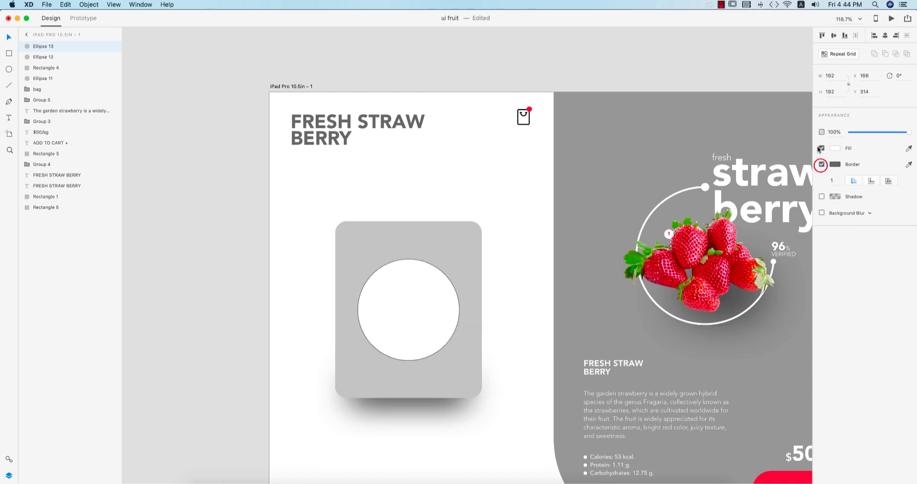
left_click(821, 148)
left_click(455, 325)
left_click(909, 165)
left_click(405, 302)
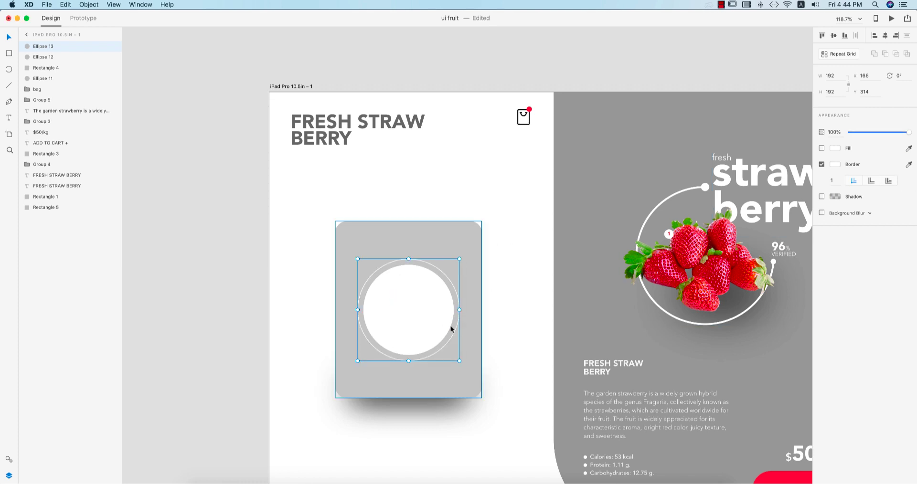
Centre the ring and the white circle on the card, then group the two circles.
left_click(436, 319, "shift")
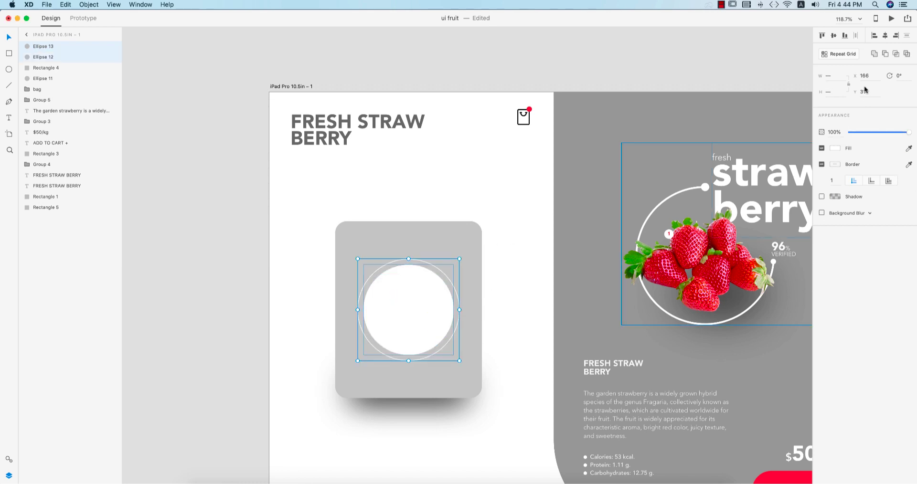
left_click(473, 266, "shift")
left_click(883, 35)
left_click(836, 35)
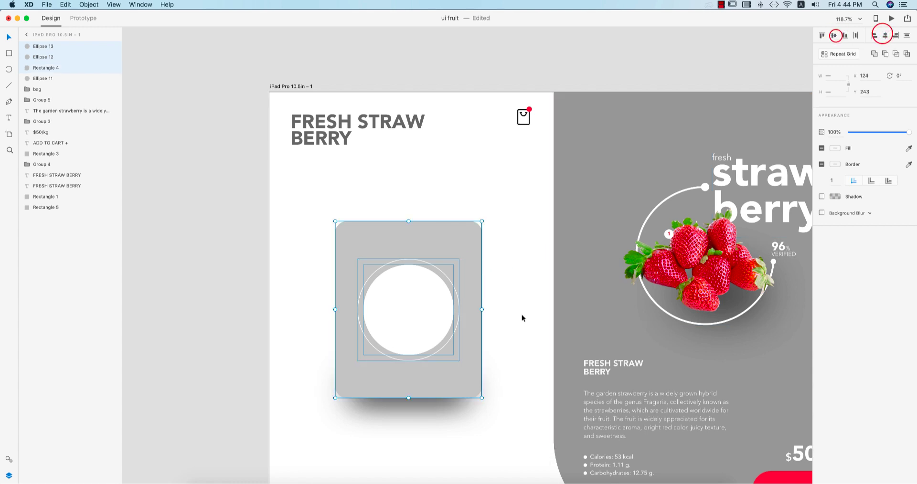
left_click(482, 339, "shift")
key("super+g")
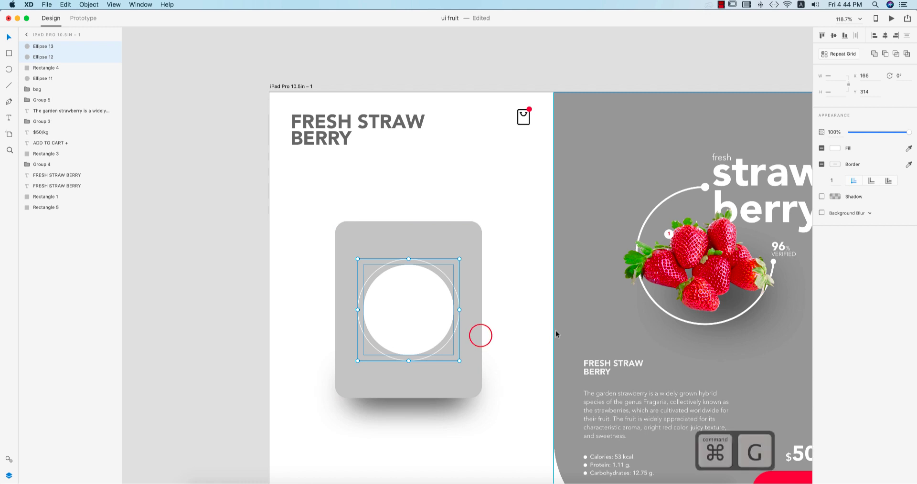
left_click(526, 330)
Copy the strawberry image from the product panel and scale the copy down to fit inside the card's white circle.
left_click(702, 267)
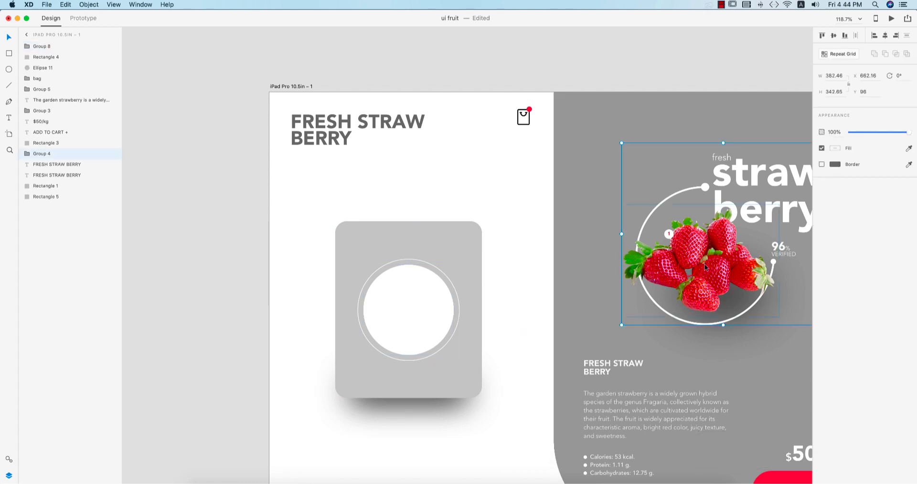
double_click(706, 266)
key("super+c")
left_click(501, 319)
key("super+v")
left_click_drag(723, 277, 443, 334)
left_click_drag(515, 372, 420, 329)
left_click(402, 285)
left_click(523, 382)
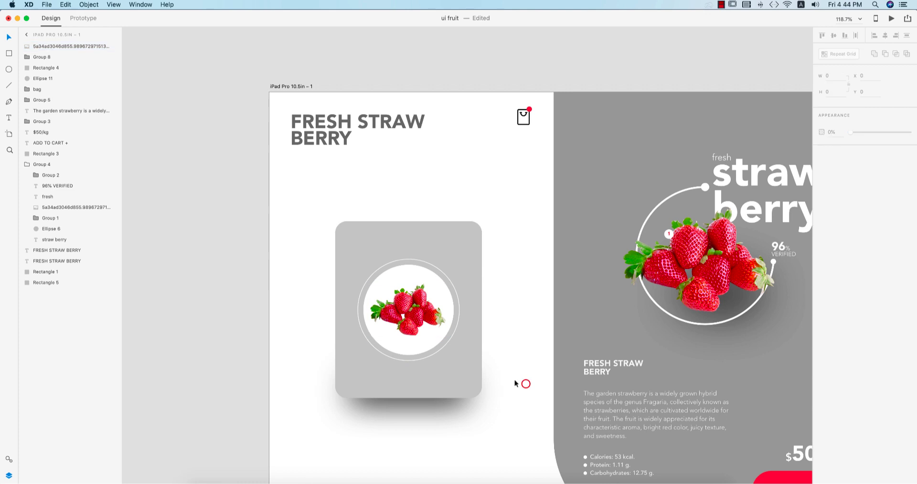
Turn on a shadow for the white circle inside the card's circle group.
left_click(448, 306)
left_click(503, 322)
left_click(454, 309)
double_click(453, 310)
left_click(822, 181)
left_click(524, 320)
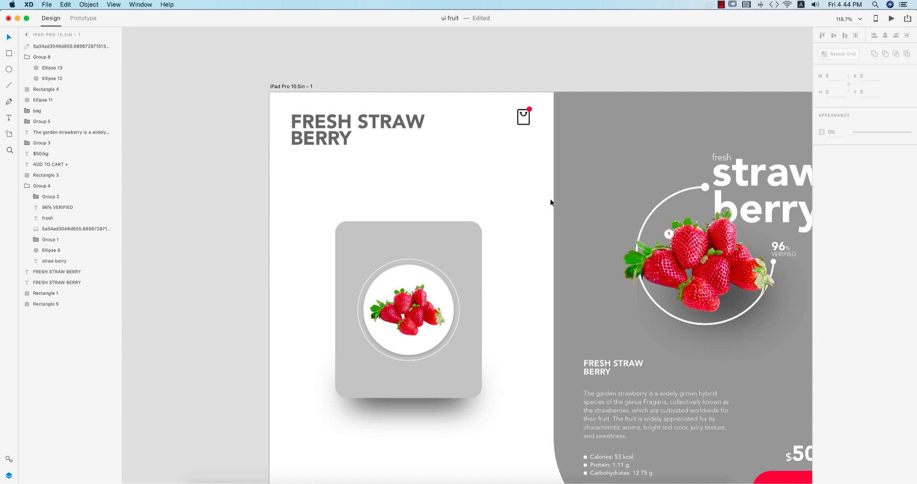
Duplicate the pink heart icon into the card's upper-right corner and shrink it to about 15 px wide.
scroll(580, 262, "down", 5)
left_click_drag(805, 188, 519, 249)
scroll(519, 248, "up", 10)
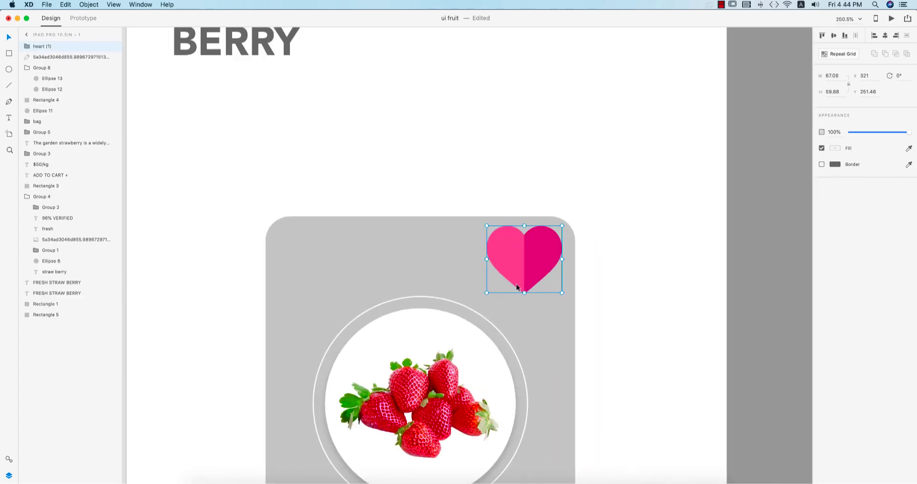
left_click_drag(524, 293, 546, 249)
scroll(547, 244, "down", 10)
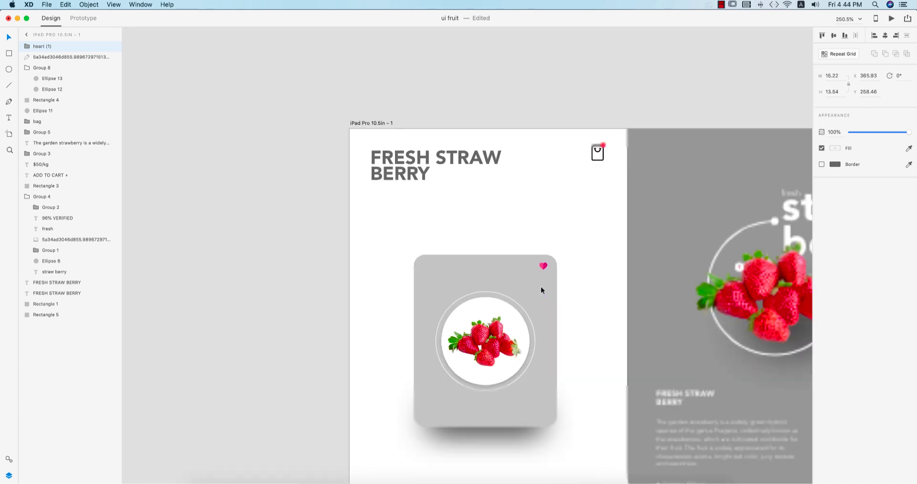
Clear the selection and save the document.
left_click(698, 311)
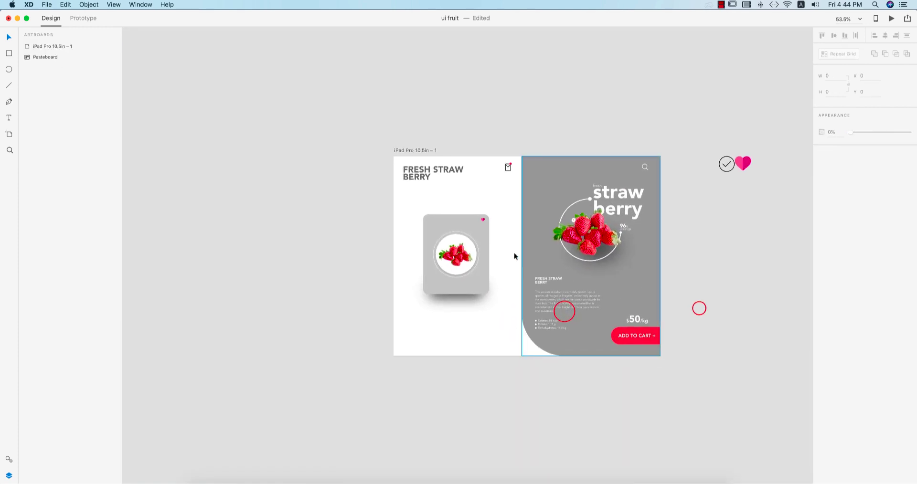
scroll(514, 253, "up", 3)
key("super+s")
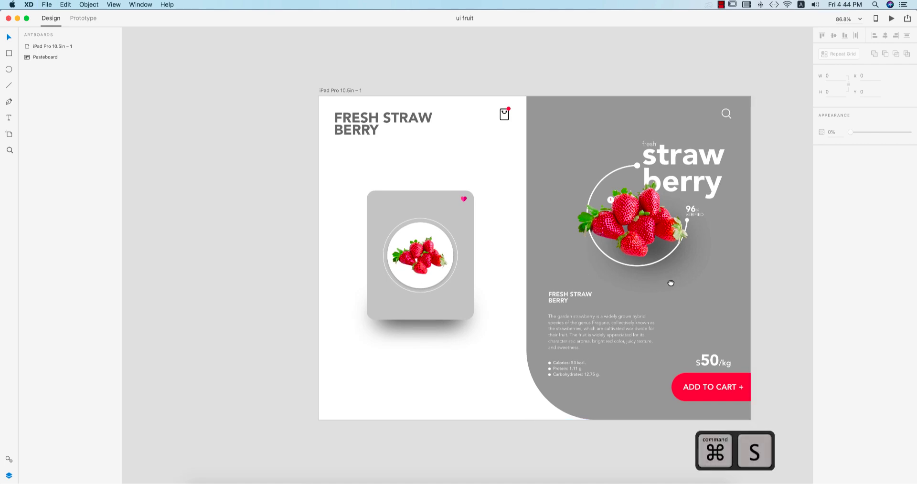
Fill the card with the grey sampled from the strawberry product panel.
scroll(671, 282, "right", 3)
left_click(403, 301)
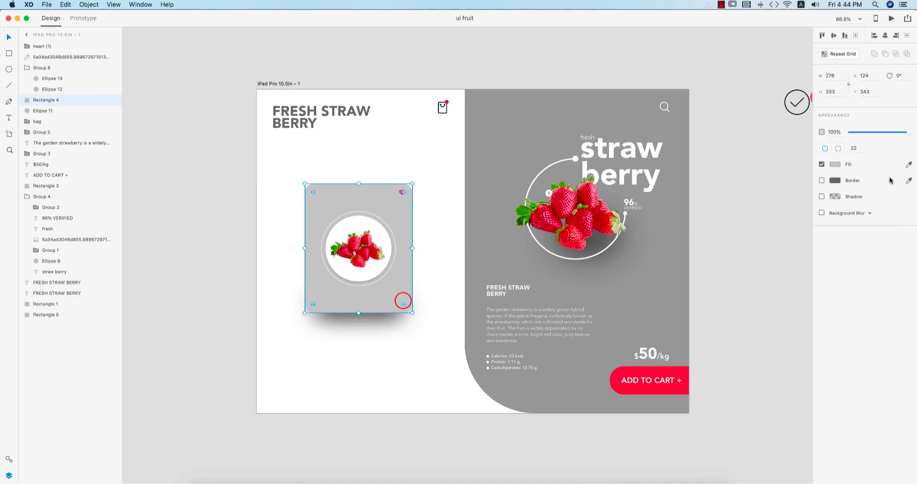
left_click(909, 165)
left_click(673, 251)
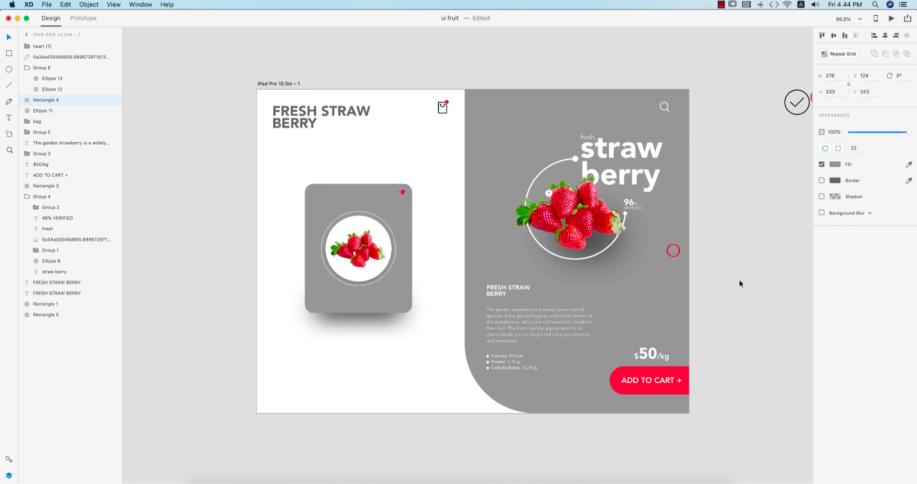
left_click(734, 280)
left_click(429, 280)
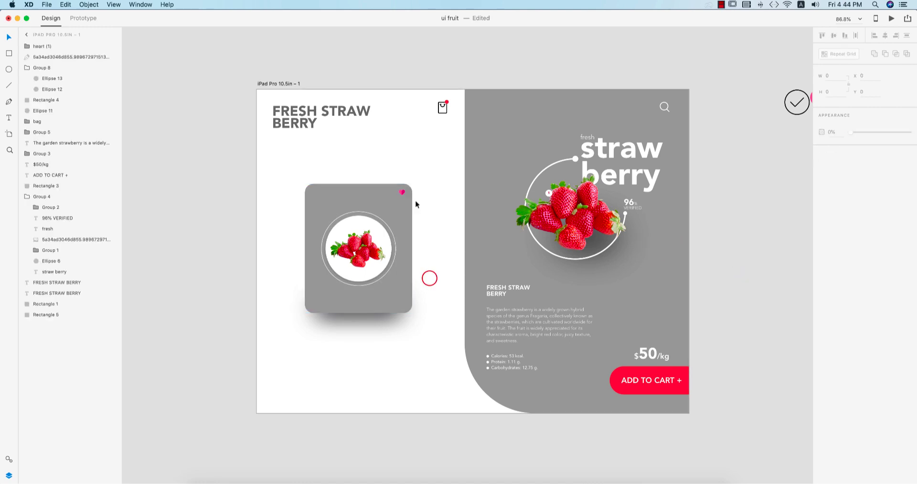
left_click(428, 229)
left_click(480, 206)
left_click(427, 238)
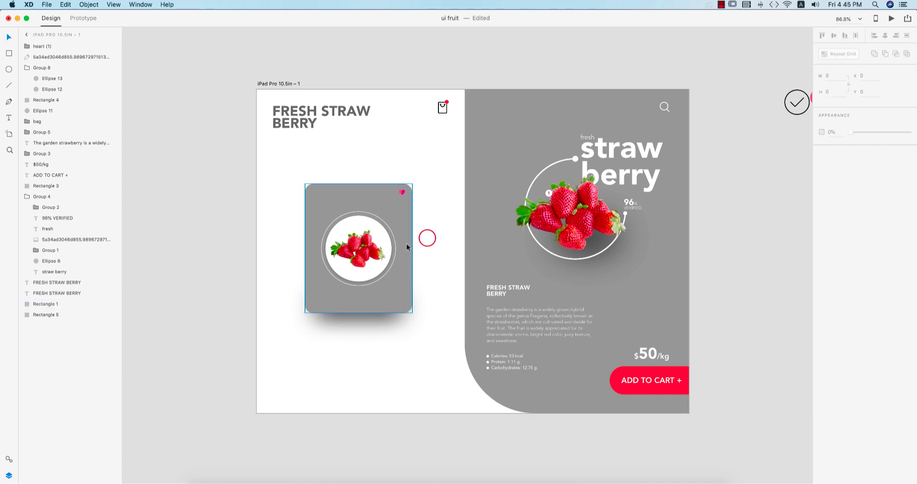
Duplicate the grey card, shrink the copy to 204 by 247, and place it partly behind the original's right edge.
left_click(402, 233)
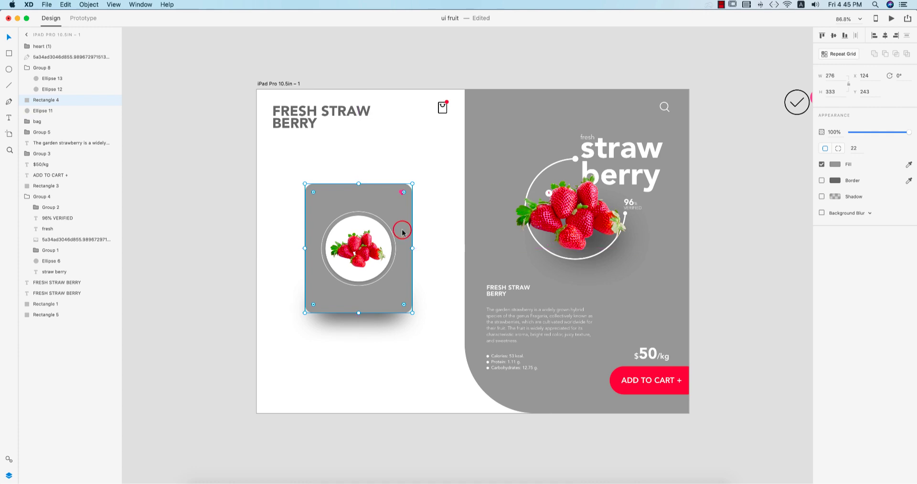
key("super+c")
key("super+v")
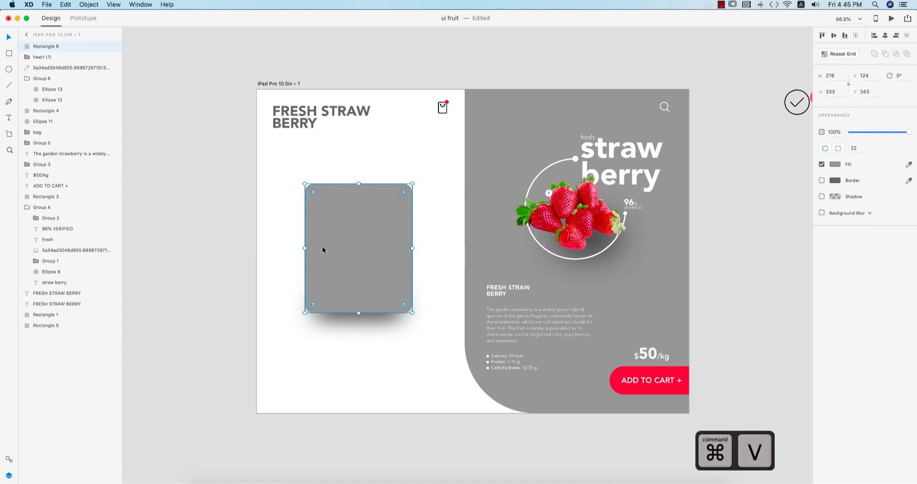
left_click_drag(305, 248, 400, 247)
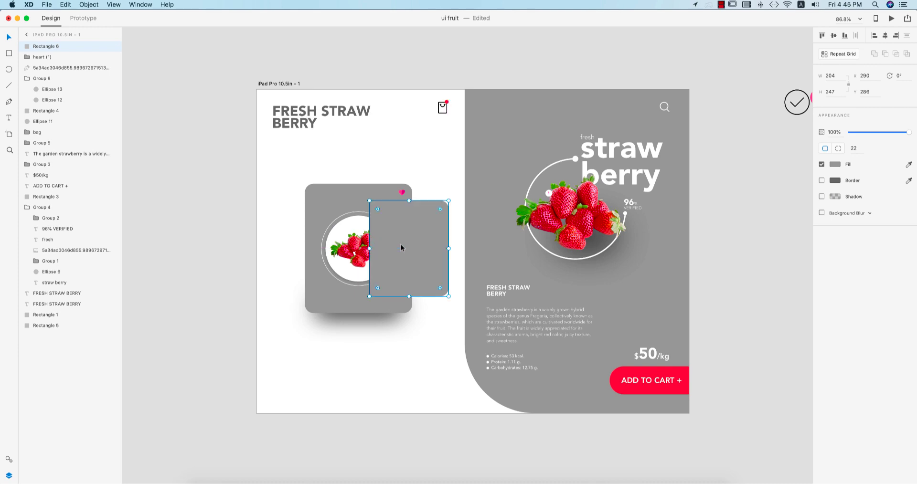
key("super+shift+bracketleft")
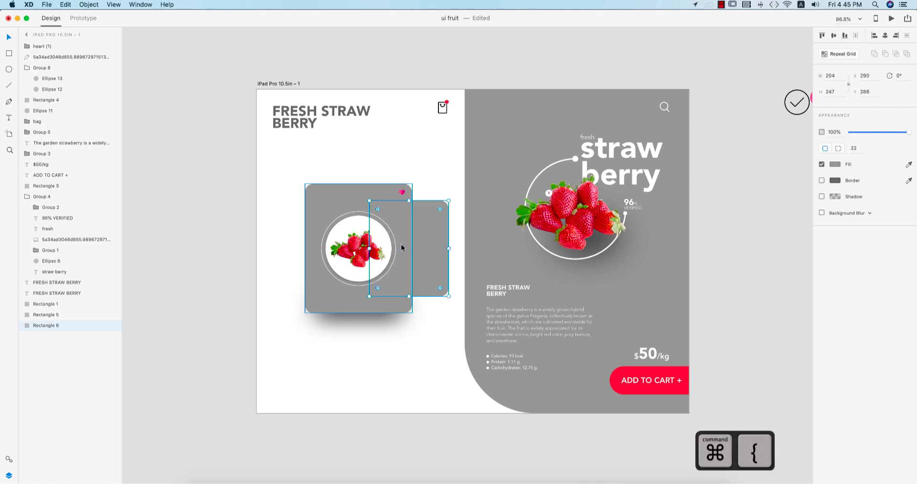
Fill the smaller card behind the main card with a light grey.
left_click(835, 164)
left_click_drag(728, 146, 727, 129)
left_click(773, 297)
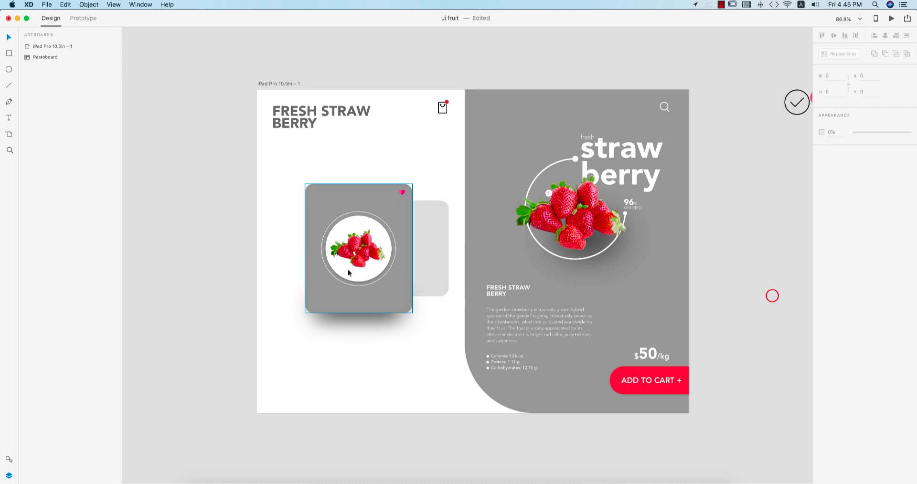
Duplicate the circle group and centre it horizontally and vertically on the light grey card below the main card.
left_click(388, 269)
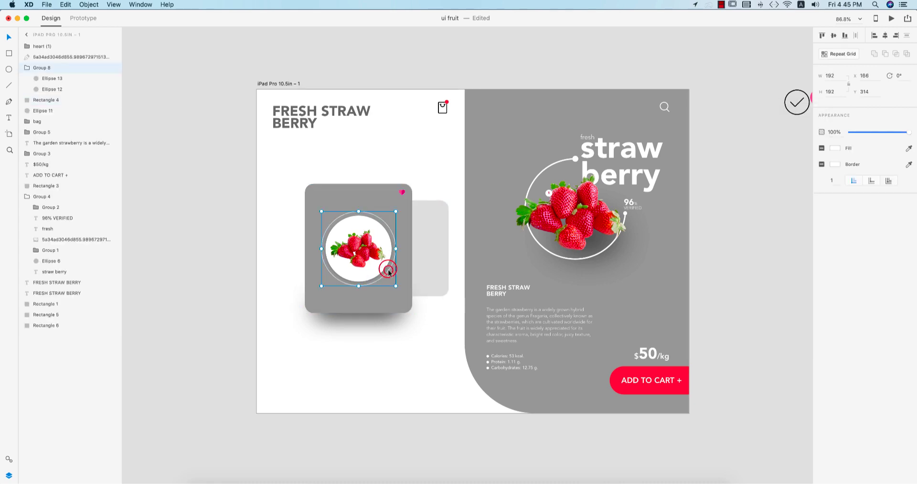
left_click_drag(388, 270, 500, 272)
left_click(430, 271, "shift")
left_click_drag(430, 271, 350, 391)
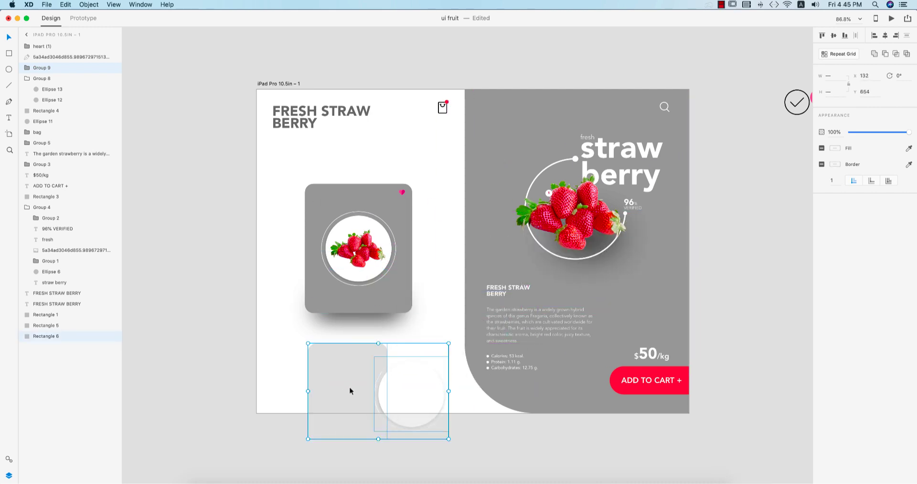
left_click_drag(297, 368, 436, 398)
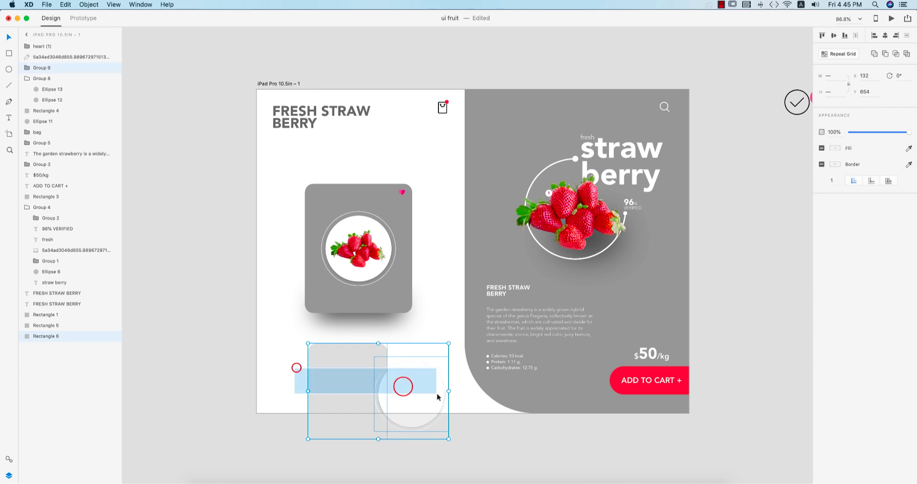
left_click(886, 36)
left_click(833, 36)
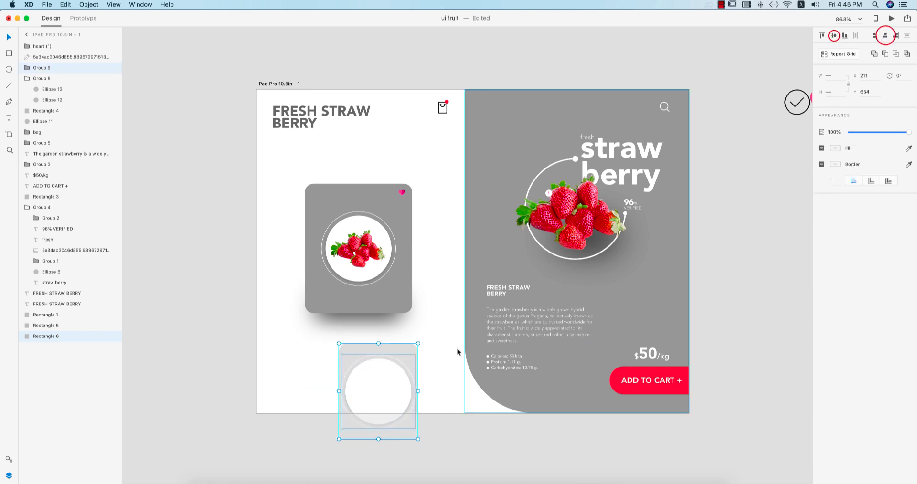
Group the light card with its circles and place one copy on each side behind the main card.
key("super+g")
left_click_drag(387, 385, 310, 248)
left_click(397, 259, "shift")
key("super+bracketleft")
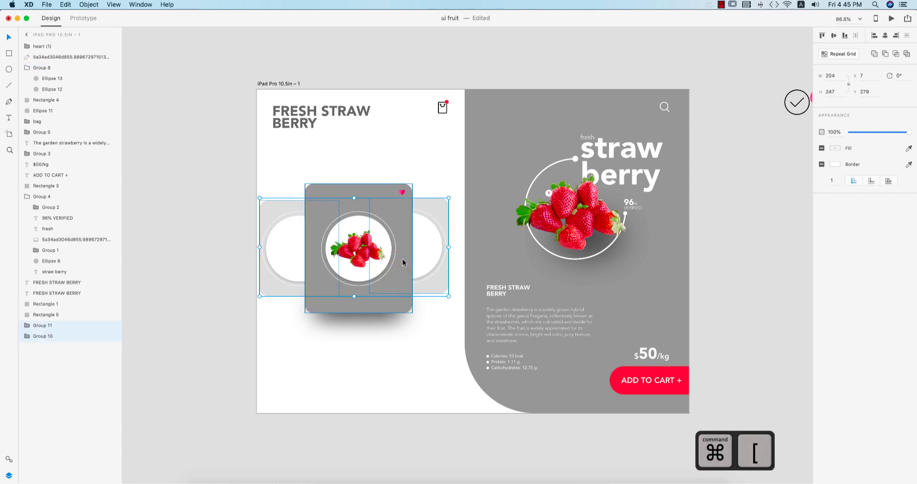
Tuck the right light card 50 px further behind the main card, to X 240.
left_click(422, 356)
left_click(432, 263)
key("shift+Left")
key("shift+Left")
key("shift+Left")
key("shift+Left")
key("shift+Left")
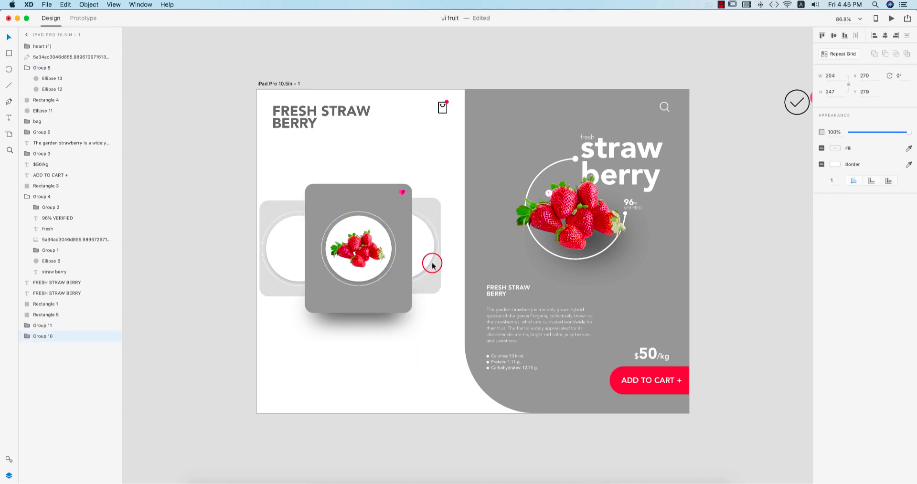
Tuck the left light card 70 px further behind the main card, to X 77.
left_click(285, 262)
key("shift+Right")
key("shift+Right")
key("shift+Right")
key("shift+Right")
key("shift+Right")
key("shift+Right")
key("shift+Right")
left_click(399, 349)
Turn on a shadow for the light grey rectangle inside both the right and the left side card groups.
left_click(428, 286)
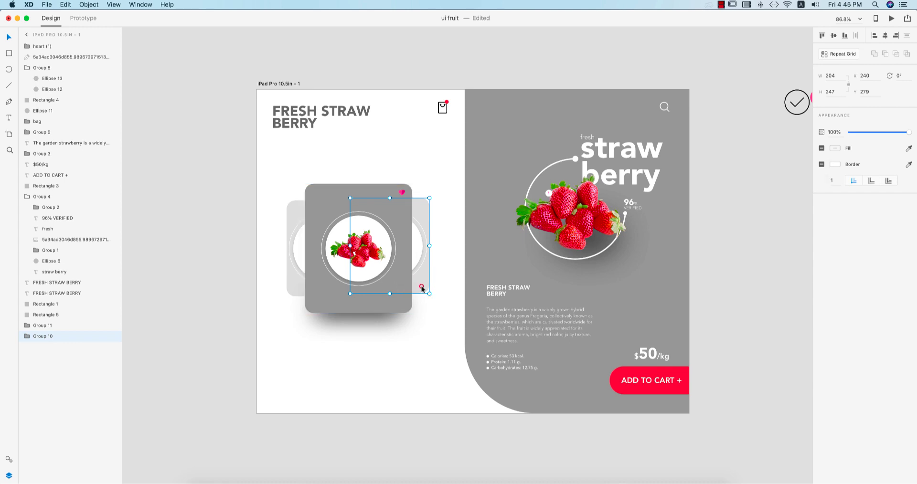
double_click(421, 286)
left_click(822, 196)
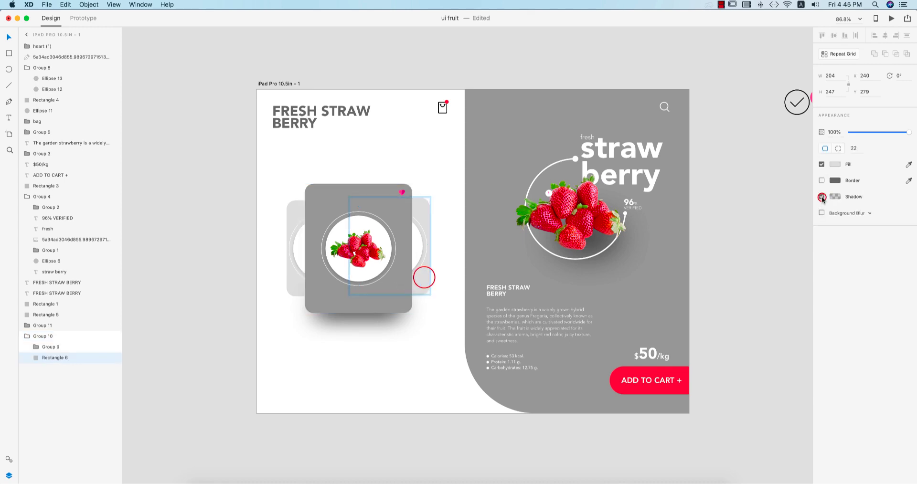
left_click(445, 365)
left_click(291, 289)
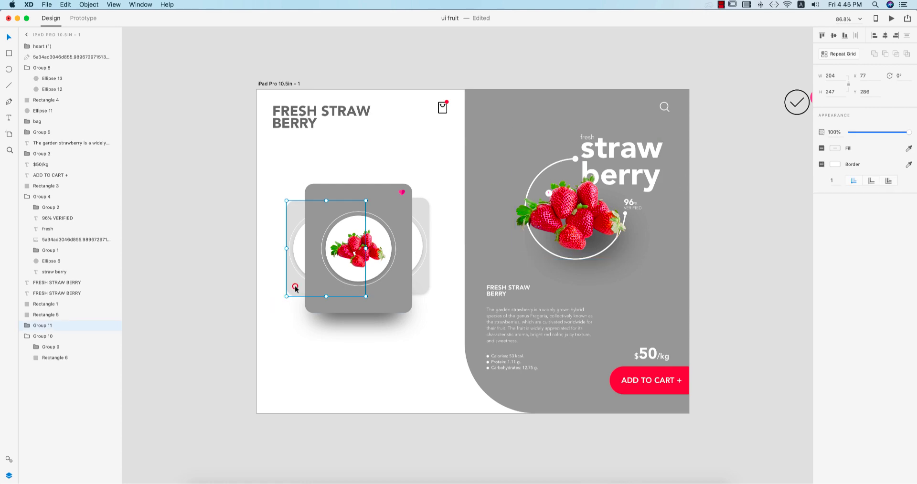
double_click(296, 287)
left_click(821, 196)
left_click(739, 295)
left_click(378, 349)
left_click(424, 283)
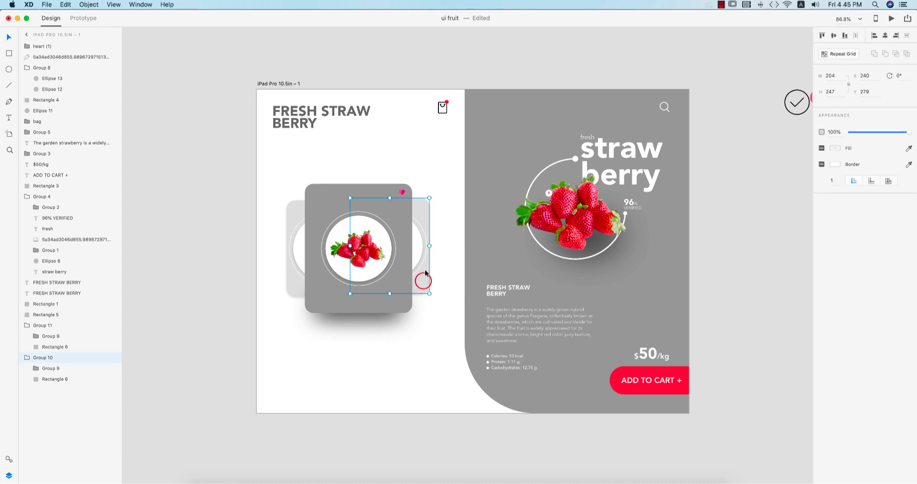
left_click(291, 280)
left_click(438, 317)
left_click(418, 367)
scroll(444, 348, "left", 3)
left_click_drag(325, 149, 494, 387)
left_click(479, 379)
Move the main card's circle group and strawberry image up together by 20 px.
scroll(402, 276, "up", 5)
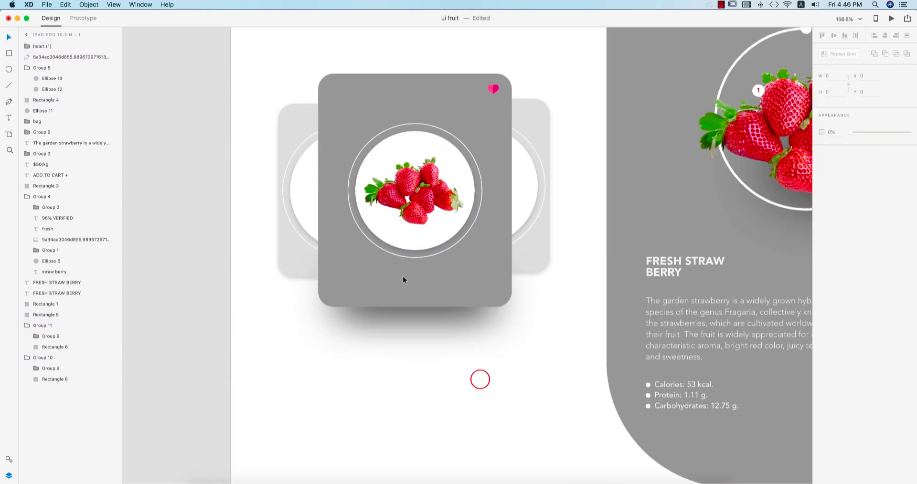
scroll(454, 335, "down", 3)
left_click(430, 222)
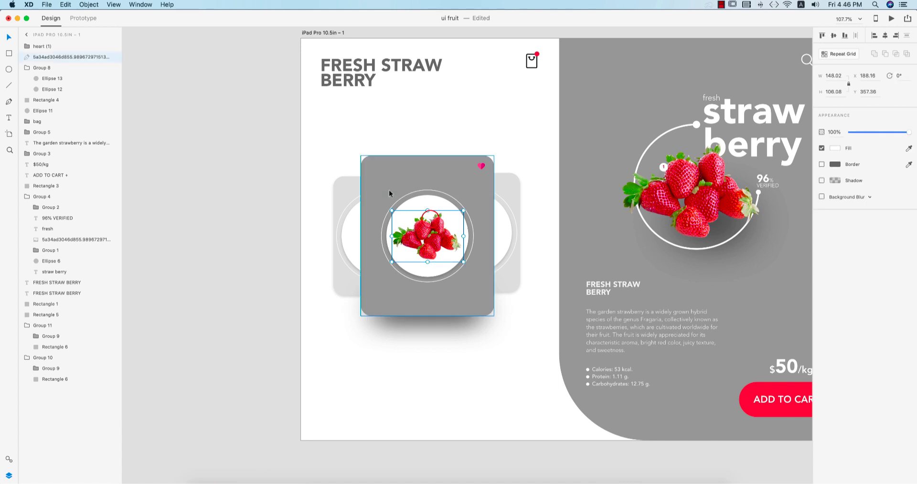
left_click(403, 196)
left_click(422, 227, "shift")
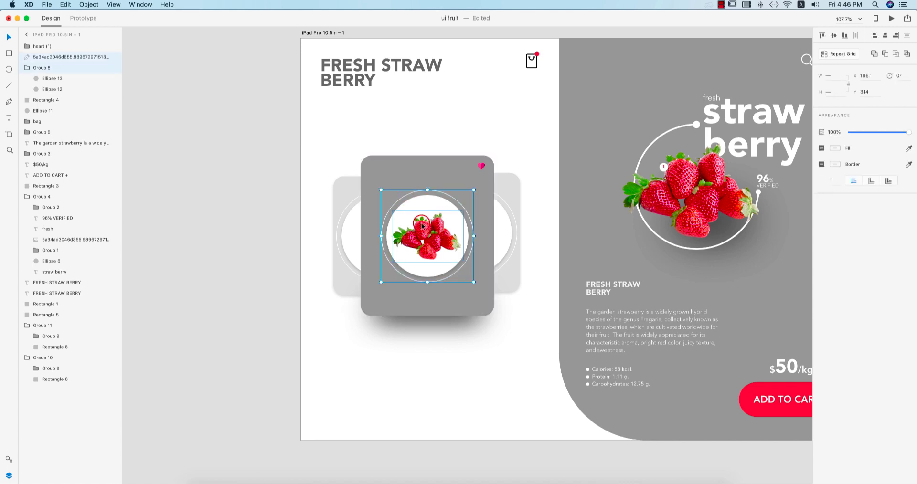
key("shift+Up")
key("shift+Up")
left_click(526, 162)
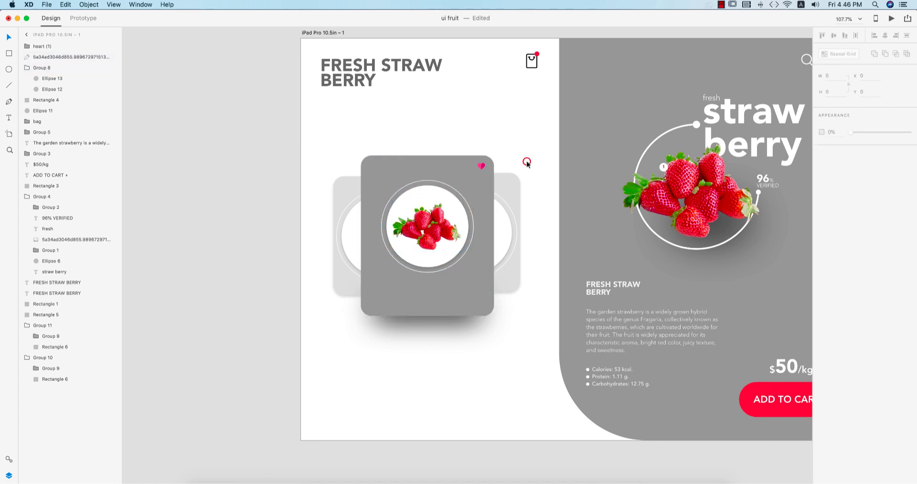
Recolour the card's heart icon with a near-white right half and a white left half.
scroll(492, 163, "up", 5)
left_click(471, 156)
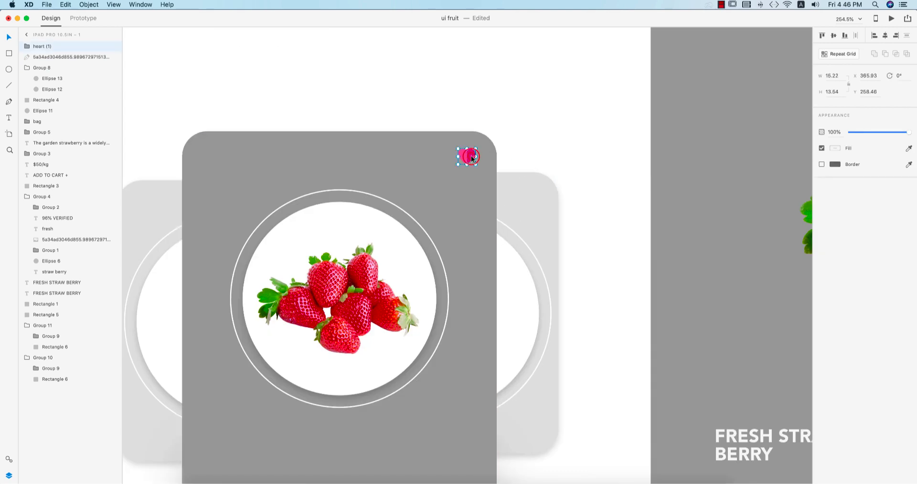
double_click(471, 156)
scroll(471, 156, "up", 3)
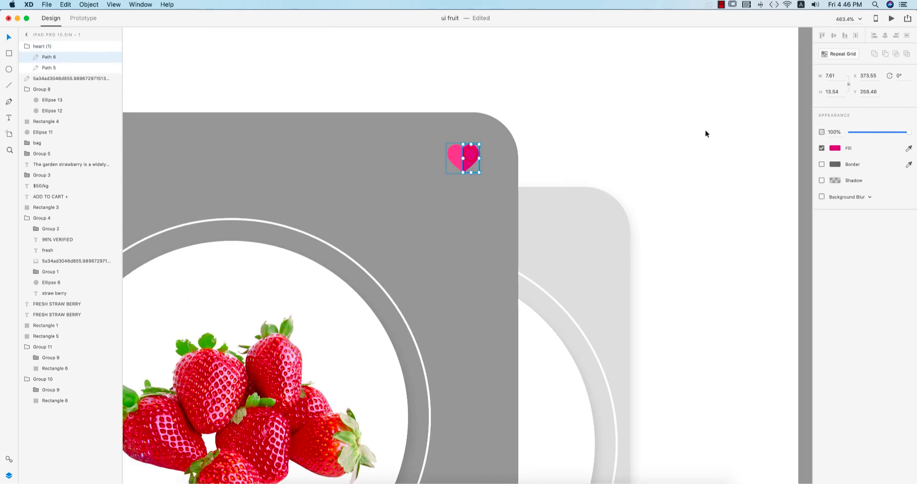
left_click(834, 148)
left_click_drag(733, 111, 726, 108)
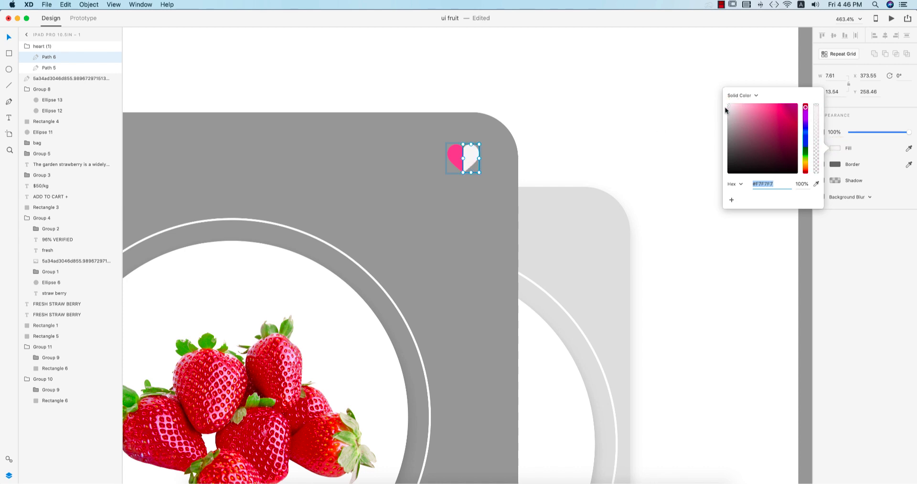
left_click(455, 162)
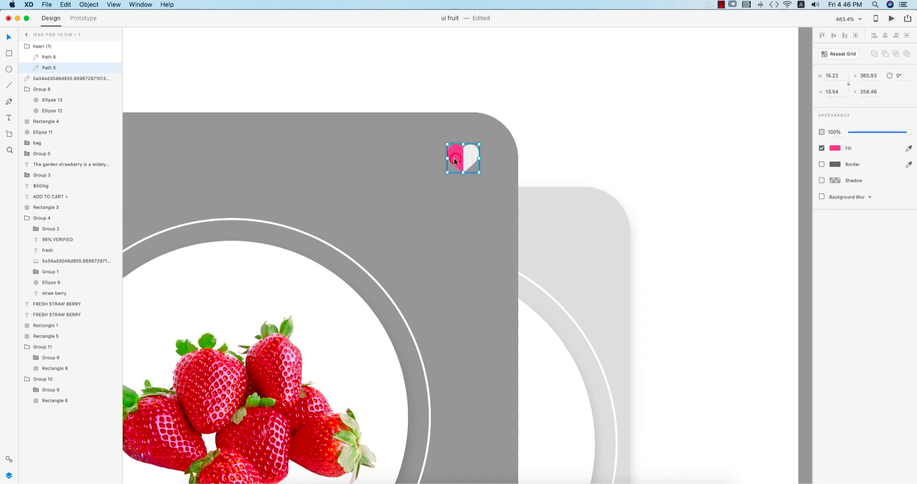
left_click(835, 148)
left_click(743, 117)
left_click(606, 133)
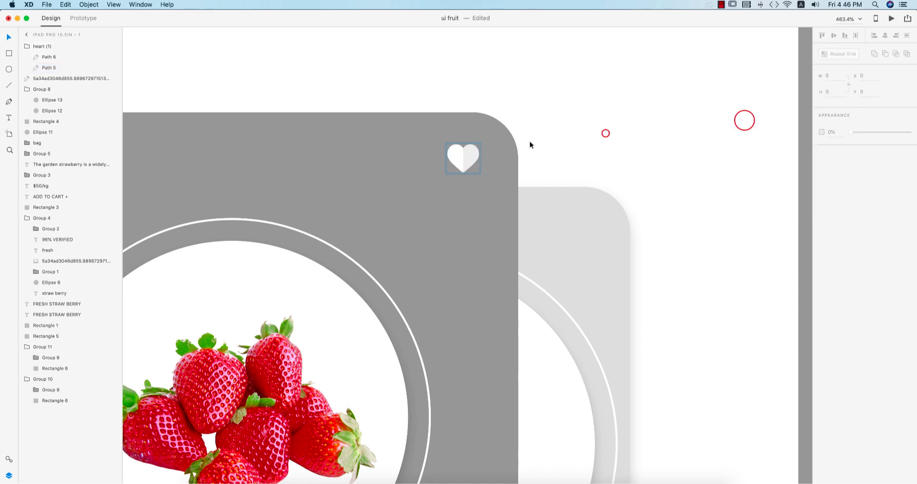
Set the fill of the heart's right half to light grey #E5E5E5.
left_click(472, 159)
left_click(836, 148)
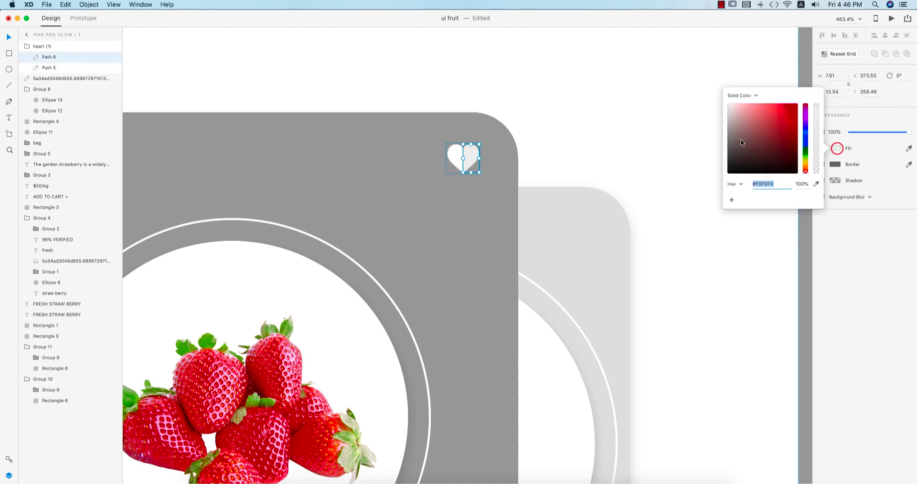
left_click(728, 108)
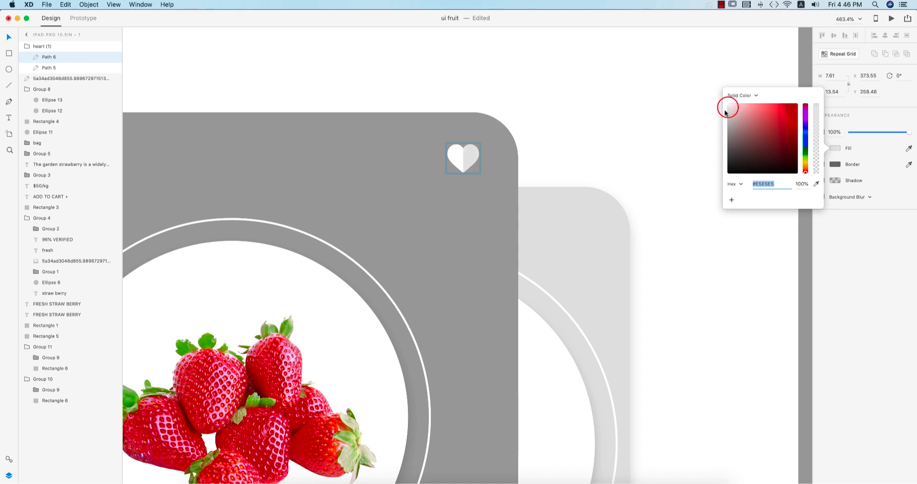
left_click(665, 129)
key("super+0")
left_click(321, 315)
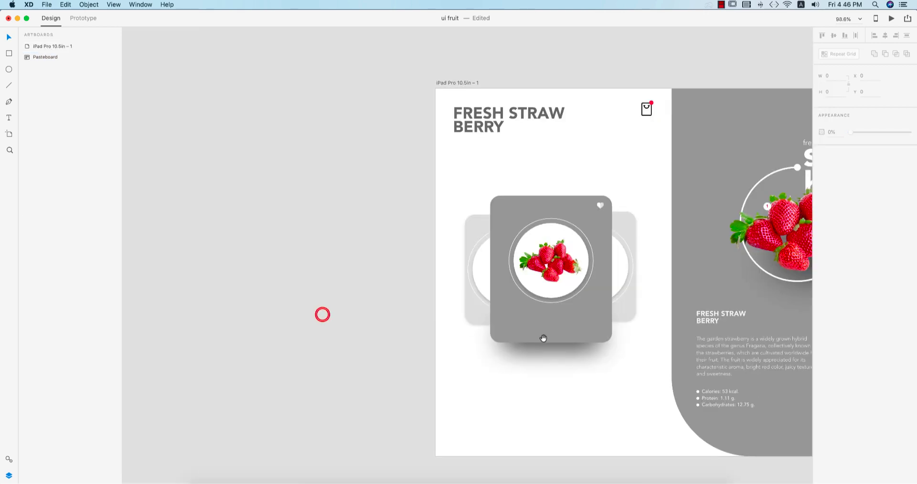
Duplicate the $50/kg price onto the main card below the strawberry circle and bring it to the front.
left_click_drag(543, 337, 357, 246)
left_click(690, 298)
left_click_drag(642, 287, 363, 224)
key("super+shift+bracketright")
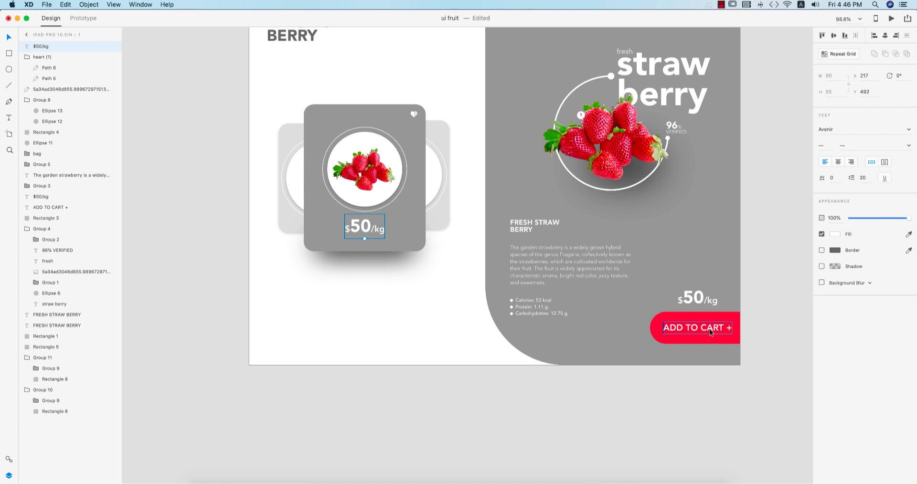
left_click_drag(369, 230, 368, 236)
Add a small text label reading "STRAW BERRY" above the price on the main card.
left_click(521, 226)
double_click(534, 223)
left_click(534, 222)
left_click_drag(536, 222, 533, 230)
key("cmd+c")
left_click(359, 310)
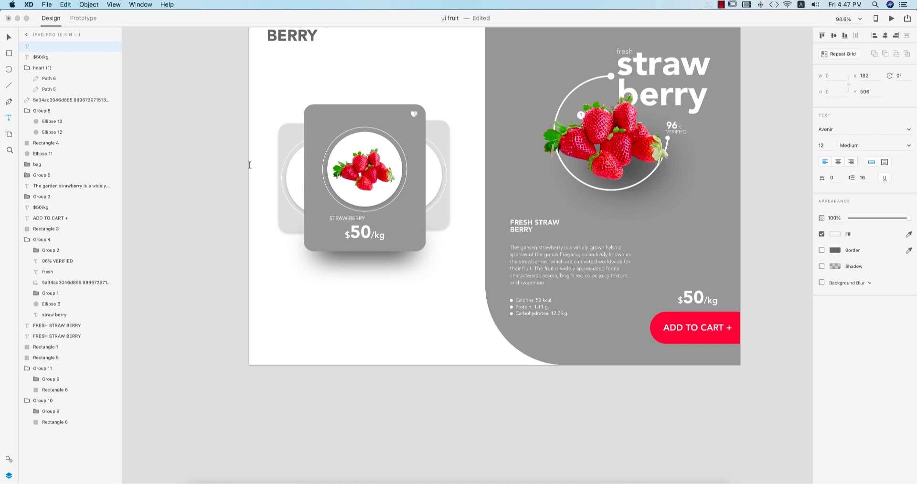
left_click(9, 37)
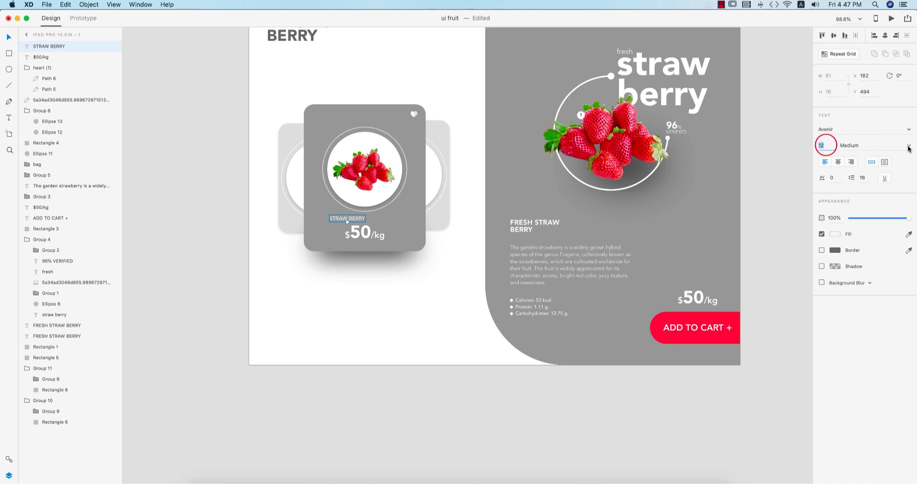
Set the STRAW BERRY label to Avenir Black, size 16, and centre it horizontally on the card.
left_click(908, 147)
left_click(849, 237)
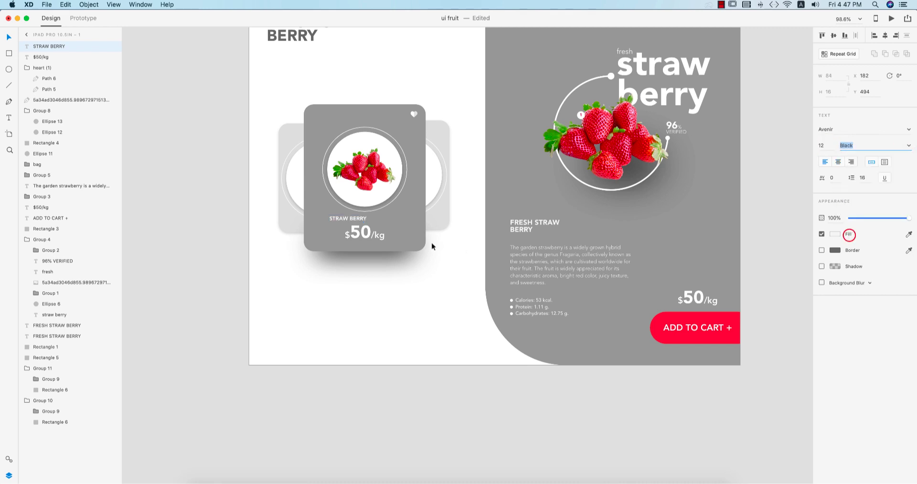
left_click(397, 220)
left_click(884, 36)
left_click(370, 289)
Move the card's price slightly down and position the STRAW BERRY label between it and the circle.
left_click(365, 237)
left_click_drag(365, 237, 365, 240)
left_click(381, 220)
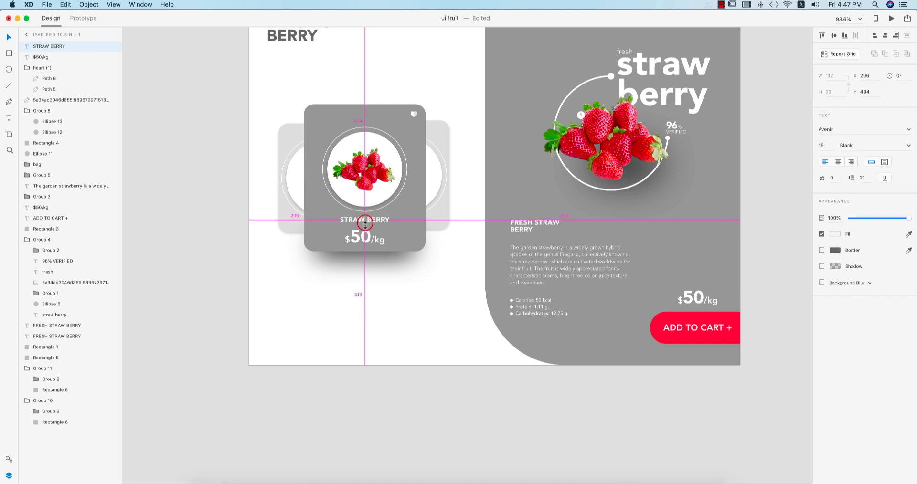
left_click(415, 295)
left_click_drag(446, 280, 419, 324)
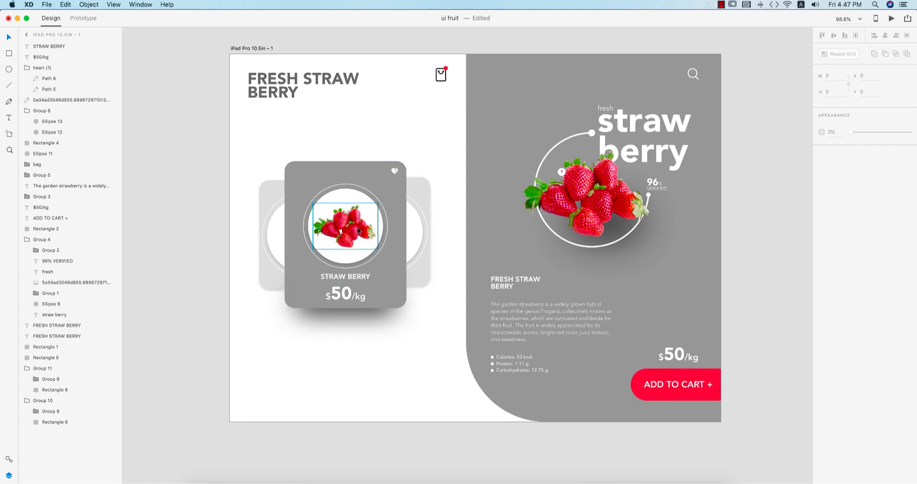
left_click(679, 248)
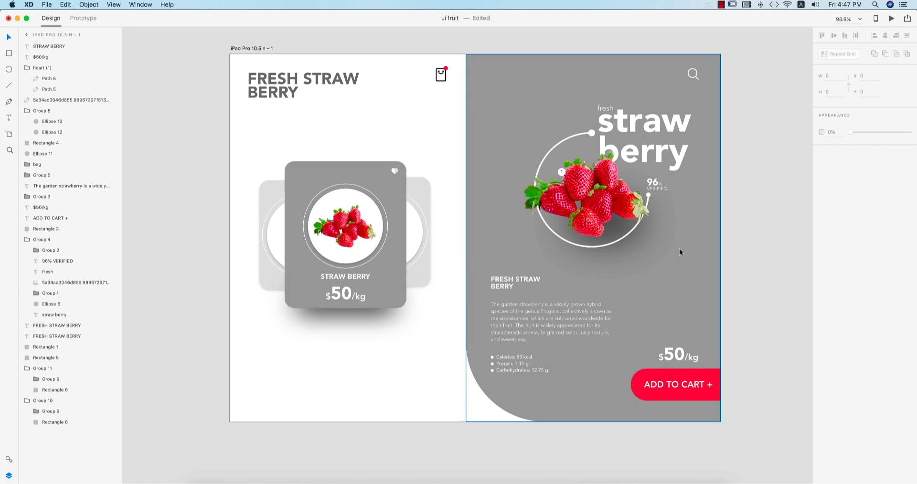
left_click(752, 259)
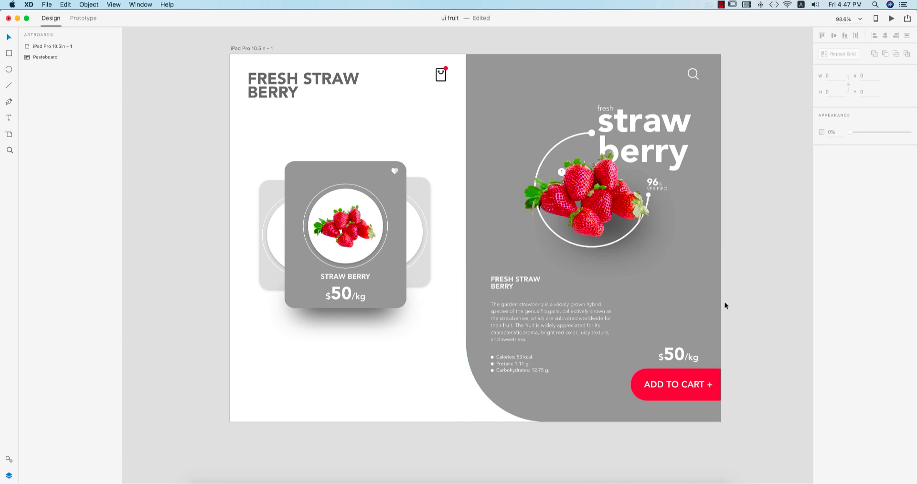
Draw a rectangle about 93 by 20 below the main card, with a 20 by 20 square beside it.
left_click_drag(453, 356, 456, 345)
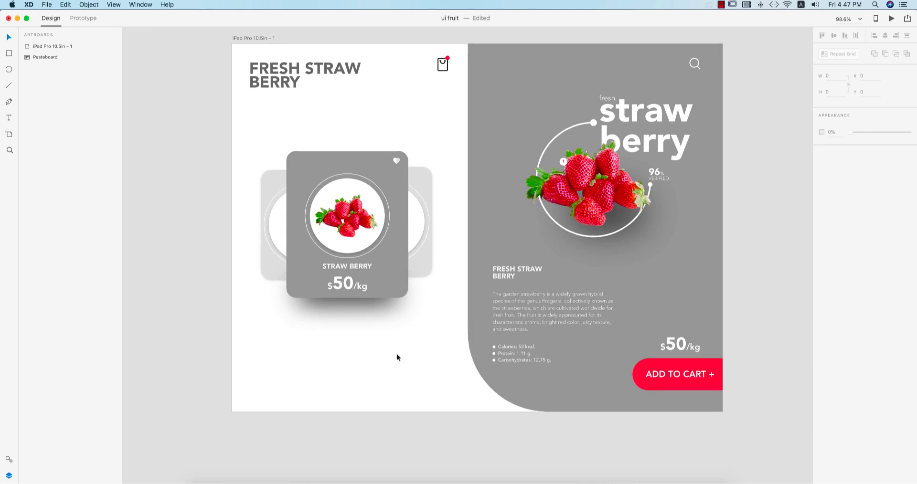
scroll(340, 326, "up", 5)
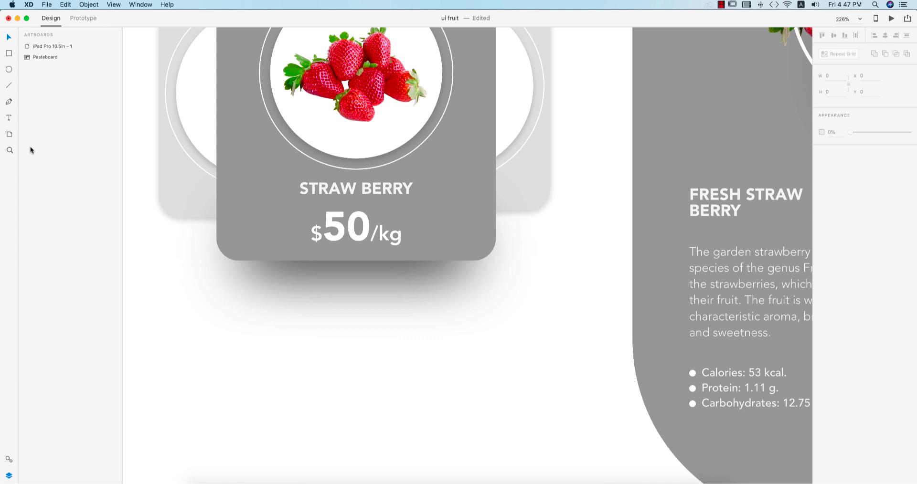
left_click_drag(299, 330, 393, 350)
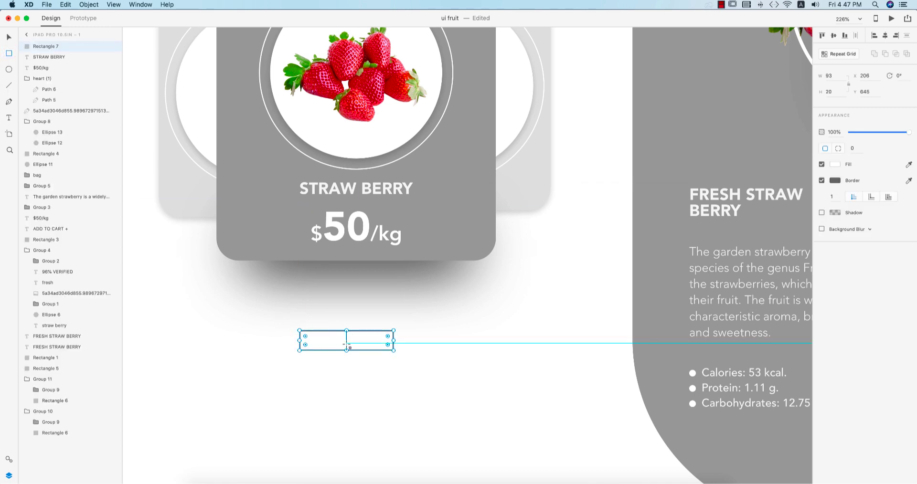
left_click_drag(386, 309, 419, 360)
key("super+z")
left_click_drag(405, 331, 428, 363)
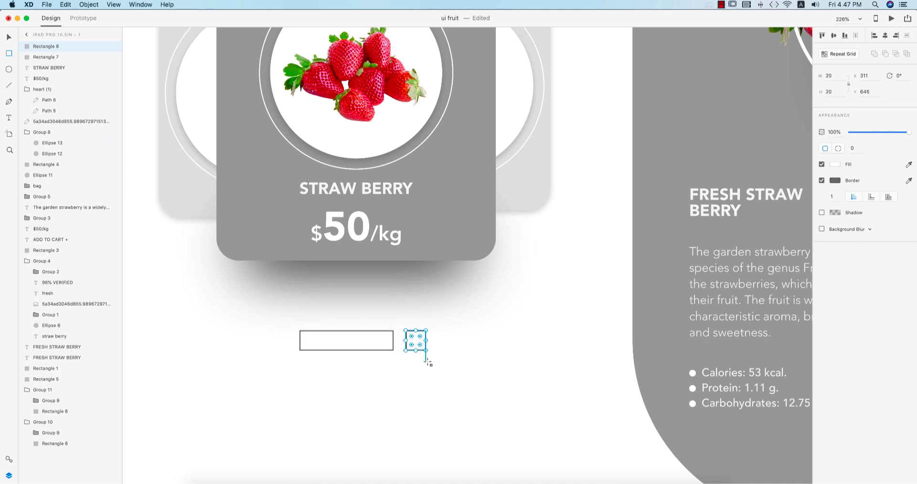
left_click(476, 361)
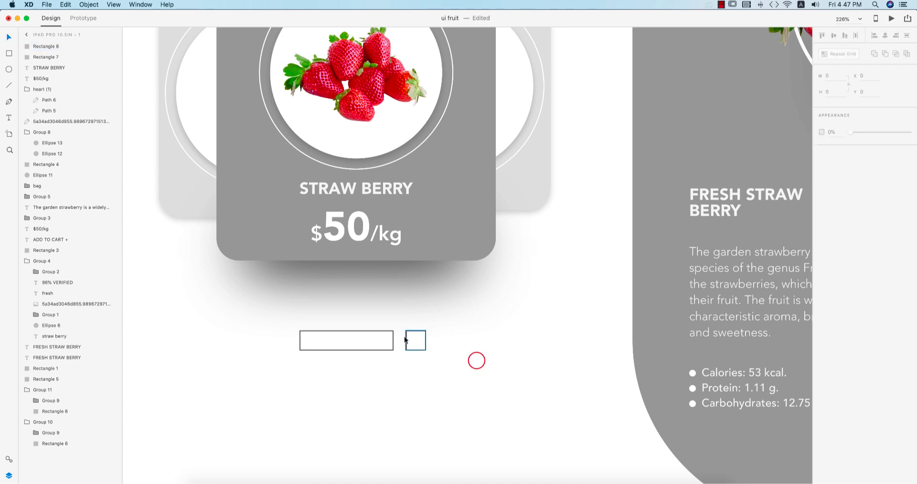
Remove the border from both small shapes and fill them with light grey #DDDDDD.
left_click(392, 338)
left_click(425, 343, "shift")
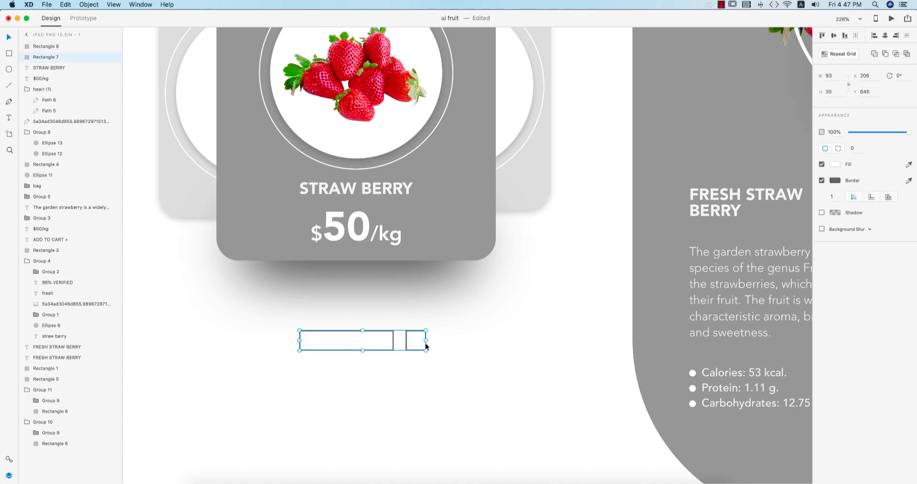
left_click(822, 181)
left_click(835, 163)
left_click(727, 128)
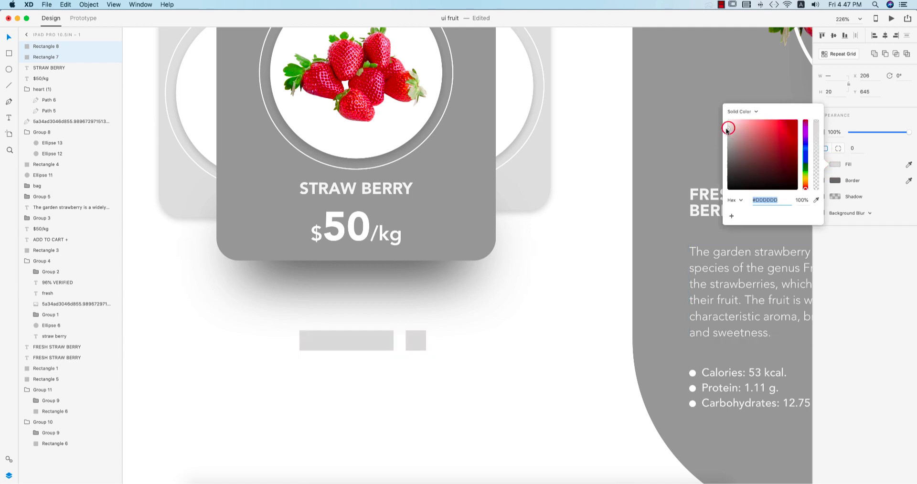
left_click(467, 370)
Fully round the corners of the small square and the rectangle to form a dot and a pill.
left_click(418, 336)
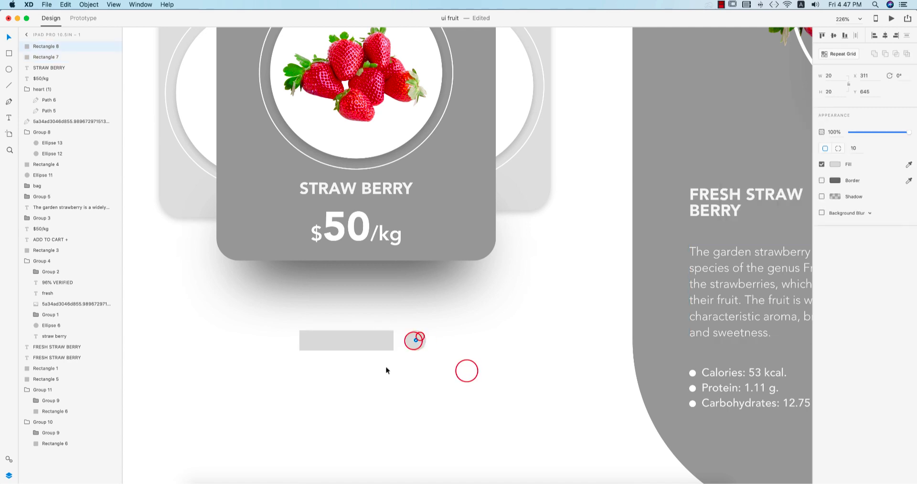
left_click(386, 344)
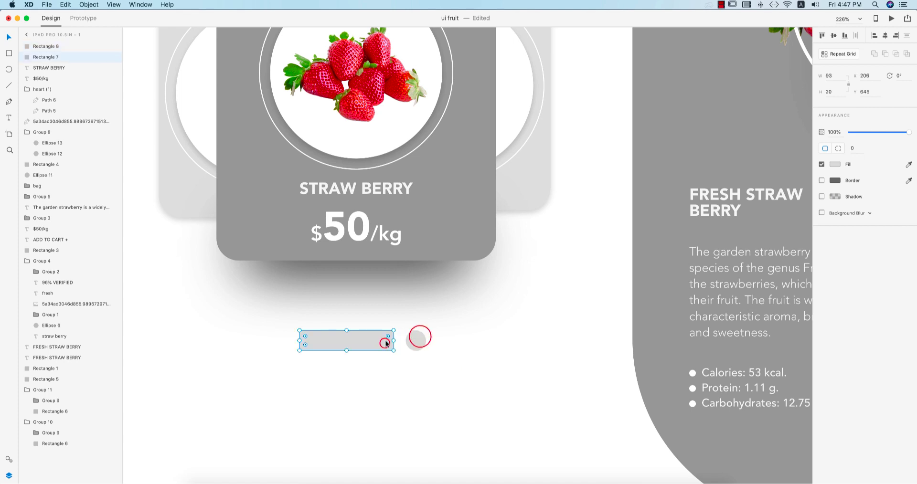
left_click(396, 376)
Scale the pill and the dot down together and group them.
scroll(397, 375, "down", 10)
scroll(380, 378, "up", 10)
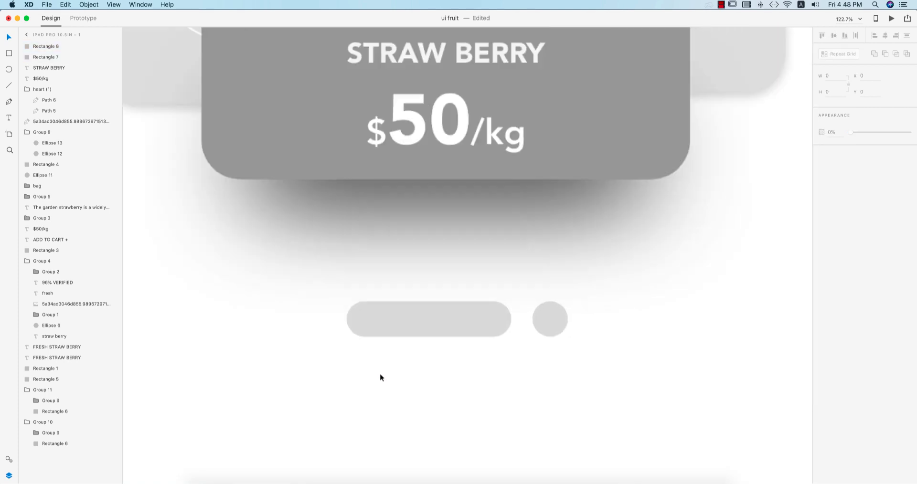
left_click_drag(549, 357, 490, 319)
left_click_drag(566, 320, 409, 319)
key("super+g")
Centre the pill-and-dot group horizontally on the main card.
left_click(592, 169, "shift")
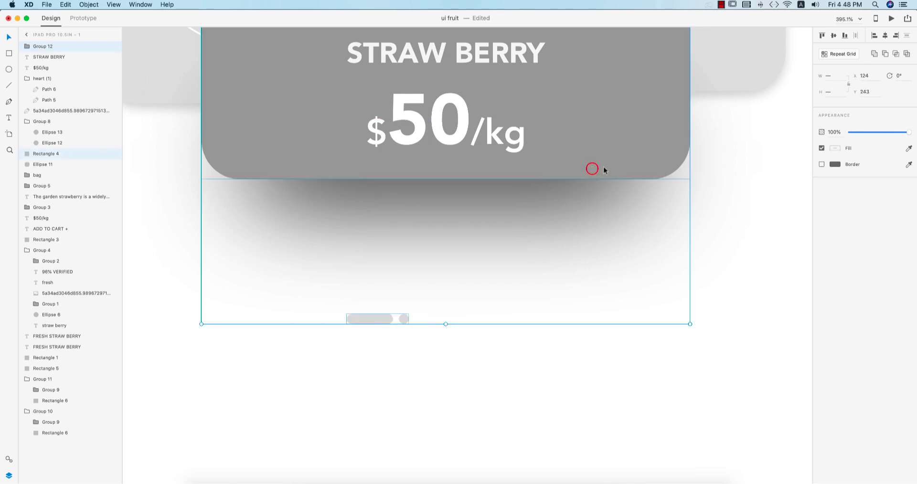
left_click(885, 36)
left_click(605, 350)
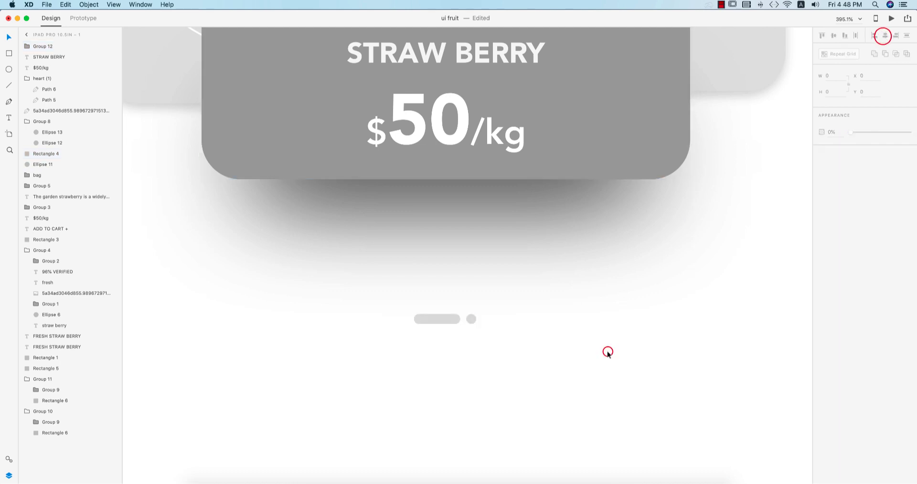
Duplicate the red ADD TO CART button shape onto the white side, below the pill-and-dot indicator.
scroll(605, 350, "down", 10)
scroll(665, 352, "right", 5)
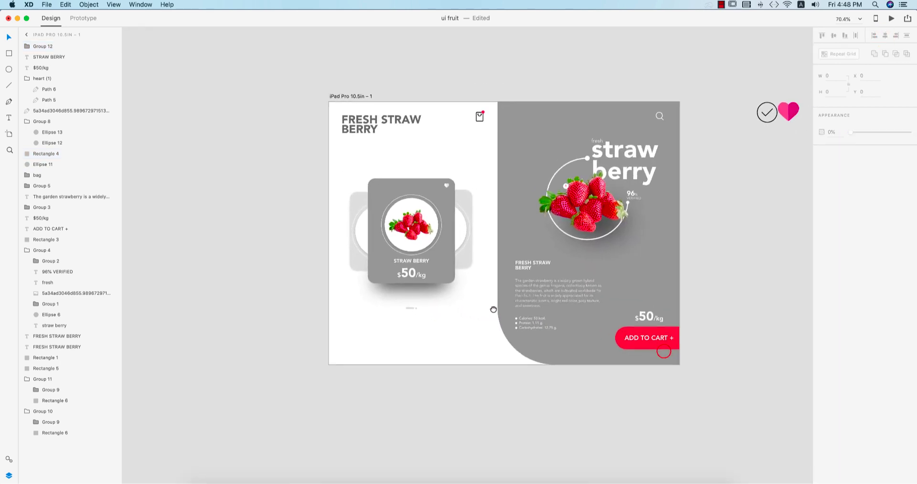
left_click(576, 406)
left_click(637, 334)
left_click_drag(637, 335, 396, 340)
left_click(445, 383)
left_click(410, 330)
Replace the duplicated button's fill with a border of size 4 in the grey sampled from the product panel.
scroll(411, 330, "up", 5)
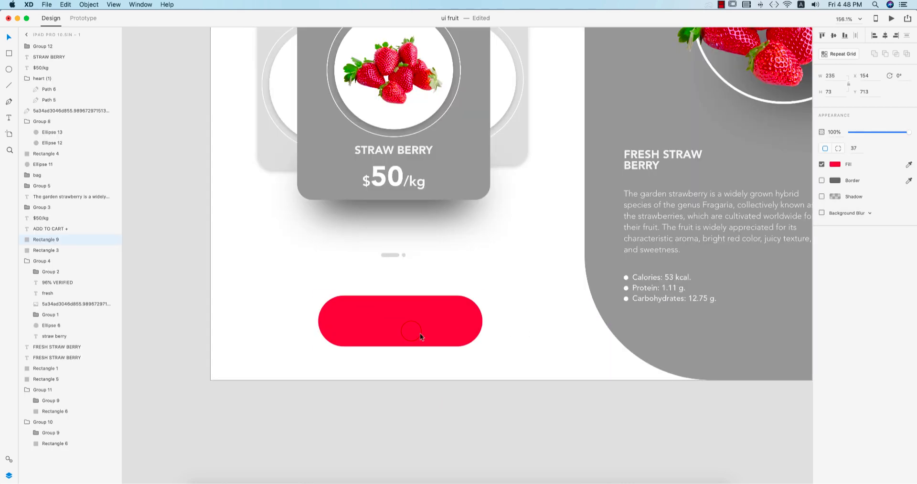
scroll(428, 334, "down", 4)
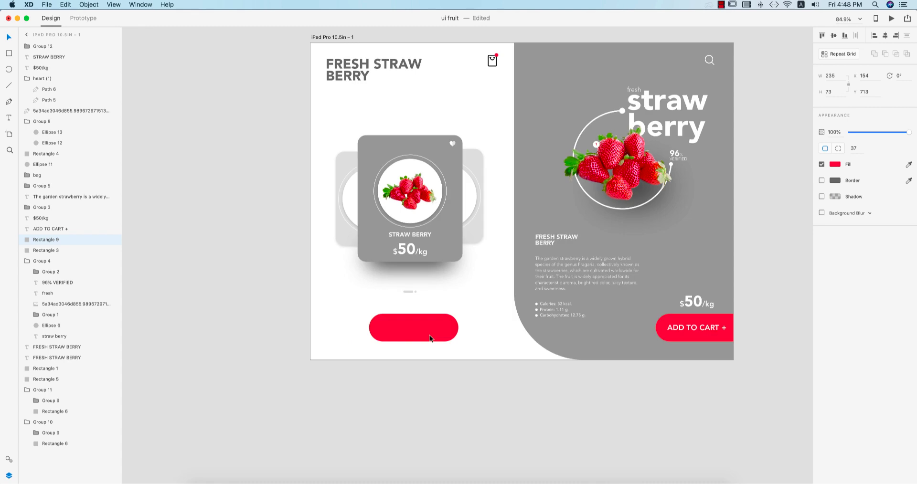
left_click(821, 165)
left_click(821, 180)
left_click(834, 180)
left_click(908, 181)
left_click(713, 231)
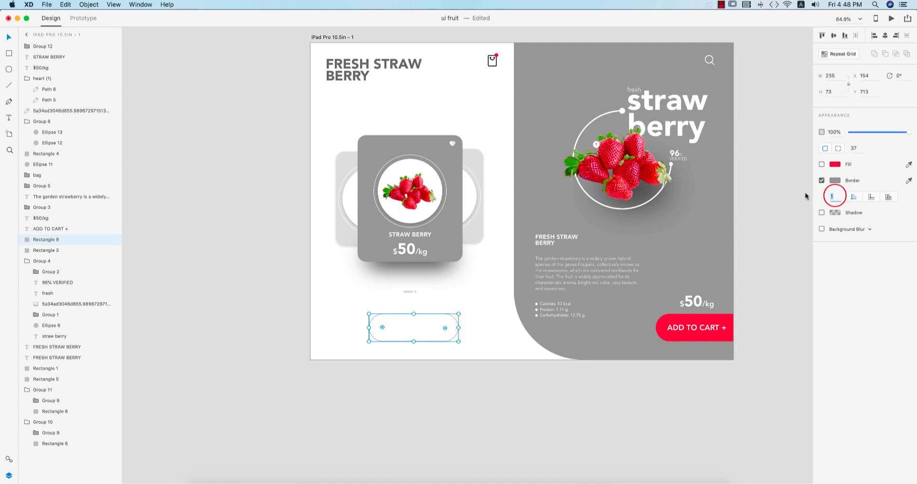
type("4")
key("Return")
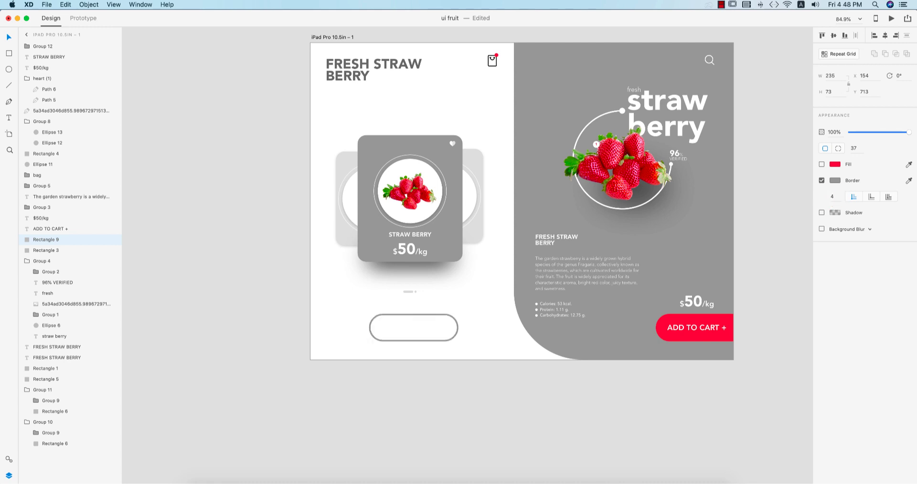
Reduce the outlined button's height to about 56 and set its border size to 3.
scroll(414, 328, "up", 5)
mouse_move(417, 296)
left_mouse_down()
mouse_move(414, 315)
mouse_move(419, 301)
left_mouse_up()
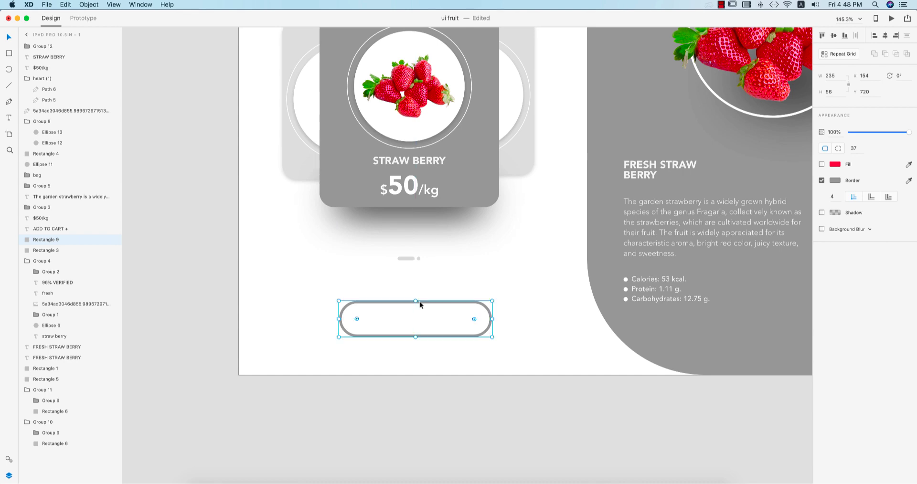
left_click(835, 196)
type("3")
key("Return")
key("Escape")
left_click(509, 433)
Add a text label reading "FRESH FRUIT" inside the outlined button, copying the word FRESH from the product heading.
left_click(649, 168)
double_click(650, 168)
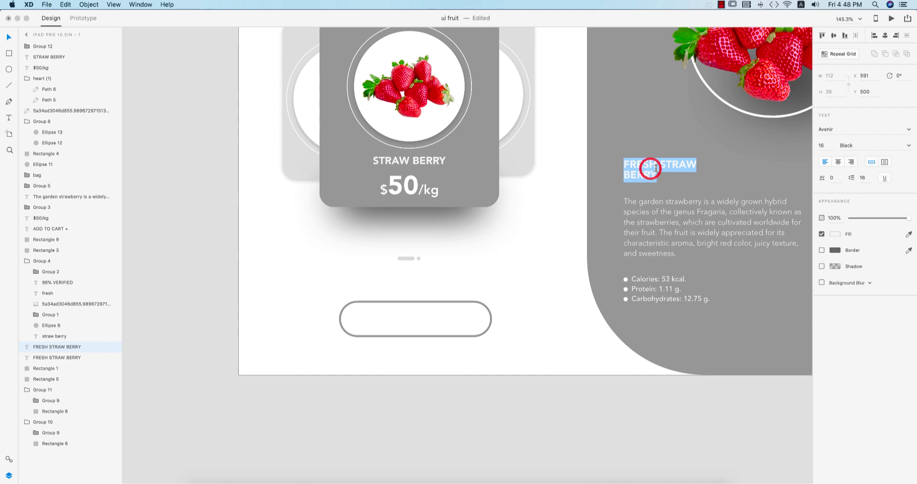
left_click_drag(659, 166, 597, 162)
key("super+c")
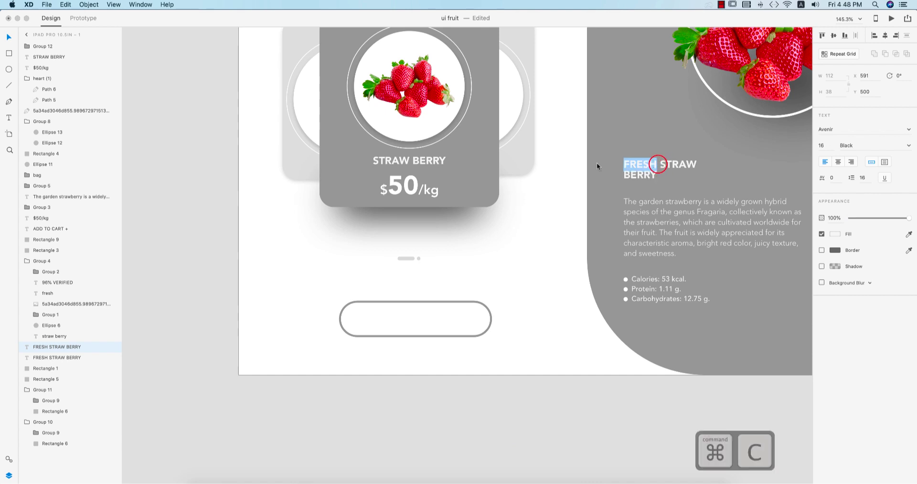
left_click(458, 392)
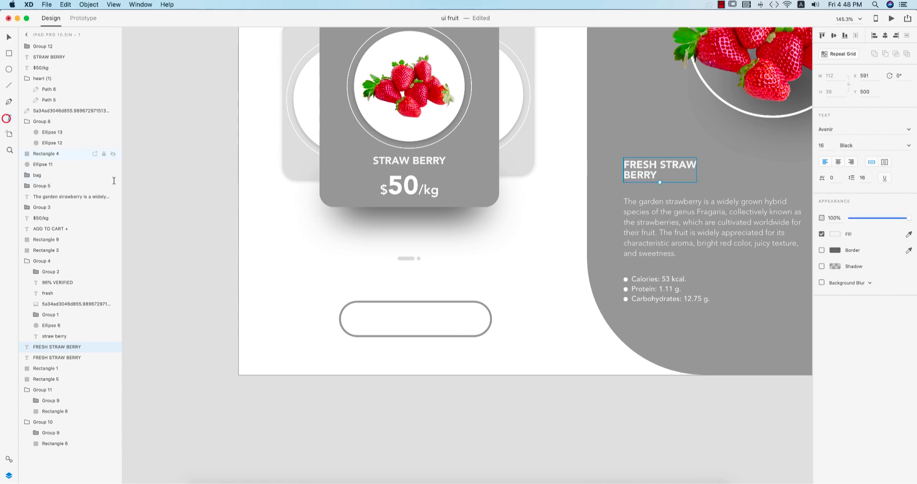
left_click(368, 317)
key("super+v")
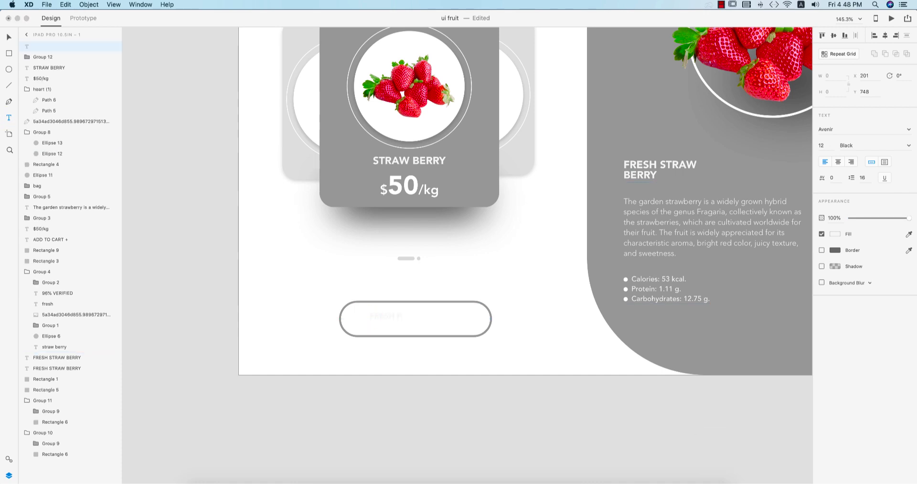
Colour the FRESH FRUIT label with the grey sampled from the product panel.
key("super+a")
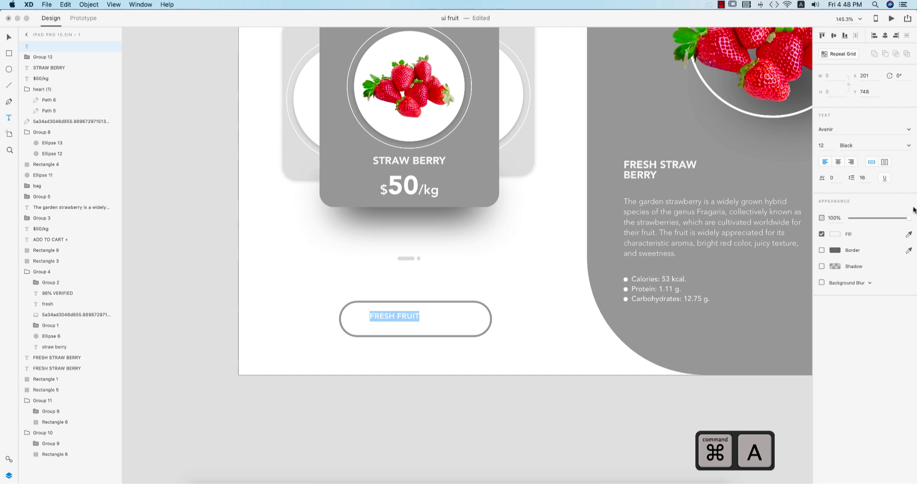
left_click(909, 234)
left_click(643, 105)
left_click(423, 317)
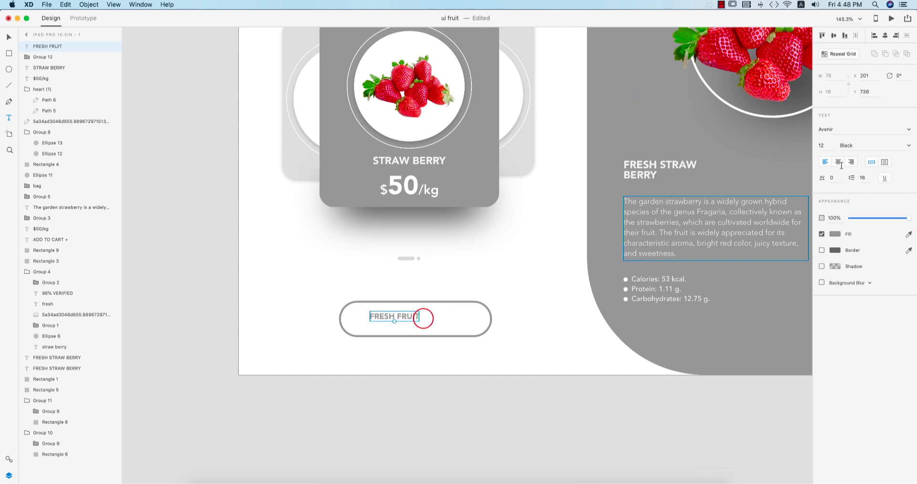
Enlarge the FRESH FRUIT label to size 17 and shift it slightly left within the outlined button.
left_click(826, 147)
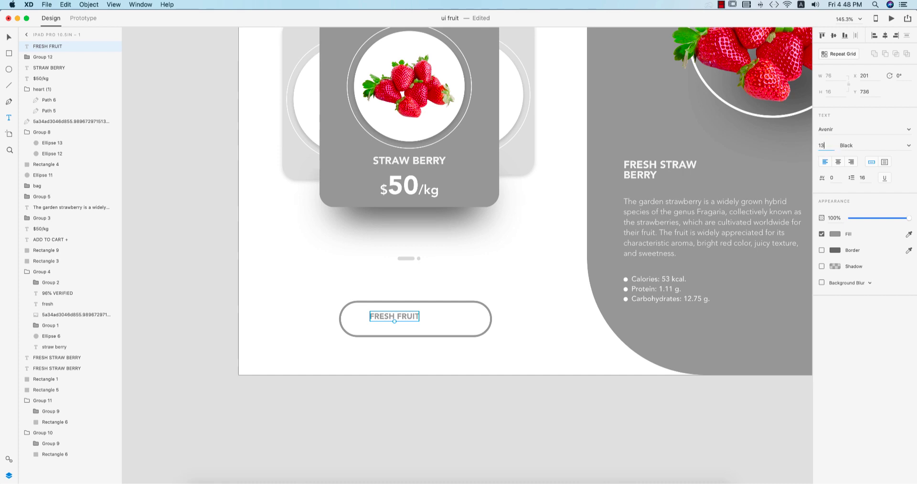
key("Return")
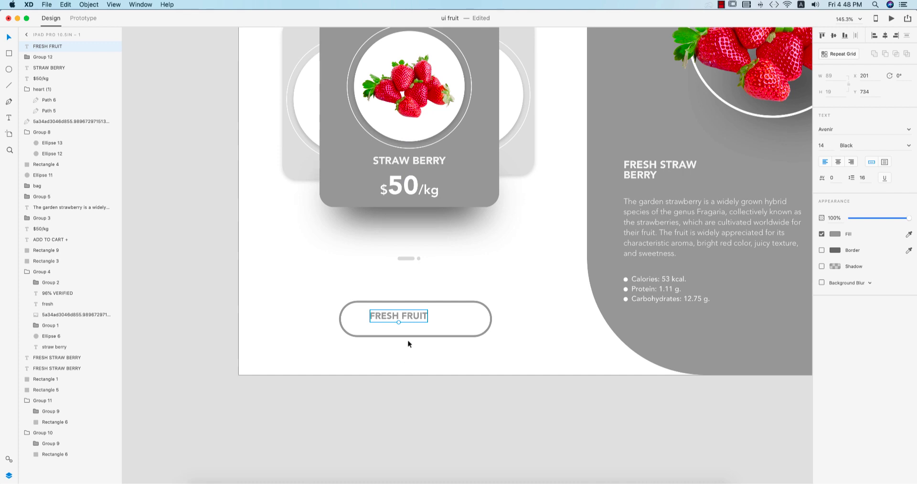
mouse_move(418, 319)
left_mouse_down()
mouse_move(402, 327)
mouse_move(406, 321)
left_mouse_up()
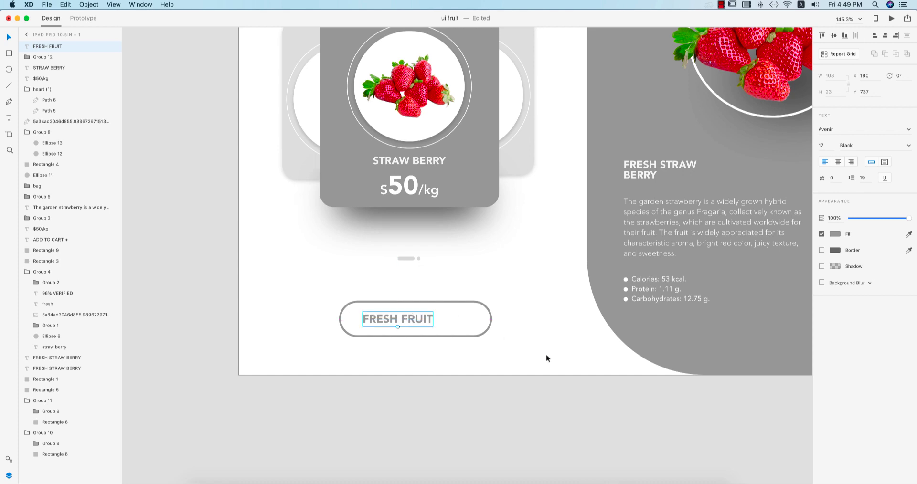
Copy the white number badge from the strawberry illustration and place the copy at the right end of the outlined button.
scroll(544, 353, "right", 5)
scroll(621, 128, "up", 5)
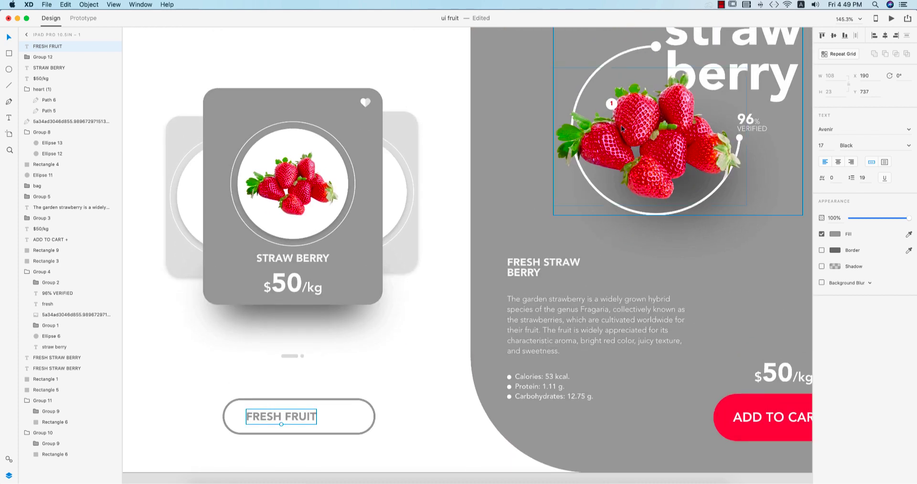
double_click(615, 108)
key("super+c")
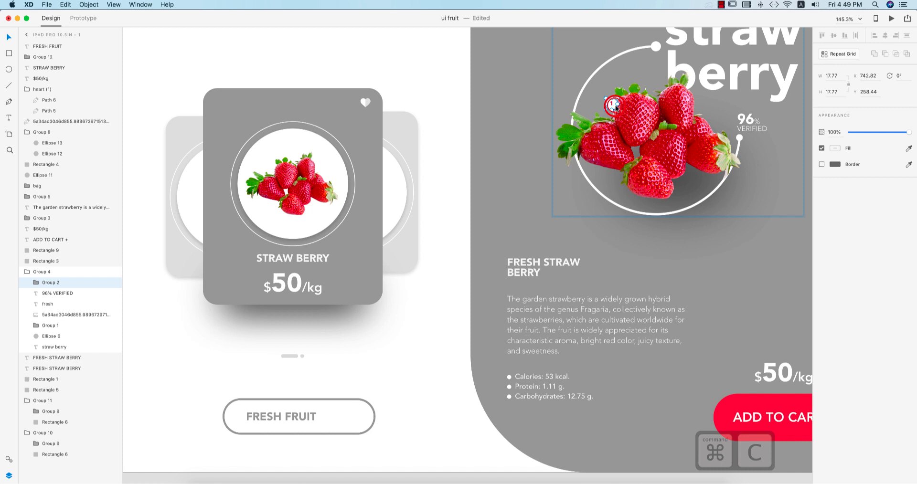
scroll(432, 393, "down", 2)
scroll(432, 393, "left", 1)
key("super+v")
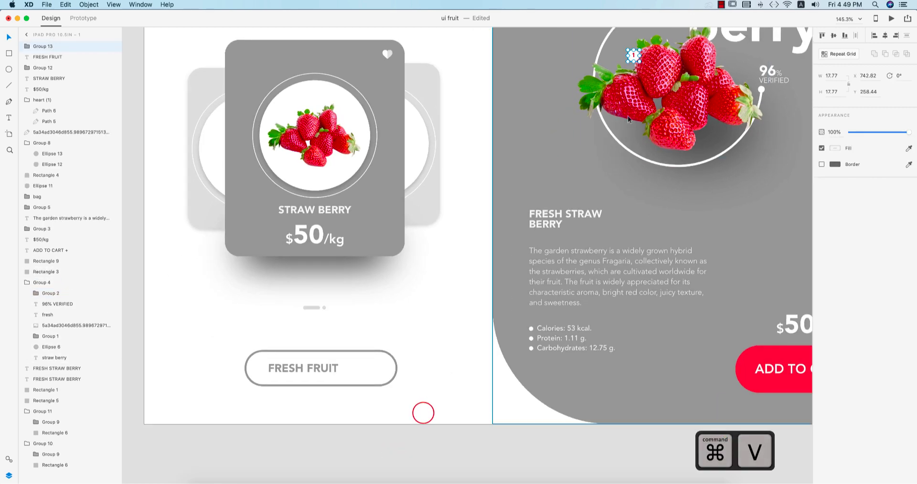
left_click_drag(630, 58, 370, 369)
Delete the number 1 from the copied badge in the outlined button, keeping only its circle.
scroll(370, 369, "up", 5)
double_click(371, 368)
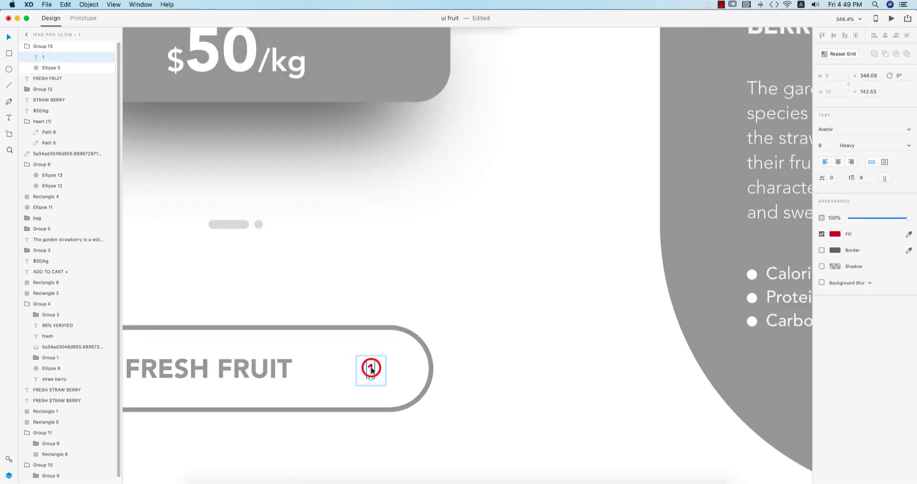
double_click(371, 370)
key("BackSpace")
left_click(9, 37)
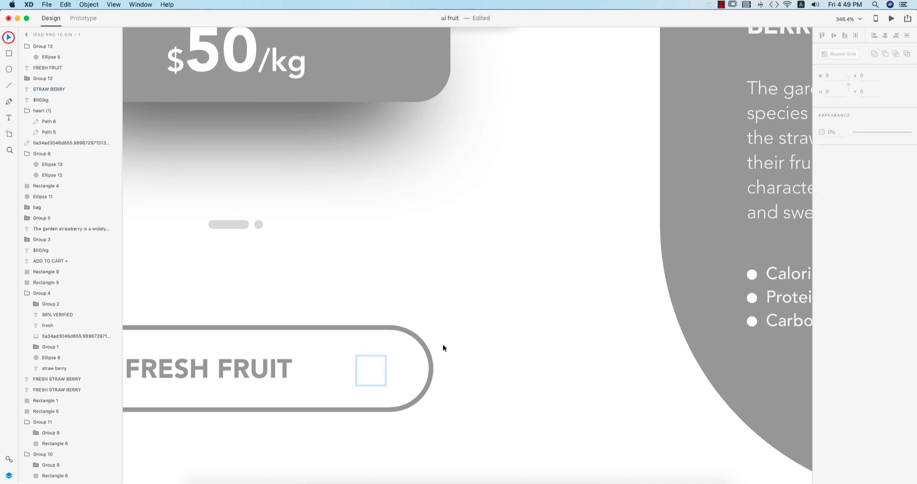
Fill the badge circle in the outlined button with the grey sampled from the product panel.
left_click(368, 371)
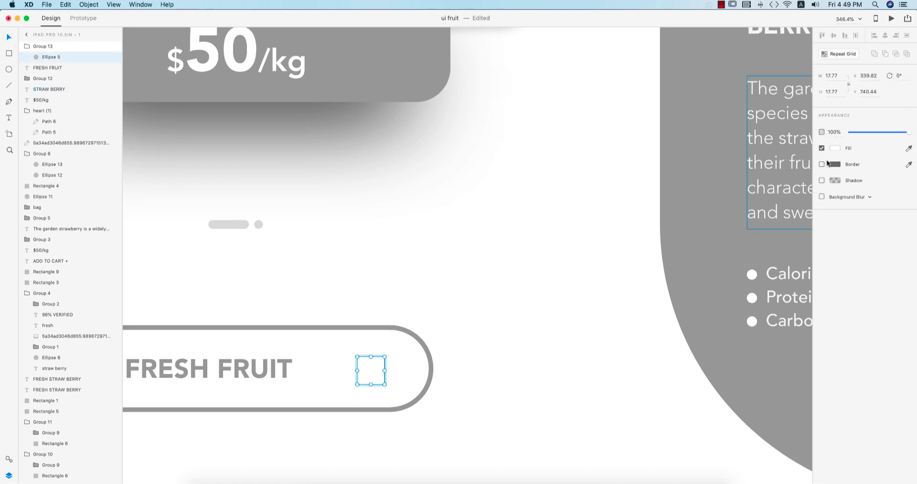
left_click(908, 151)
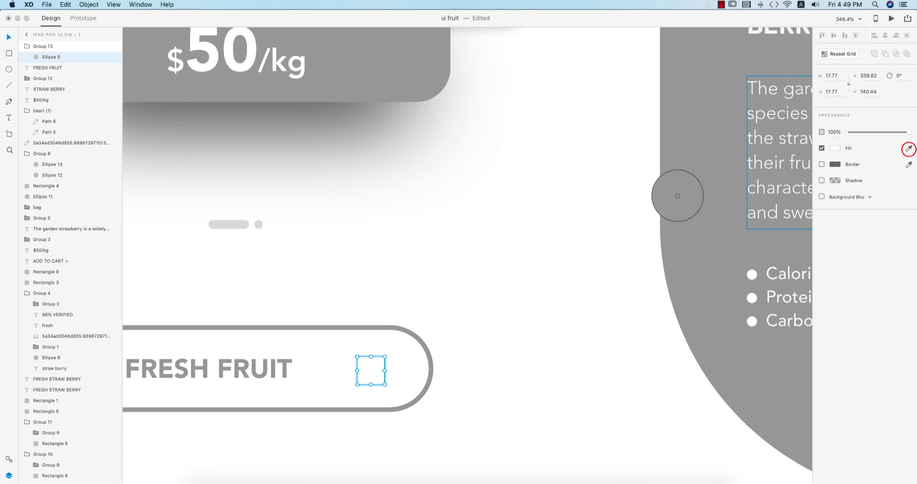
left_click(690, 186)
scroll(565, 254, "down", 3)
scroll(565, 254, "down", 3)
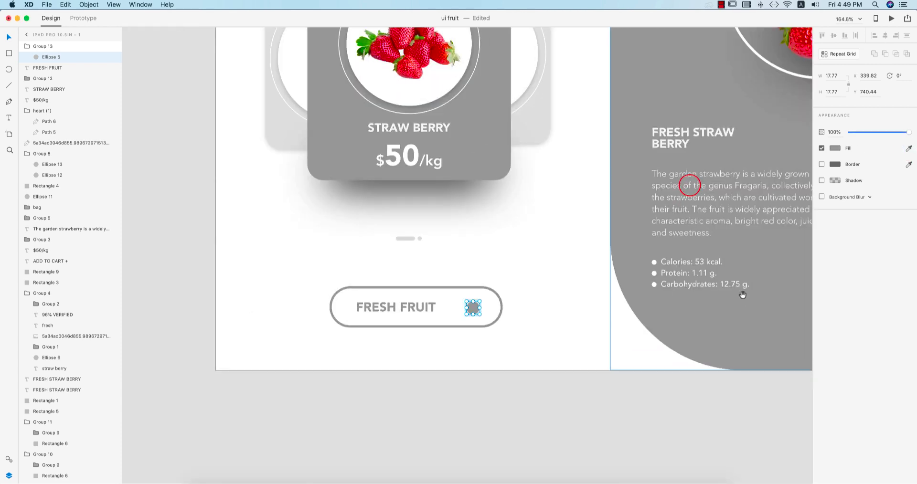
Fill the badge circle in the outlined button with the red of the ADD TO CART button.
scroll(620, 286, "right", 5)
left_click(910, 151)
left_click(721, 287)
left_click_drag(370, 392, 577, 374)
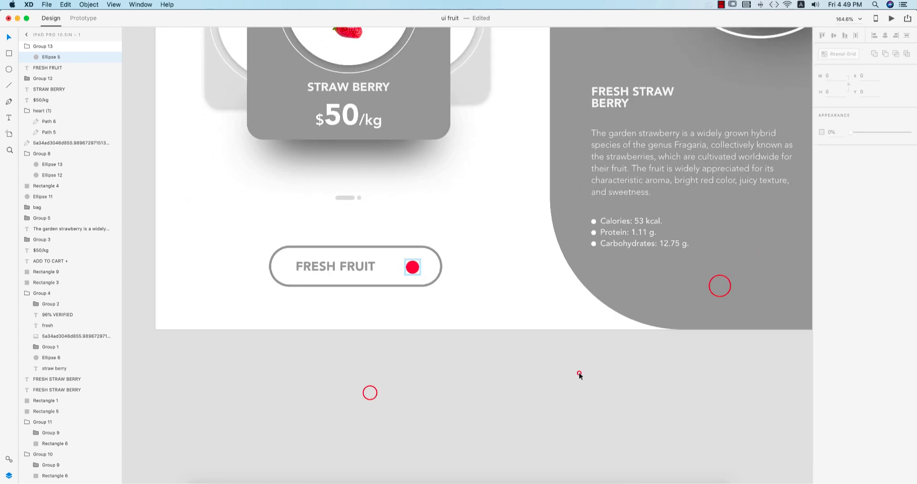
Set the character spacing of the FRESH FRUIT label in the outlined button to 100.
scroll(413, 282, "up", 2)
left_click(345, 274)
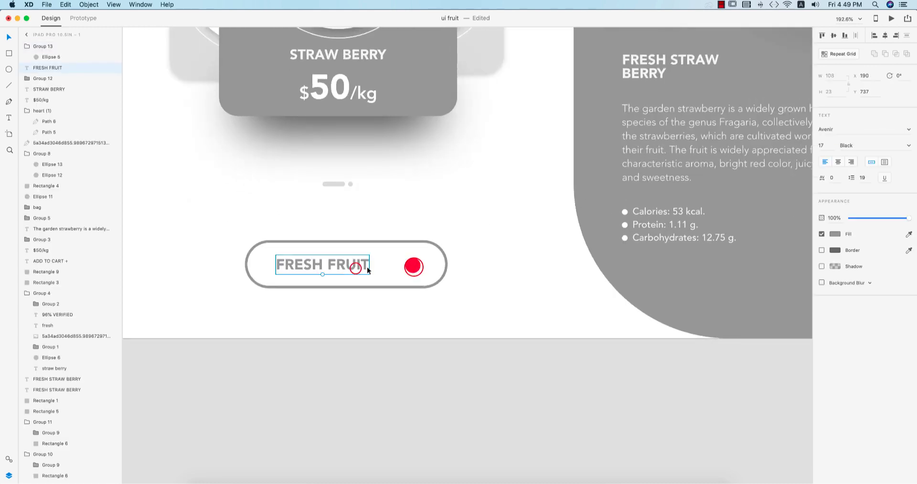
double_click(347, 266)
left_click(835, 176)
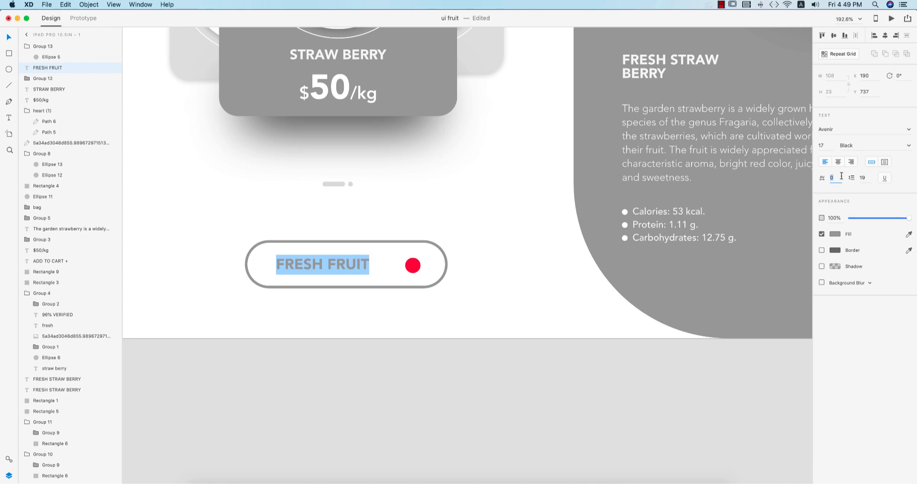
key("Return")
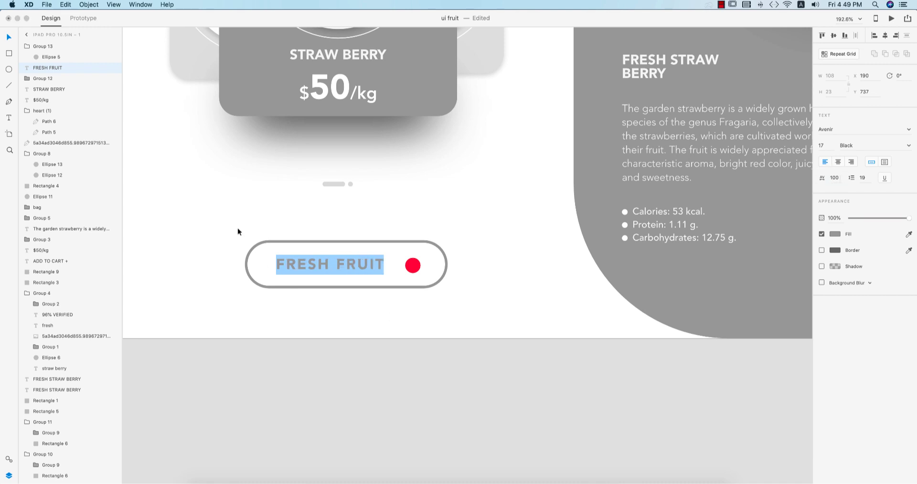
key("Escape")
left_click(450, 387)
Group the outlined FRESH FRUIT button's parts and centre the group horizontally with the front strawberry card.
key("super+0")
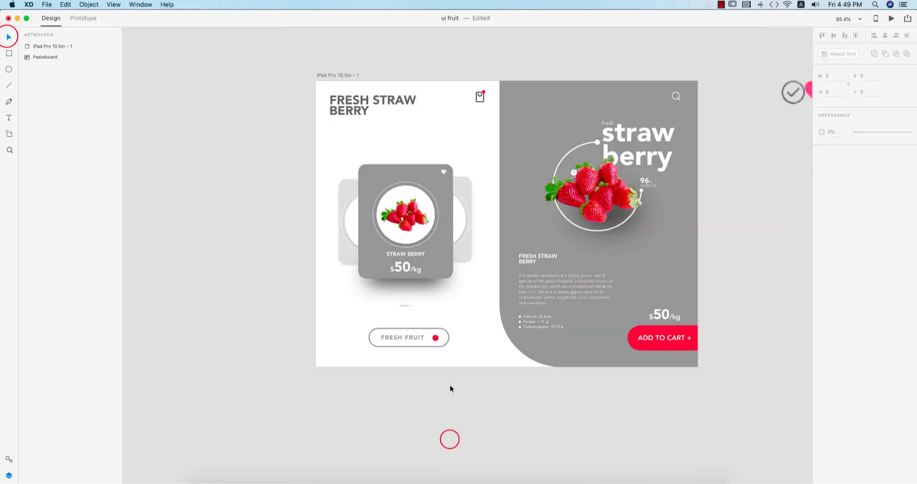
left_click(504, 406)
left_click_drag(387, 333, 482, 365)
key("super+g")
left_click(462, 291, "shift")
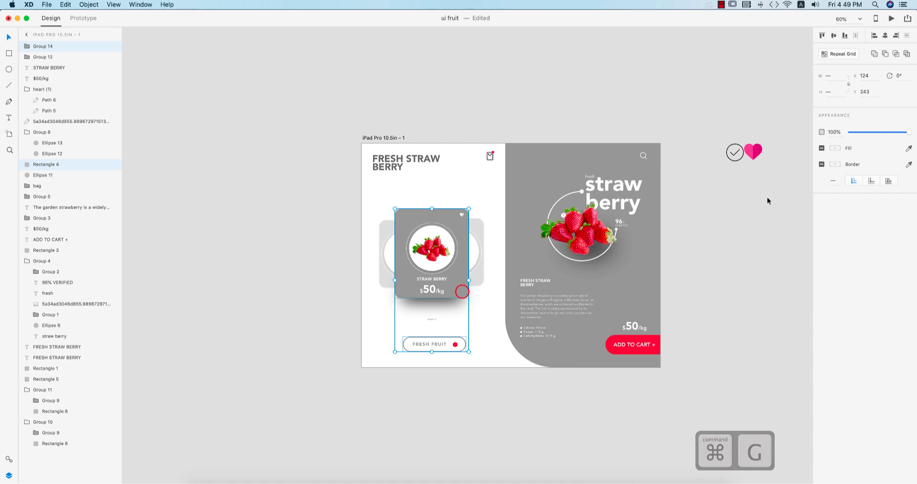
left_click(886, 35)
left_click(476, 386)
scroll(507, 355, "up", 2)
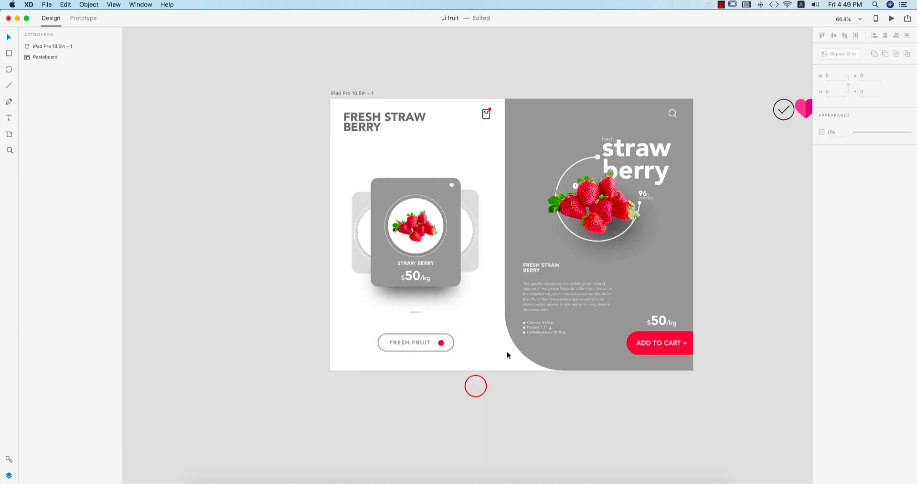
Fill the front strawberry card with the red sampled from the ADD TO CART button and save the document.
left_click(453, 273)
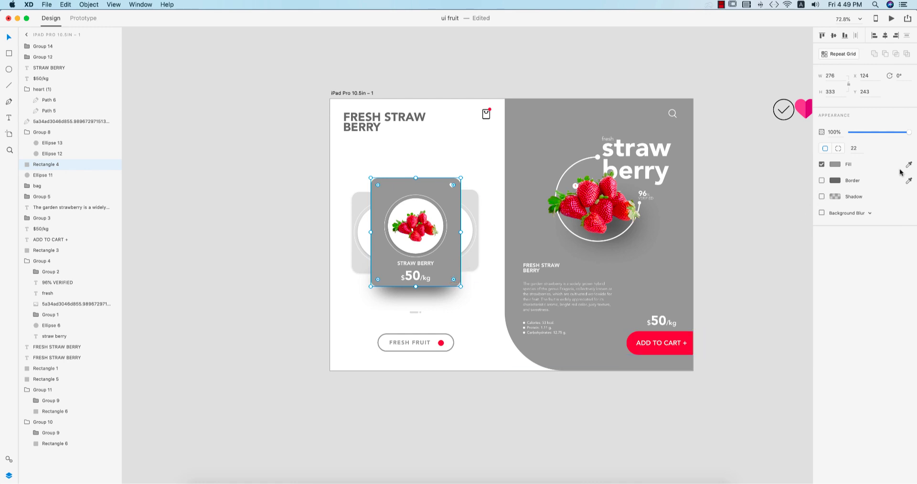
left_click(690, 334)
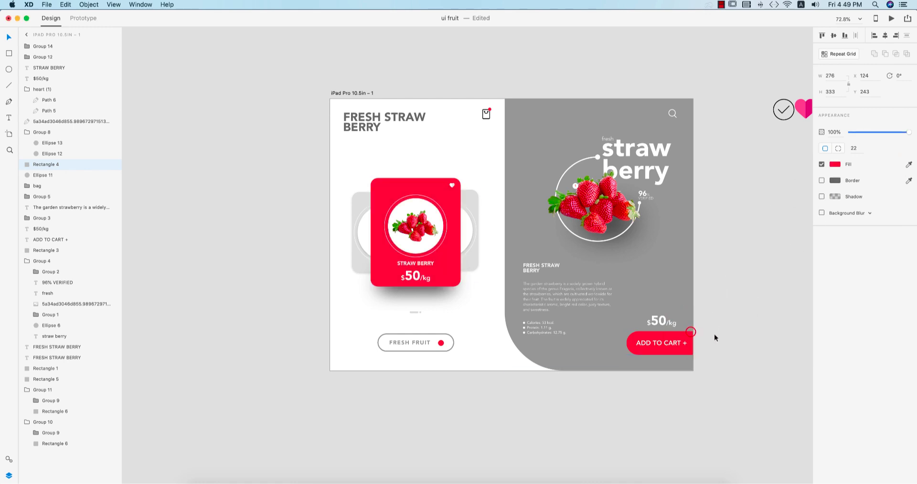
left_click(751, 352)
scroll(745, 347, "right", 3)
scroll(744, 347, "up", 1)
key("super+s")
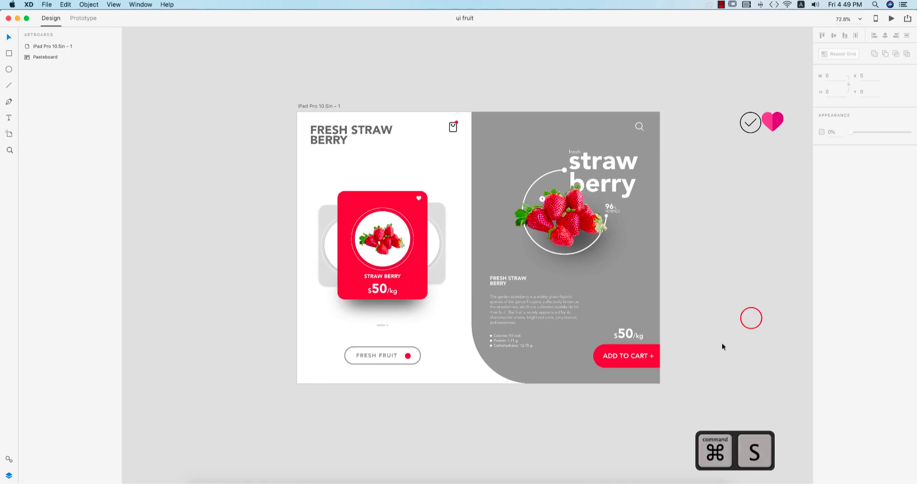
left_click(619, 280)
left_click(530, 433)
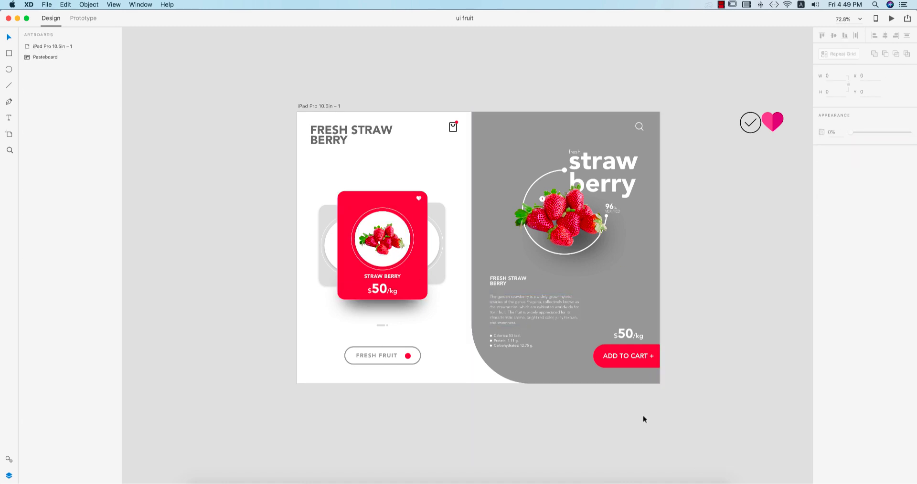
left_click_drag(719, 285, 711, 287)
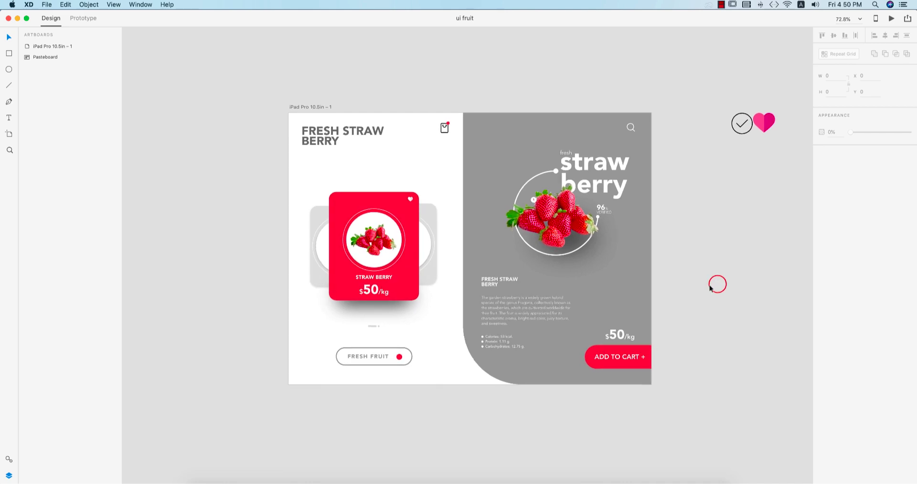
Move the circled check icon from the pasteboard onto the red card beside the strawberry picture and shrink it to about 24 px wide.
left_click(740, 128)
left_click_drag(743, 123, 420, 260)
scroll(416, 260, "up", 5)
scroll(412, 241, "up", 3)
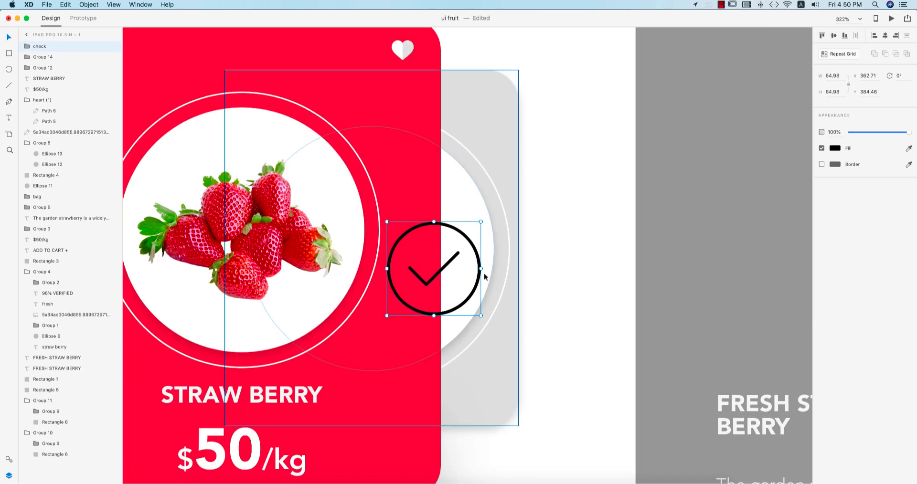
left_click_drag(482, 268, 384, 242)
key("super+z")
left_click(574, 303)
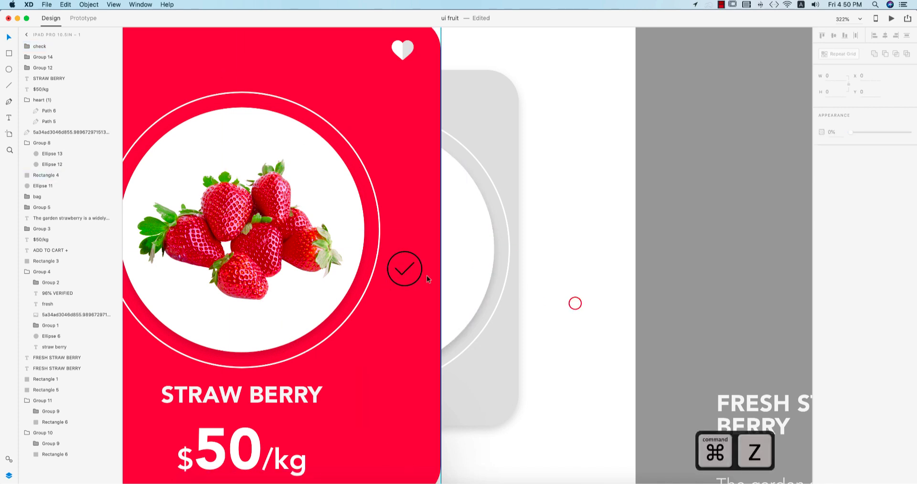
Move the check icon to the white area beside the cards, ungroup it and delete its outer circle, keeping only the tick.
left_click_drag(408, 269, 580, 352)
right_click(567, 273)
left_click(578, 348)
key("shift+super+g")
left_click(579, 252)
left_click(585, 271)
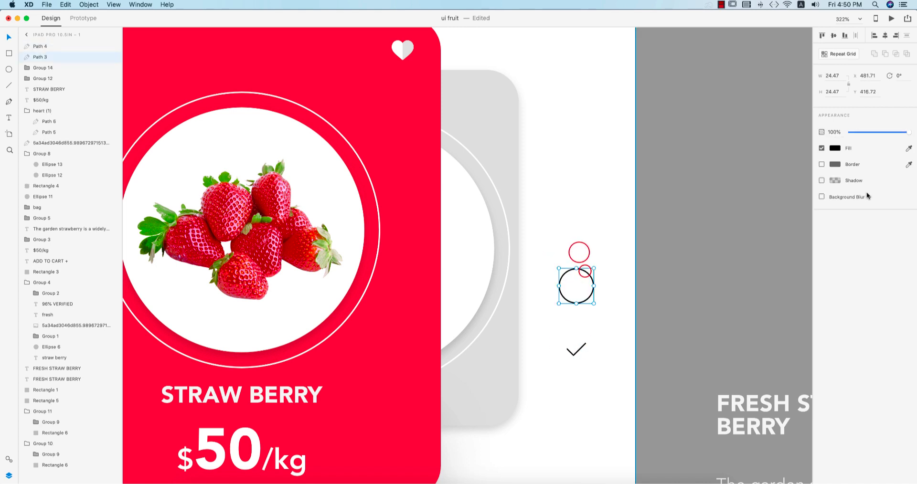
left_click(821, 149)
left_click(821, 148)
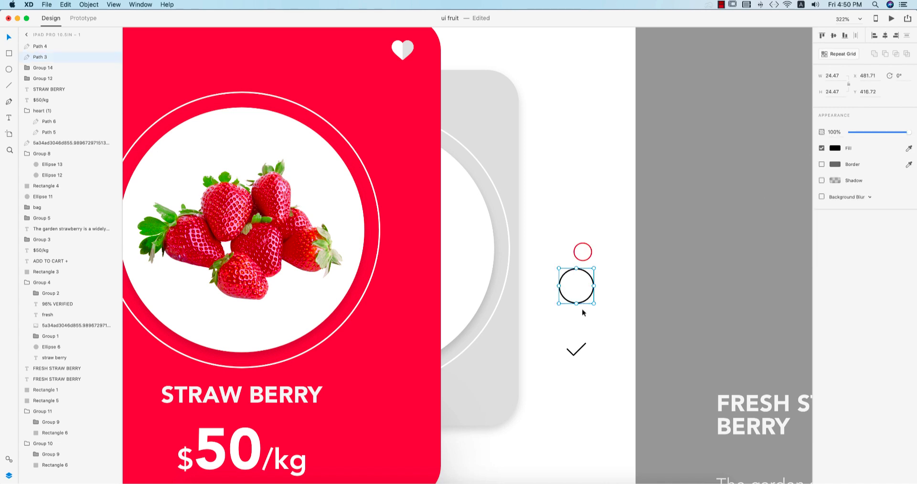
key("Delete")
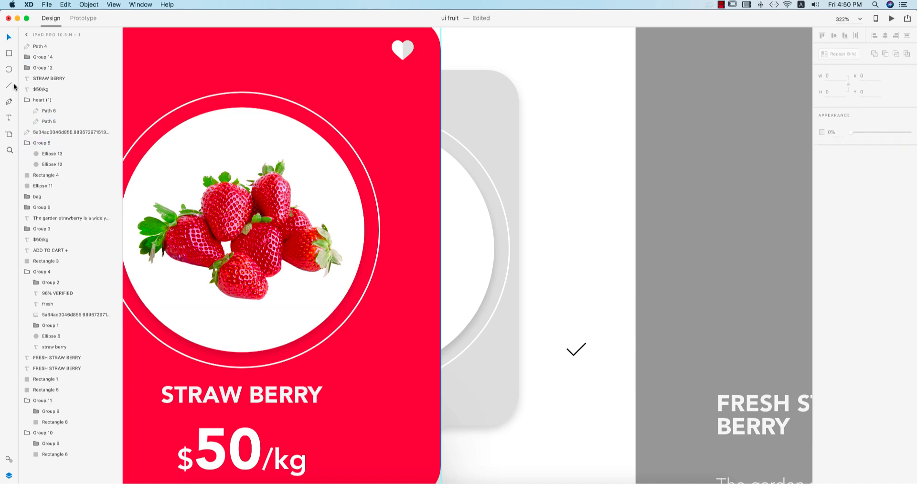
Draw a 16 px white circle without a border on the right edge of the red card's ring.
left_click(9, 69)
mouse_move(360, 221)
left_mouse_down()
mouse_move(388, 249)
mouse_move(381, 235)
mouse_move(381, 245)
left_mouse_up()
key("v")
left_click(821, 164)
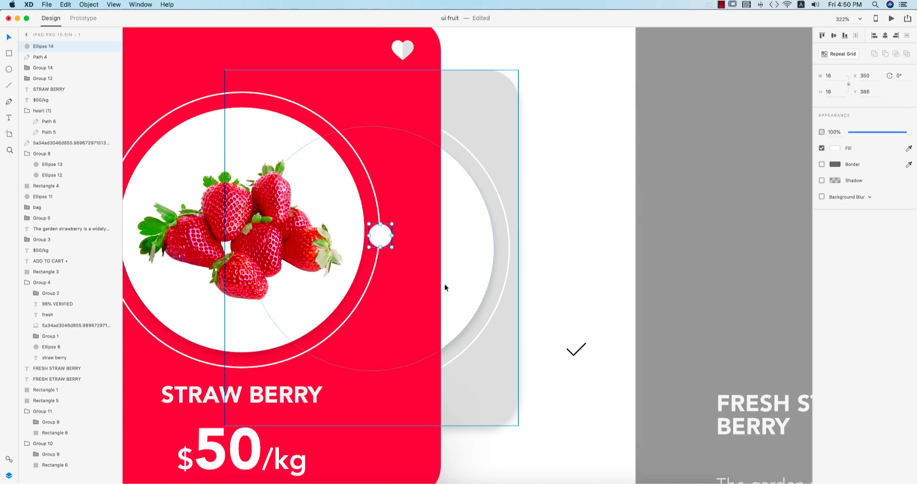
Set the tick aside and fill the small circle on the ring with the green sampled from a strawberry leaf.
left_click_drag(576, 349, 587, 262)
left_click(379, 236)
left_click(910, 146)
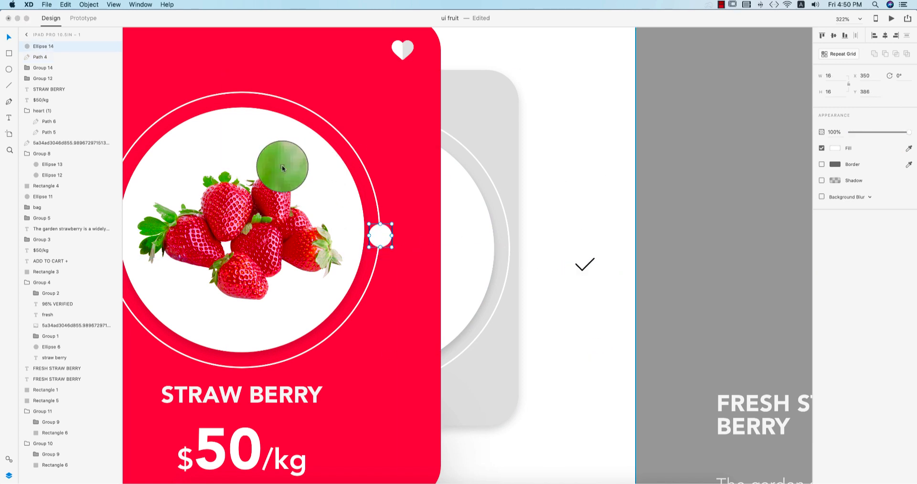
left_click(283, 167)
Recolour the tick white, place it on the green circle and bring it to the front.
left_click(591, 262)
left_click(910, 149)
left_click(881, 164)
left_click_drag(585, 269, 378, 237)
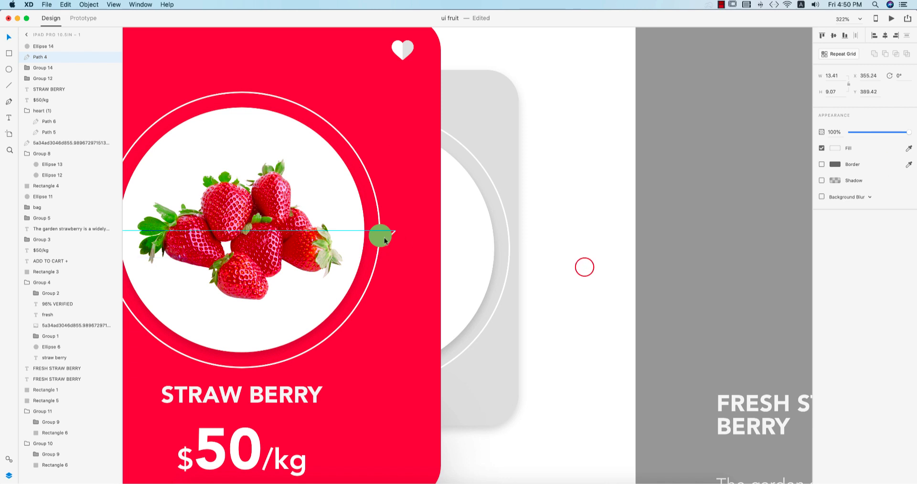
key("super+shift+bracketright")
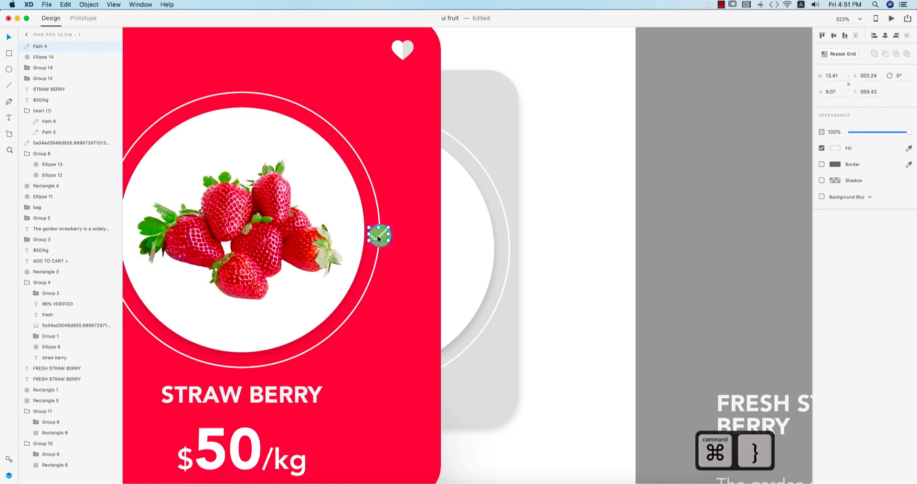
Shrink the tick so it sits centred inside the green circle and group the two shapes.
key("cmd+3")
left_click_drag(454, 225, 414, 237)
left_click(458, 275, "shift")
key("super+g")
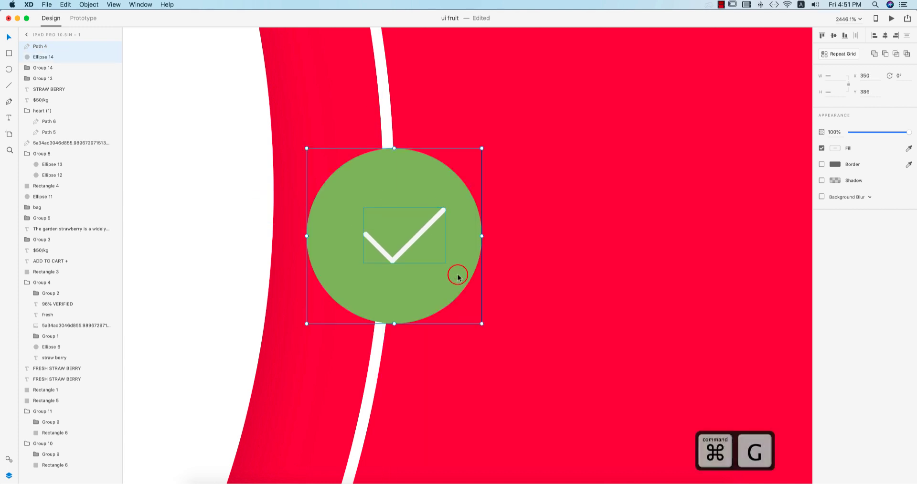
Deselect the green tick badge and save the document.
scroll(457, 274, "down", 15)
left_click(504, 366)
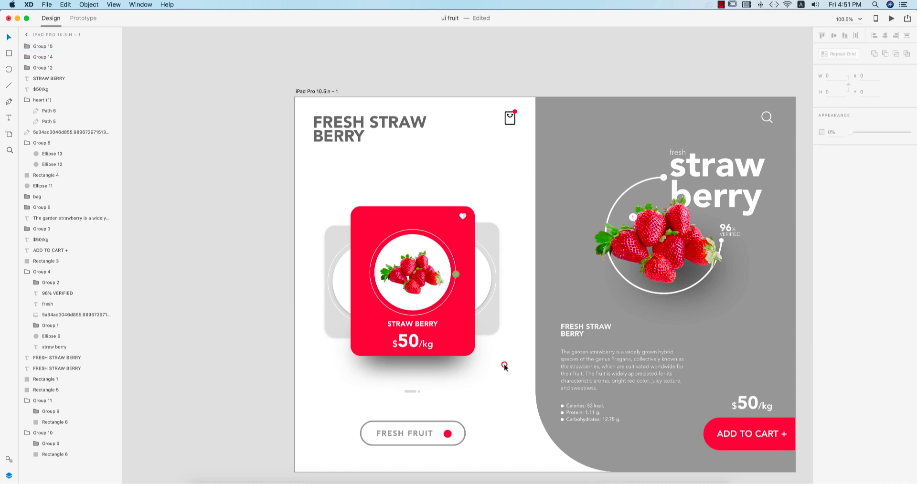
scroll(504, 366, "down", 3)
scroll(504, 367, "right", 3)
key("super+s")
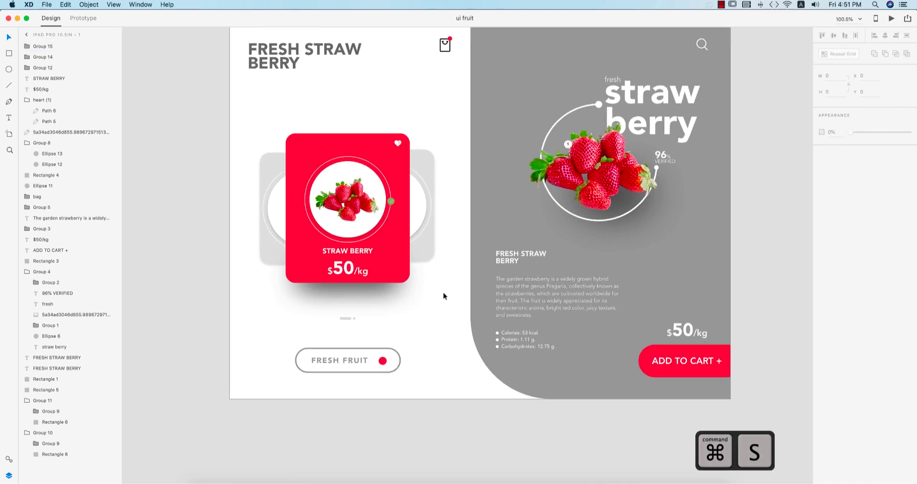
scroll(442, 296, "down", 2)
scroll(442, 296, "up", 3)
left_click(442, 294)
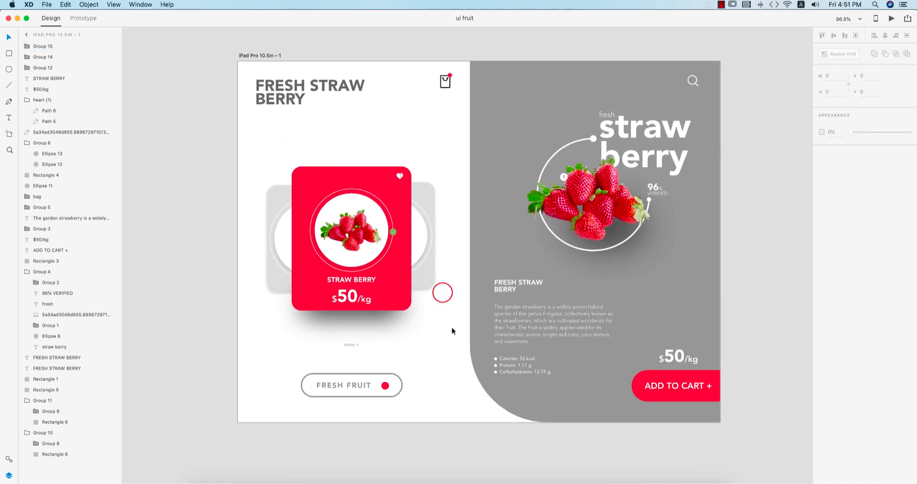
left_click(727, 321)
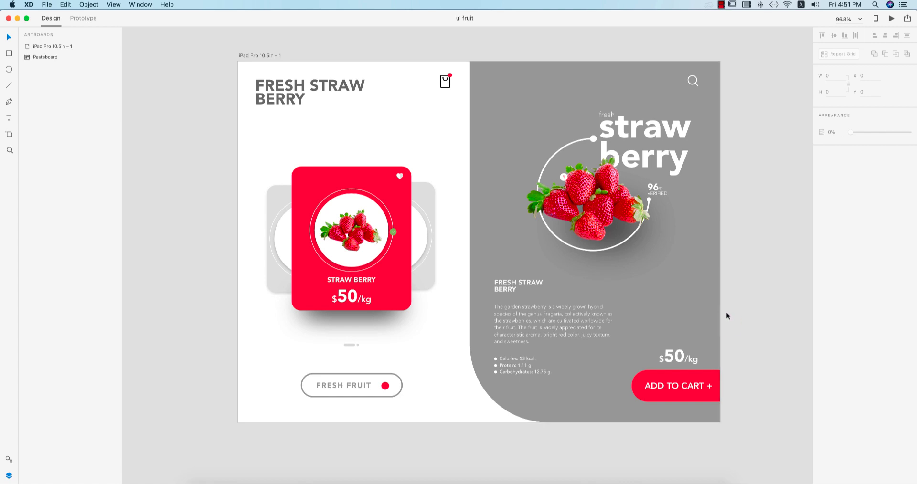
scroll(732, 316, "right", 1)
left_click(732, 316)
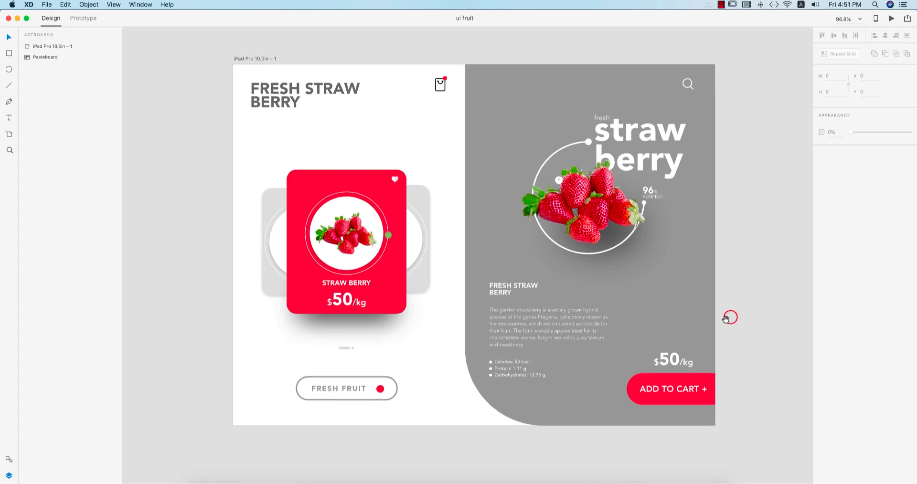
scroll(731, 305, "up", 2)
left_click(739, 289)
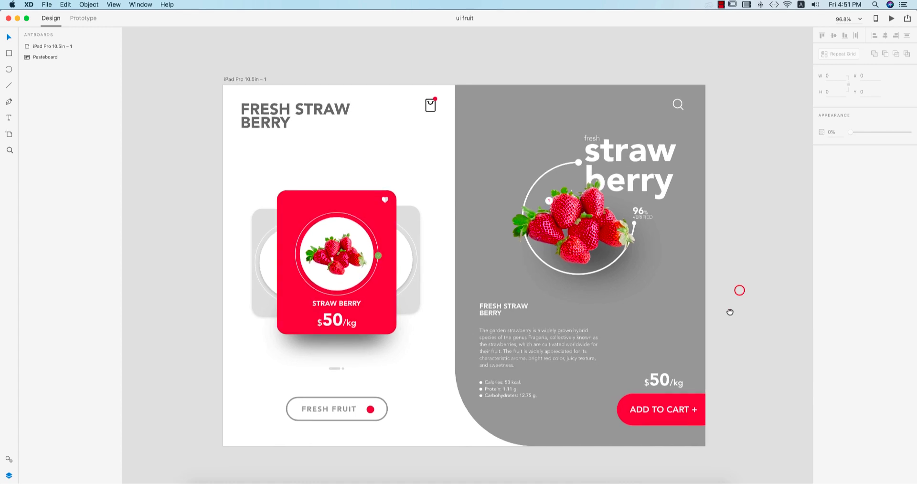
scroll(745, 303, "left", 2)
left_click(763, 277)
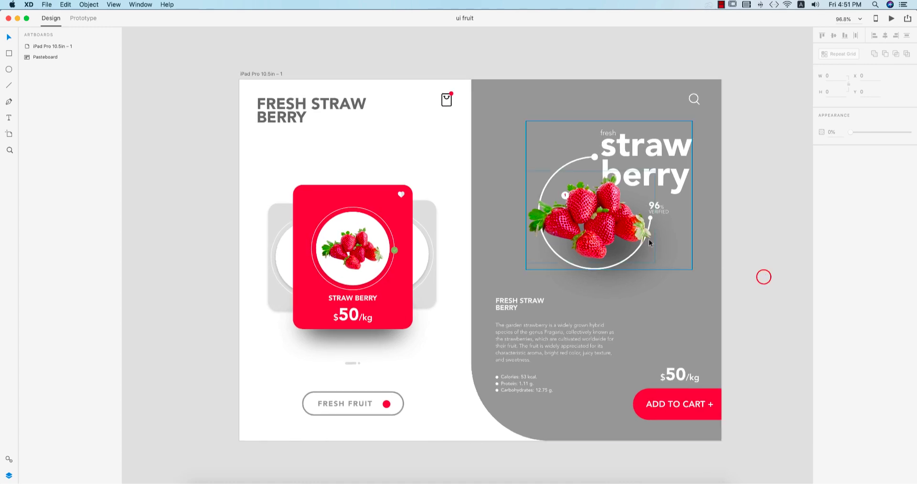
Enlarge the strawberry picture in the grey product panel to about 313 by 224 px.
left_click(601, 257)
double_click(603, 239)
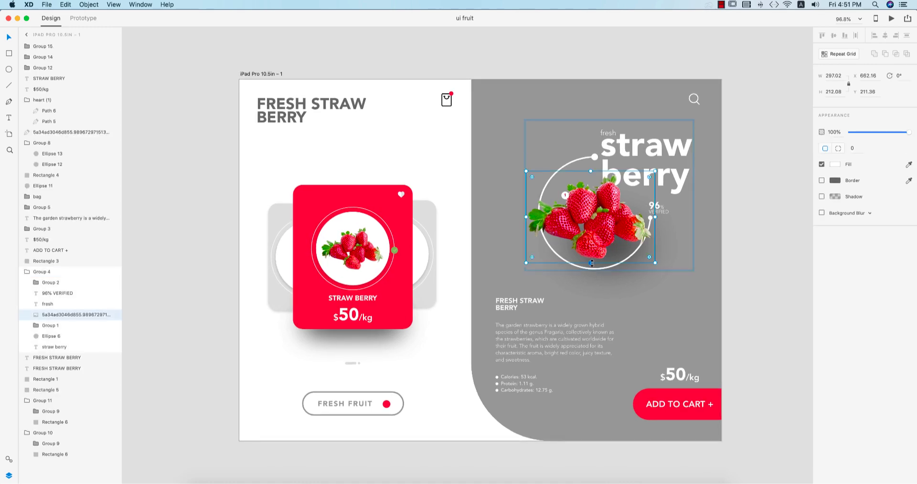
left_click_drag(591, 263, 592, 269)
left_click(753, 301)
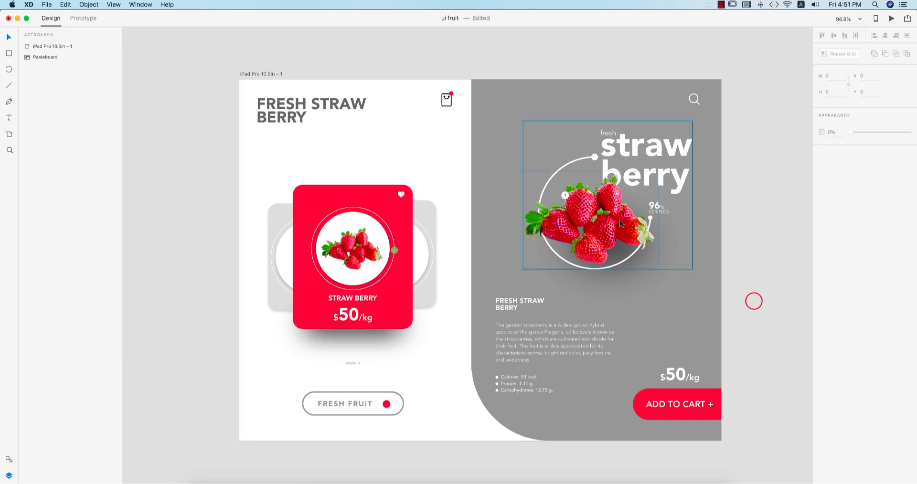
Shift the strawberry picture in the grey panel slightly up and to the left, then save the document.
left_click(613, 204)
double_click(585, 215)
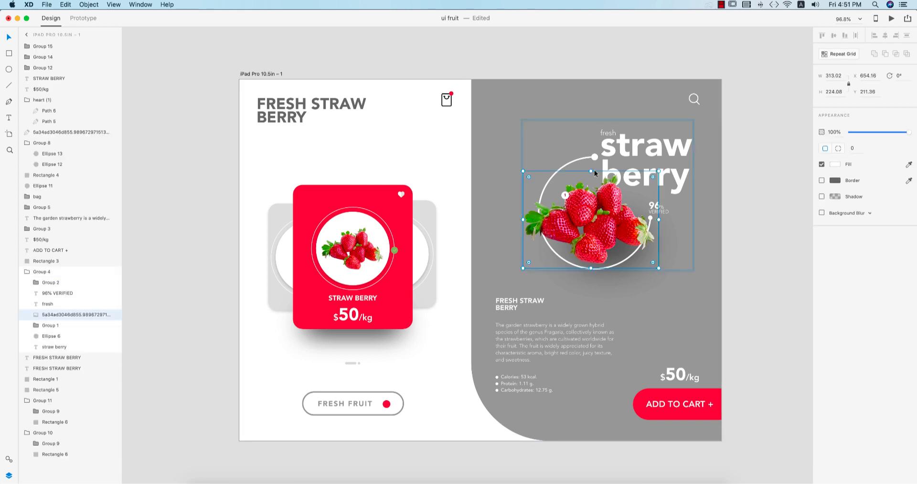
left_click_drag(591, 171, 593, 171)
left_click_drag(619, 226, 615, 221)
left_click(779, 308)
key("super+s")
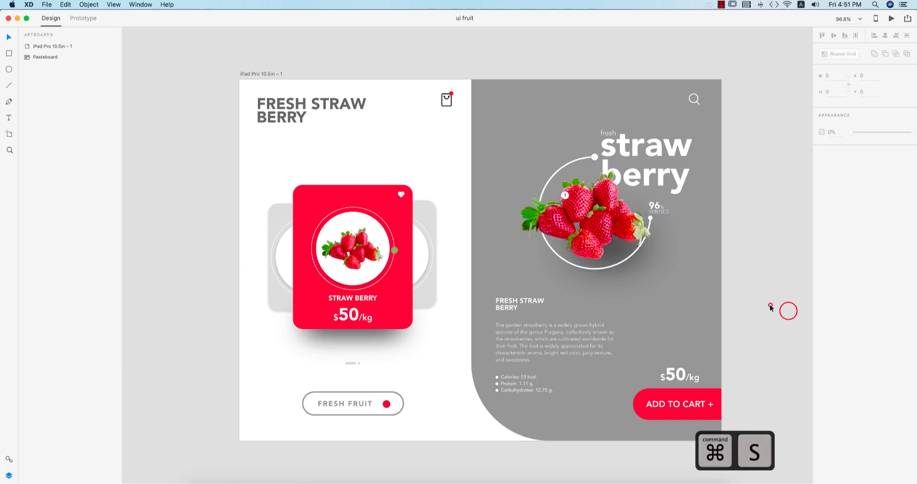
Delete the leftover pink heart icon from the pasteboard beside the artboard.
scroll(620, 205, "down", 3)
left_click_drag(728, 249, 713, 258)
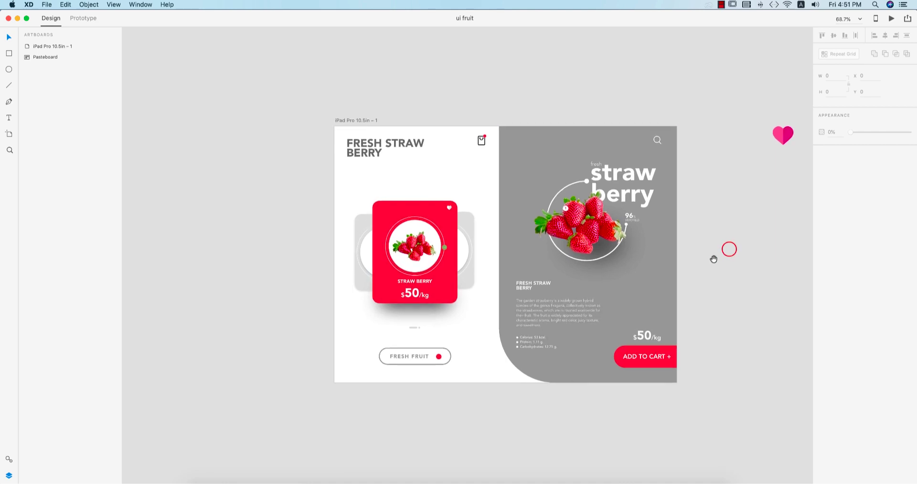
left_click_drag(758, 116, 802, 188)
left_click(783, 199)
left_click(779, 129)
key("Delete")
left_click(729, 194)
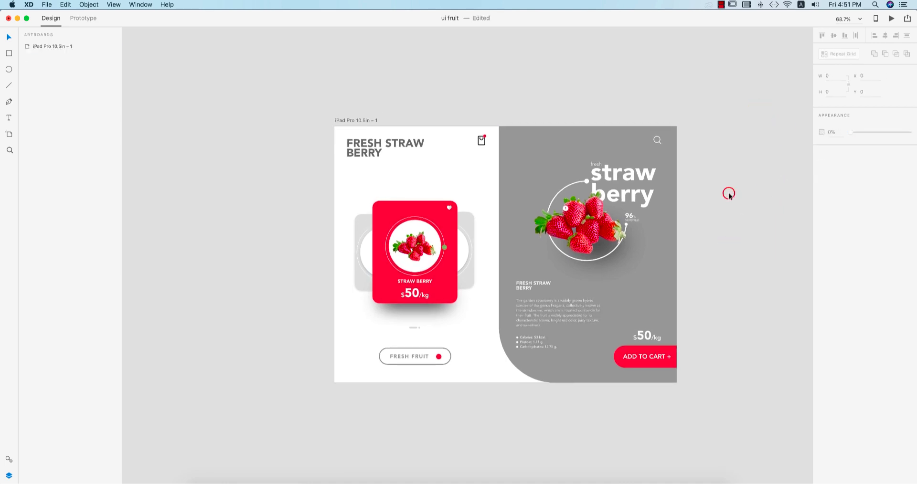
Try a blue fill on the front strawberry card and undo the colour change.
scroll(729, 194, "up", 2)
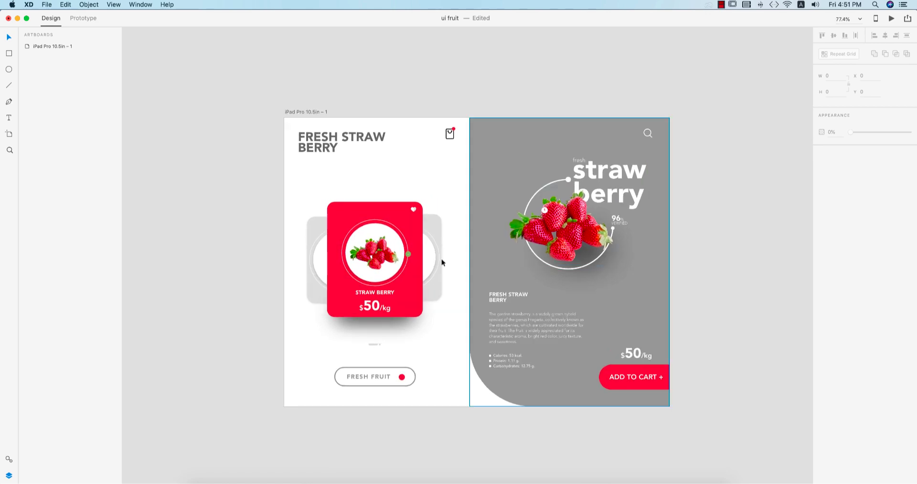
double_click(407, 303)
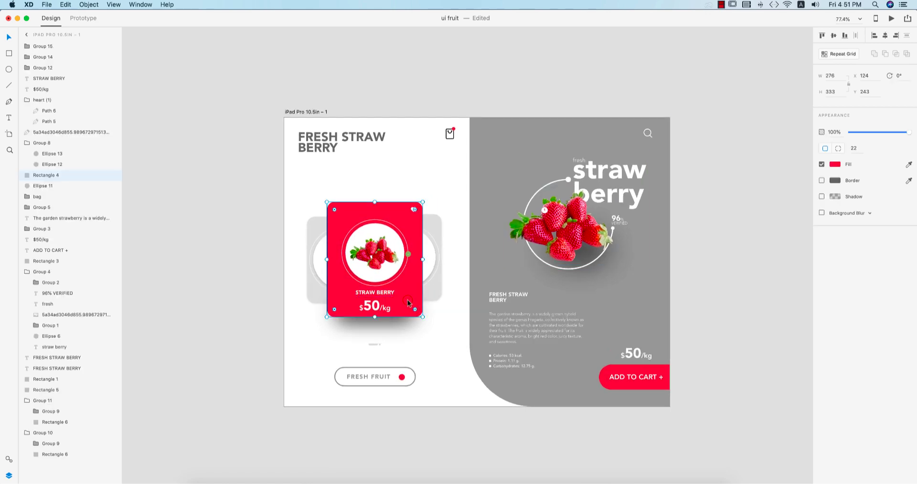
left_click(834, 165)
left_click_drag(806, 152, 805, 143)
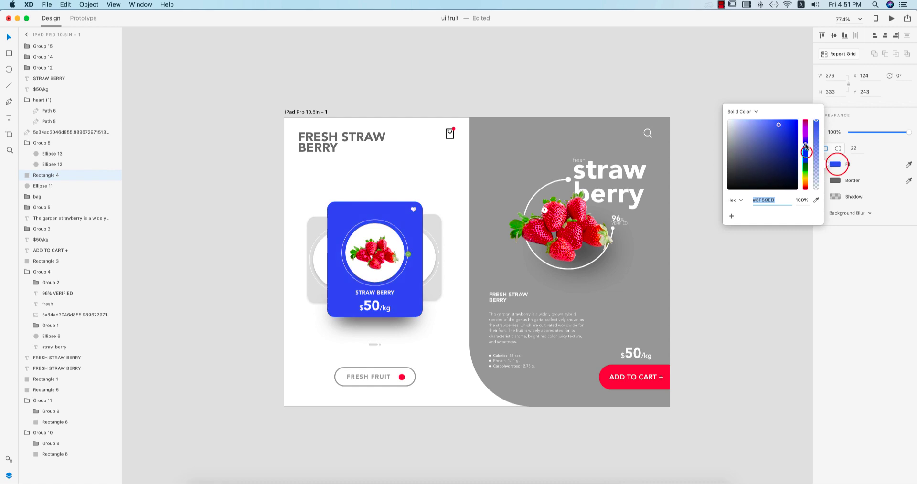
left_click(764, 311)
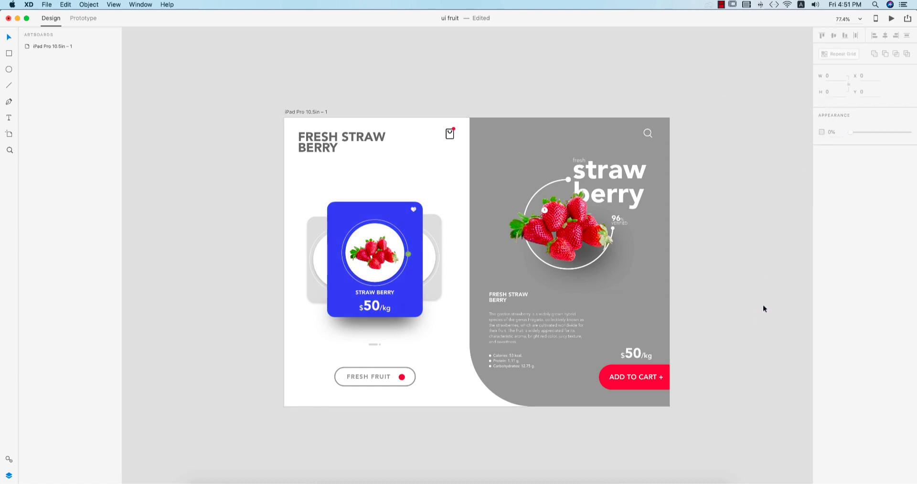
key("super+z")
left_click(705, 278)
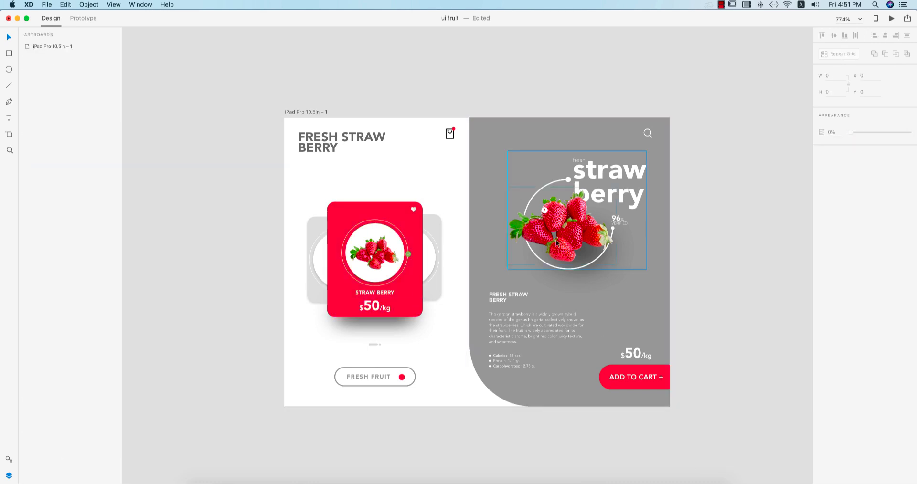
Darken the grey fill of the strawberry product panel to a deep charcoal grey.
left_click(664, 291)
left_click(834, 164)
mouse_move(730, 142)
left_mouse_down()
mouse_move(724, 132)
mouse_move(719, 169)
mouse_move(721, 159)
left_mouse_up()
left_click(722, 278)
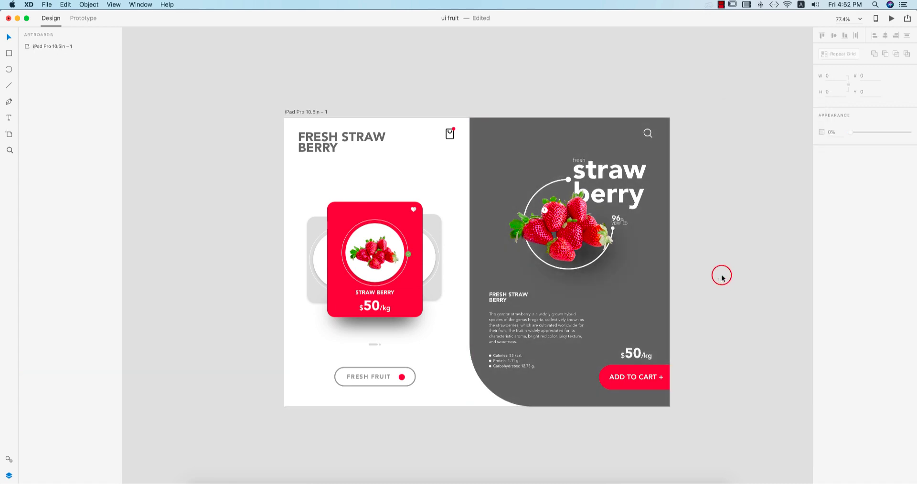
Add a drop shadow to the red ADD TO CART button shape.
left_click(655, 385)
left_click(822, 197)
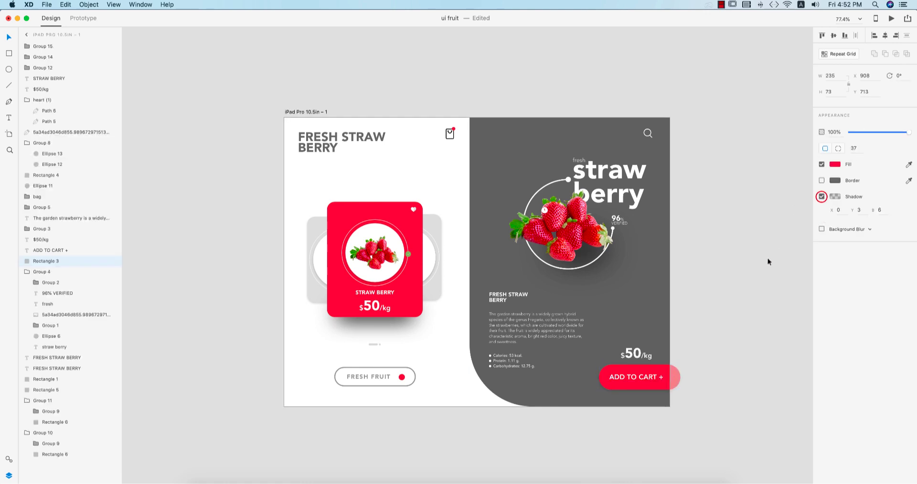
left_click(751, 288)
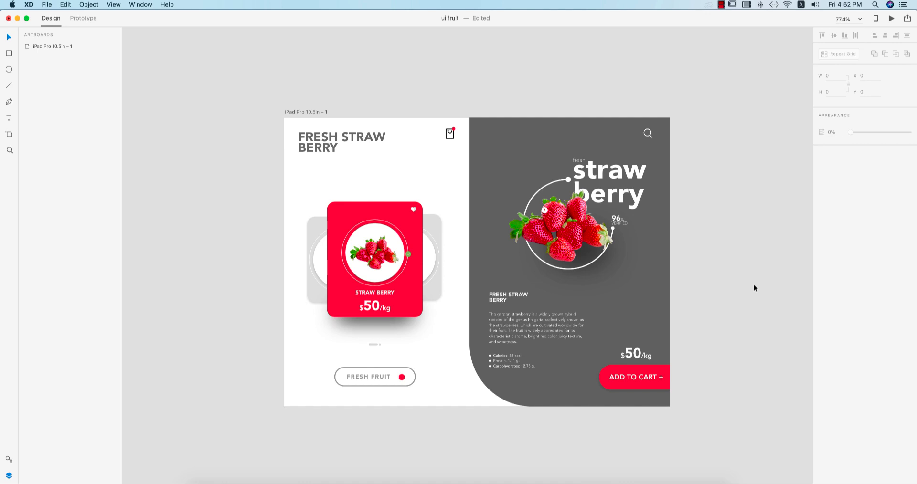
Move the nutrition list beside the description paragraph, and shift the paragraph and its heading slightly left.
left_click_drag(487, 359, 622, 322)
left_click(523, 328, "shift")
left_click(509, 298, "shift")
left_click_drag(509, 298, 508, 297)
key("Escape")
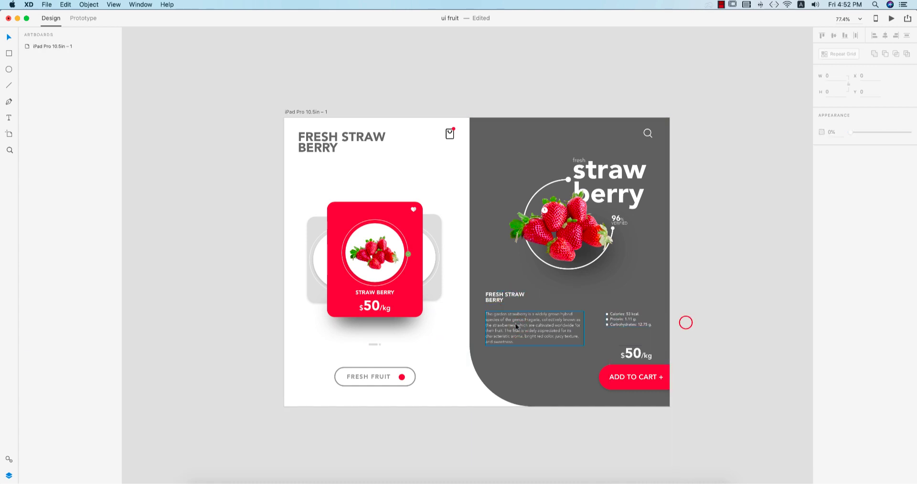
Draw a horizontal divider line about 50 px long between the FRESH STRAW BERRY heading and the description paragraph.
scroll(501, 324, "up", 5)
left_click(8, 86)
left_click_drag(477, 294, 507, 295)
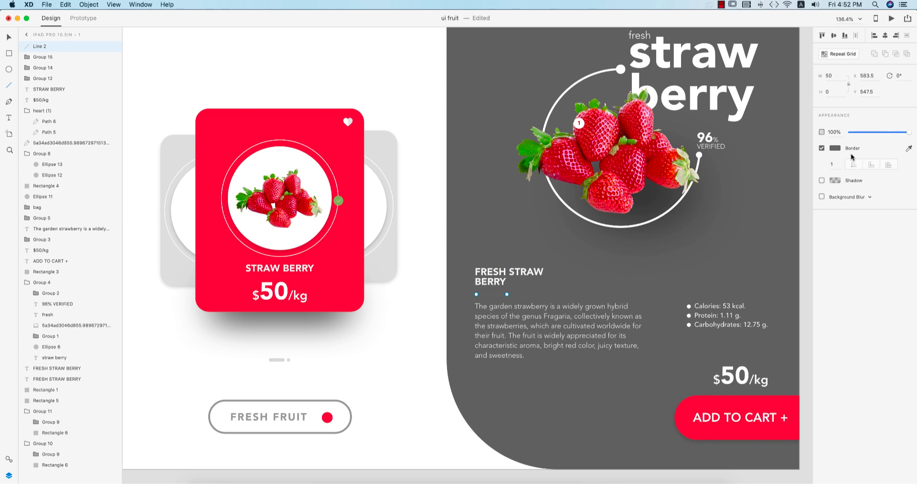
Give the divider line a white #FFFFFF border with a thickness of 2.
left_click(834, 148)
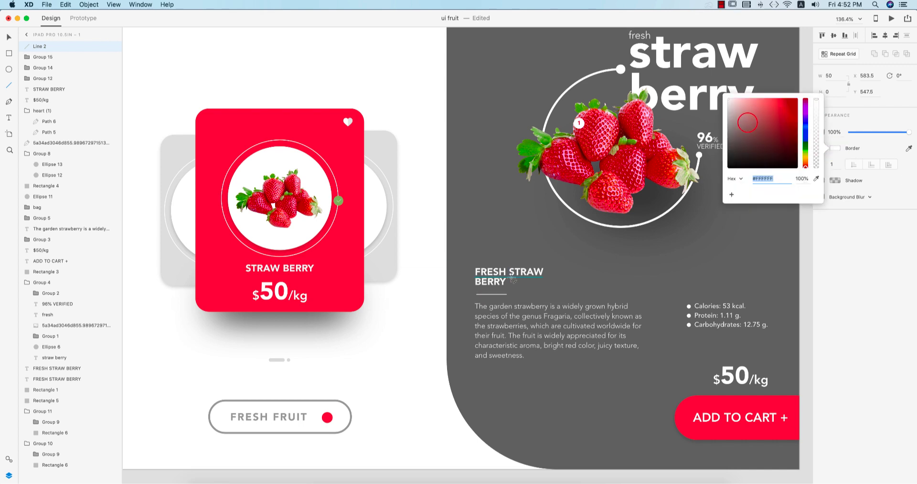
left_click(9, 37)
left_click(836, 164)
type("2")
key("Return")
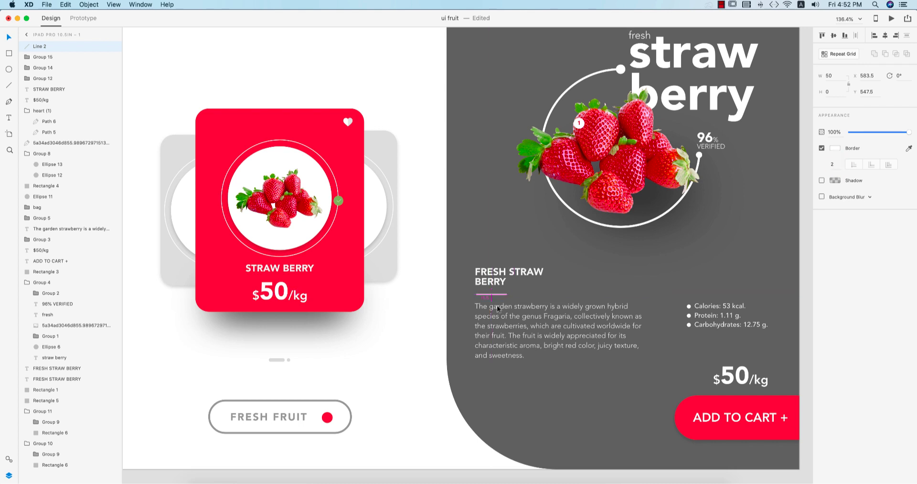
Align the divider line with the left edge of the FRESH STRAW BERRY heading, and deselect both.
left_click(495, 283)
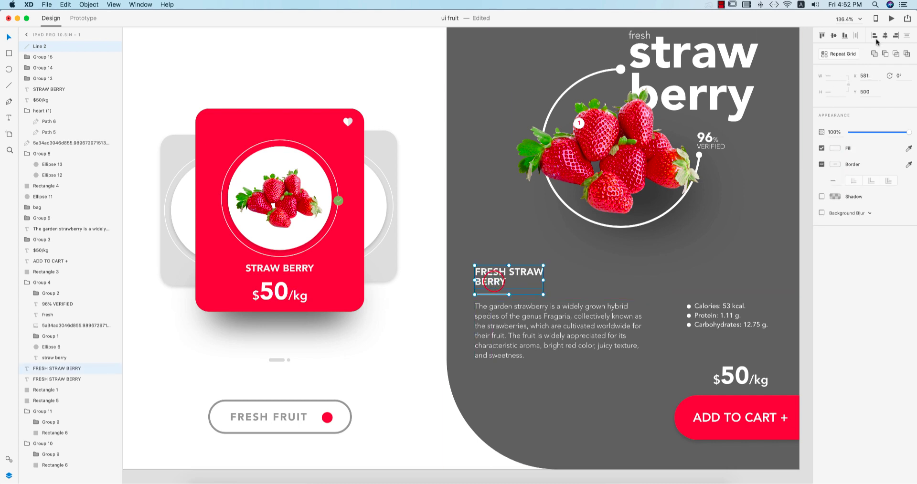
key("super+0")
left_click(729, 316)
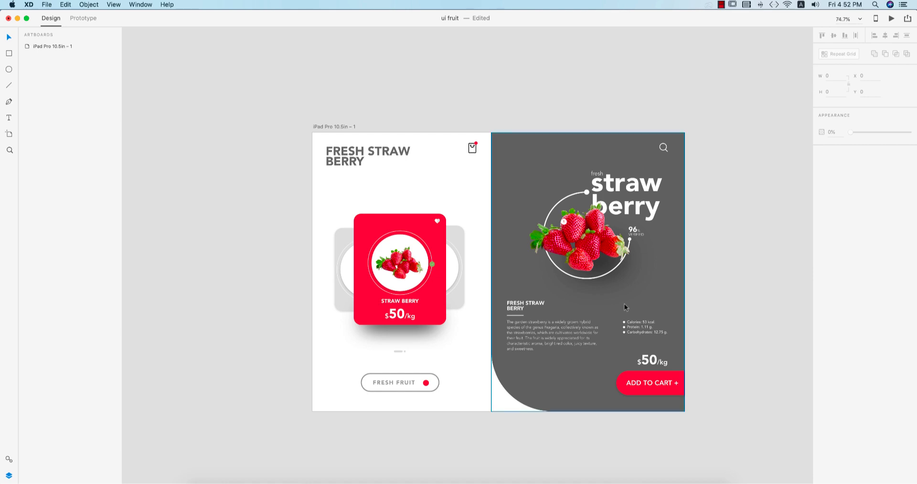
Try to move the small white number badge on the large strawberry picture, and undo the move.
left_click_drag(563, 222, 561, 221)
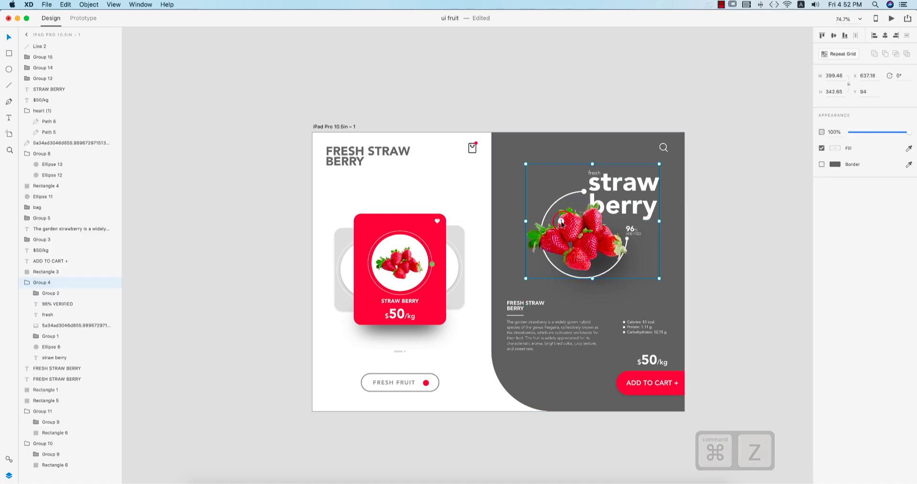
key("super+z")
scroll(563, 220, "up", 5)
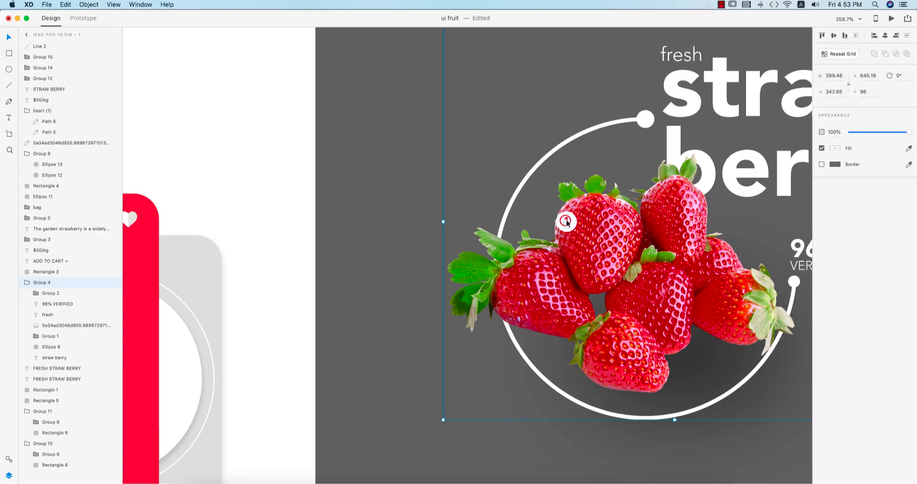